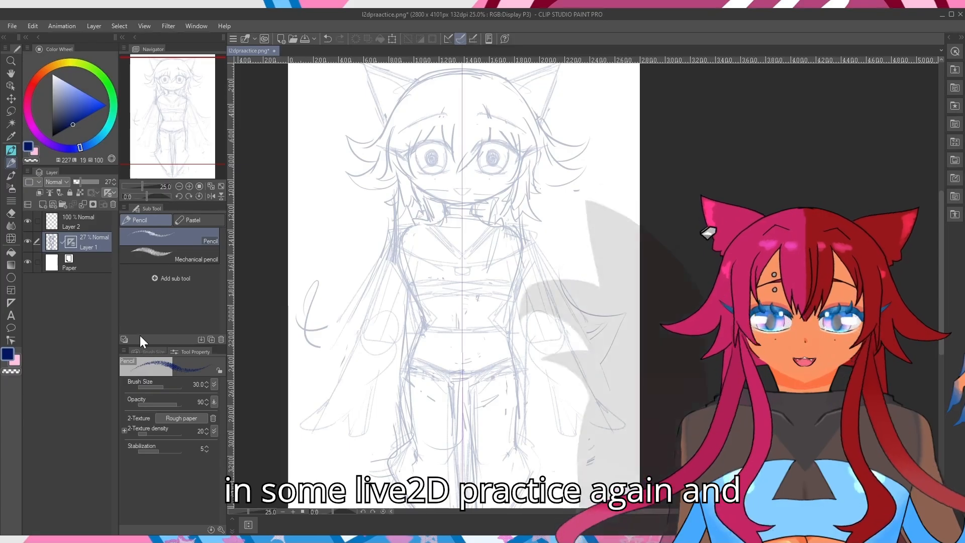
Sketch the pleated skirt outline with its waistline on Layer 2, over the figure's rough sketch.
{"action": "left_click", "coordinate": [92, 218]}
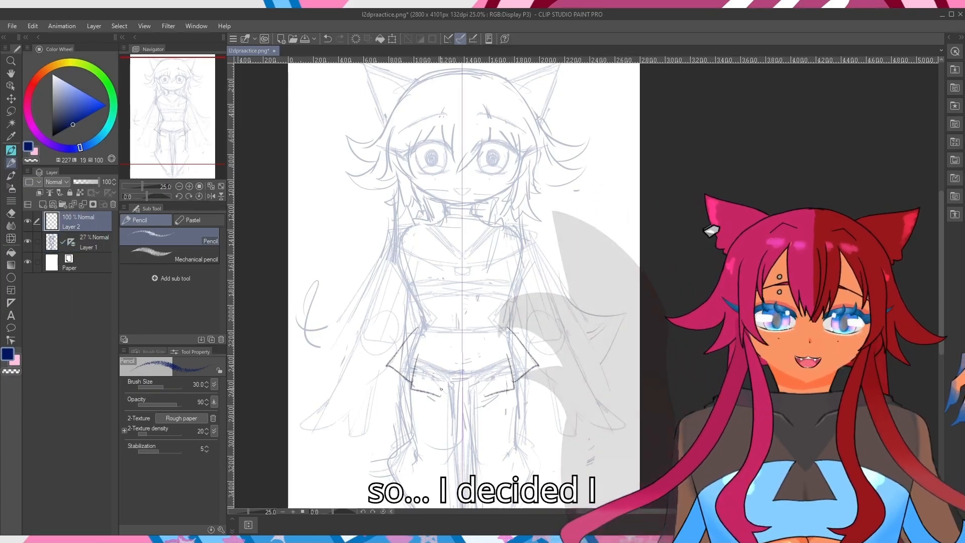
{"action": "key", "text": "ctrl+z"}
{"action": "key", "text": "ctrl+z"}
{"action": "key", "text": "ctrl+y"}
{"action": "key", "text": "ctrl+y"}
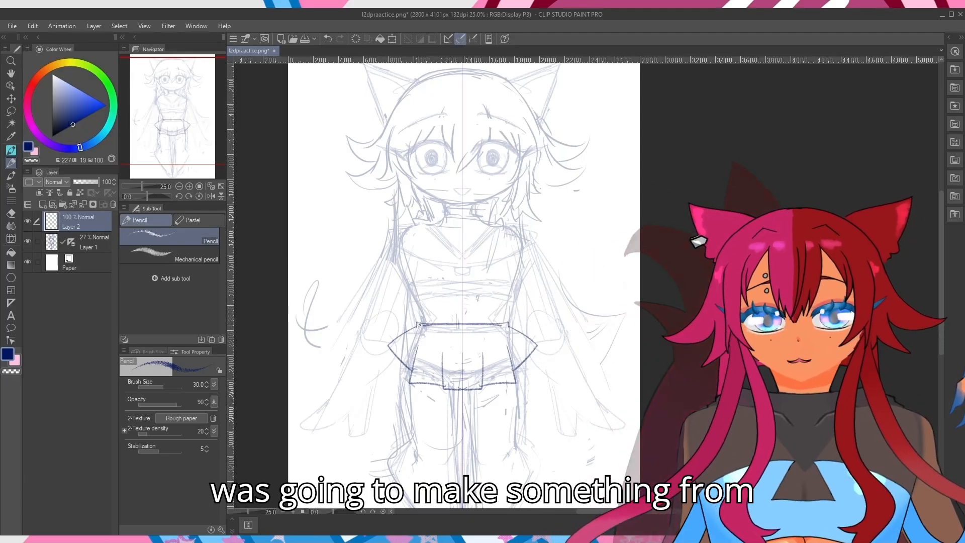
{"action": "key", "text": "ctrl+z"}
{"action": "key", "text": "ctrl+y"}
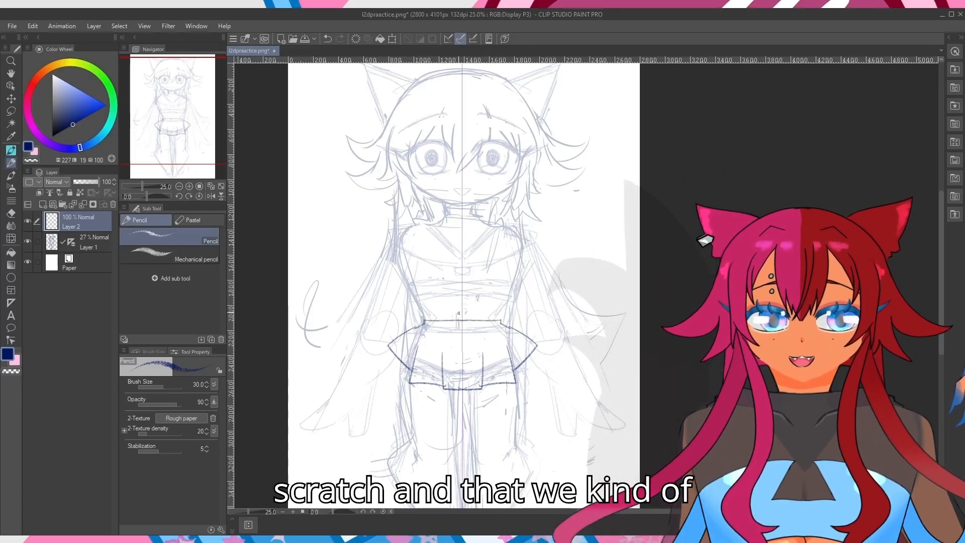
Sketch the waist sides, sailor collar with V-neckline and small knot, wide sleeves, and hem of the cropped top.
{"action": "left_click_drag", "start_coordinate": [426, 320], "coordinate": [414, 292]}
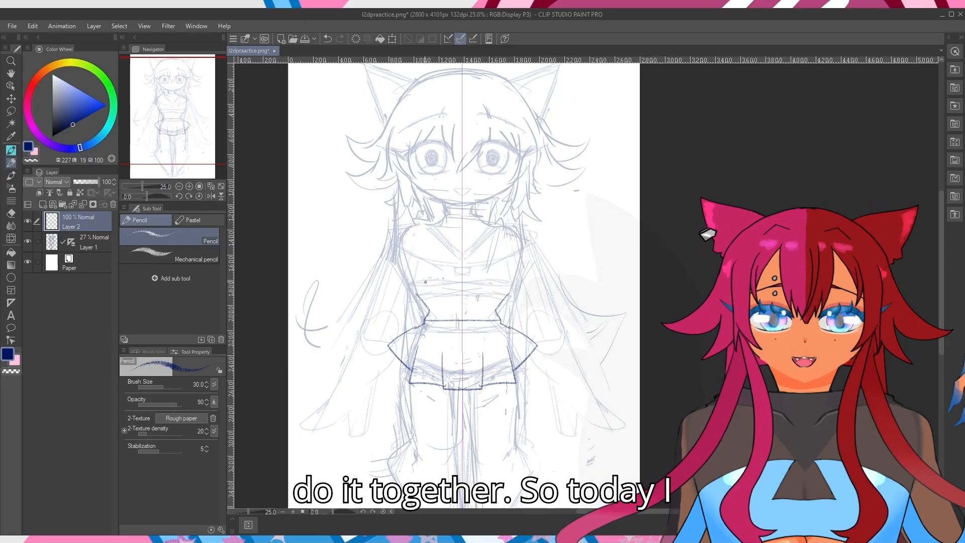
{"action": "mouse_move", "coordinate": [431, 224]}
{"action": "left_mouse_down"}
{"action": "mouse_move", "coordinate": [462, 275]}
{"action": "mouse_move", "coordinate": [385, 238]}
{"action": "left_mouse_up"}
{"action": "left_click_drag", "start_coordinate": [386, 239], "coordinate": [462, 283]}
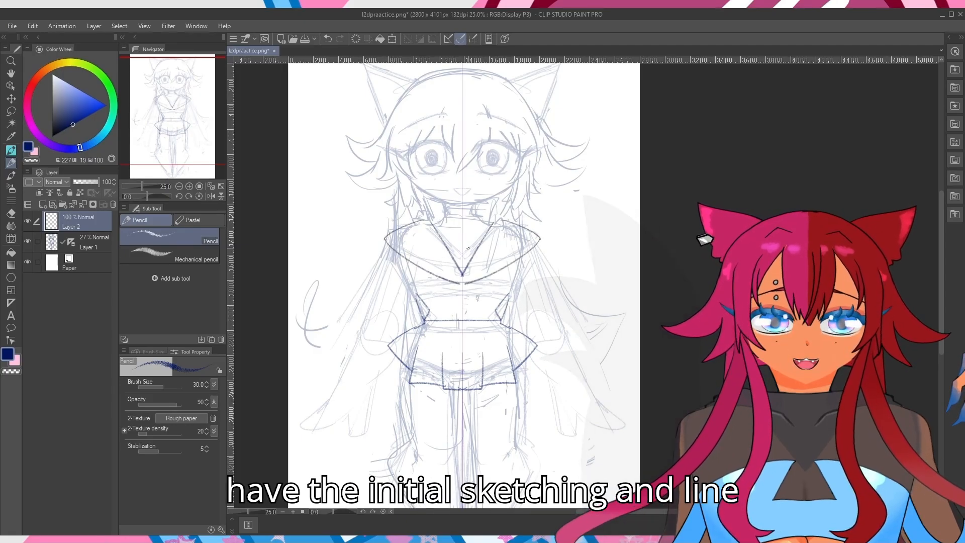
{"action": "key", "text": "ctrl+z"}
{"action": "left_click_drag", "start_coordinate": [445, 245], "coordinate": [463, 245]}
{"action": "left_click_drag", "start_coordinate": [455, 285], "coordinate": [463, 289]}
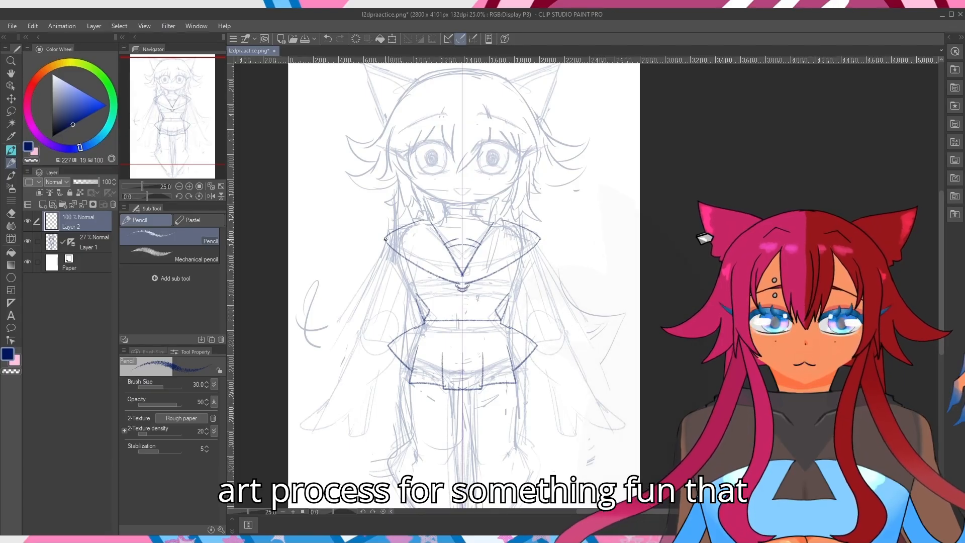
{"action": "mouse_move", "coordinate": [386, 239]}
{"action": "left_mouse_down"}
{"action": "mouse_move", "coordinate": [378, 325]}
{"action": "mouse_move", "coordinate": [416, 312]}
{"action": "mouse_move", "coordinate": [352, 314]}
{"action": "left_mouse_up"}
{"action": "left_click_drag", "start_coordinate": [417, 296], "coordinate": [502, 297]}
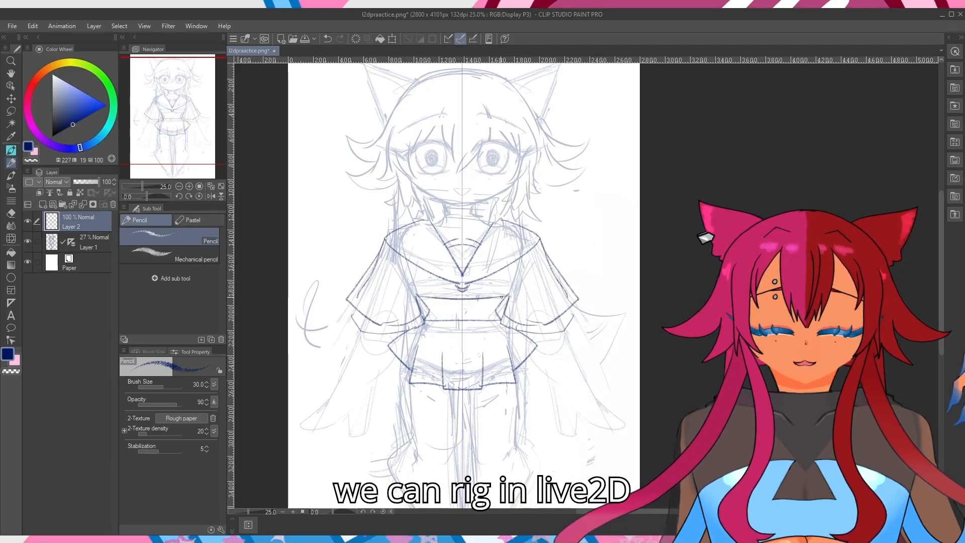
Lower the opacity of the rough sketch on Layer 1 to 18%.
{"action": "scroll", "coordinate": [418, 281], "scroll_direction": "down", "scroll_amount": 2}
{"action": "scroll", "coordinate": [418, 282], "scroll_direction": "up", "scroll_amount": 2}
{"action": "left_click_drag", "start_coordinate": [182, 124], "coordinate": [182, 141]}
{"action": "left_click", "coordinate": [83, 243]}
{"action": "left_click", "coordinate": [77, 182]}
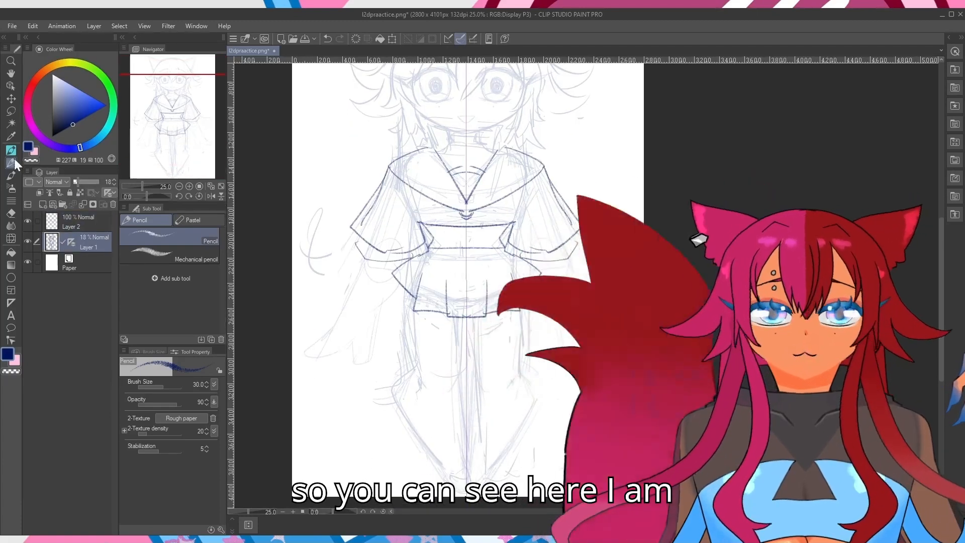
Sketch the legs with thigh bands and boot edges, and the forearms and hands, on Layer 2.
{"action": "left_click", "coordinate": [78, 222]}
{"action": "left_click_drag", "start_coordinate": [415, 322], "coordinate": [448, 470]}
{"action": "left_click_drag", "start_coordinate": [459, 322], "coordinate": [454, 461]}
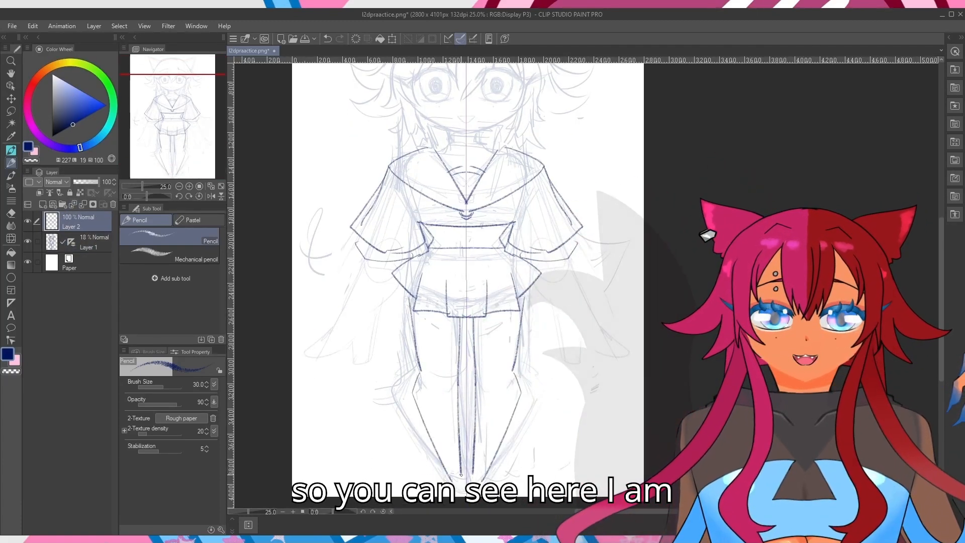
{"action": "left_click_drag", "start_coordinate": [457, 331], "coordinate": [416, 322]}
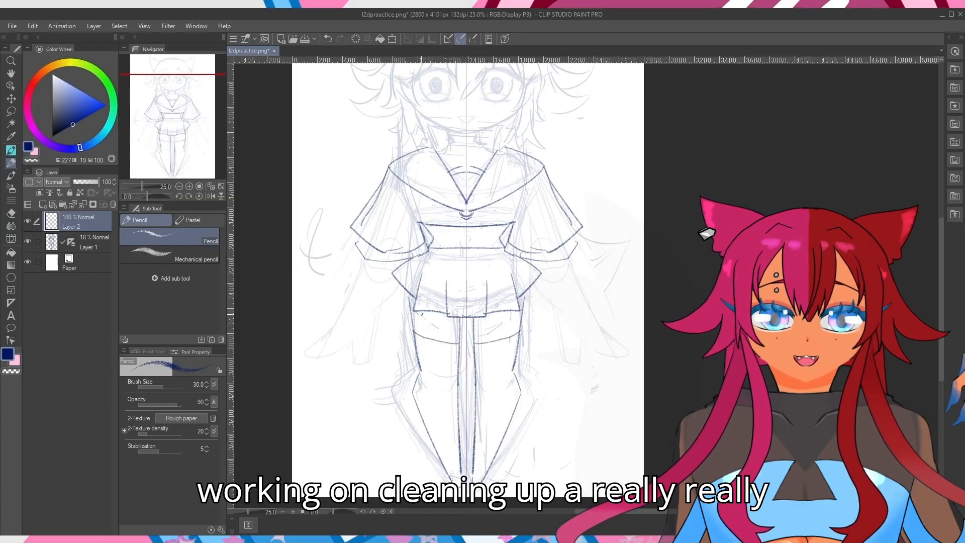
{"action": "left_click_drag", "start_coordinate": [459, 472], "coordinate": [446, 464]}
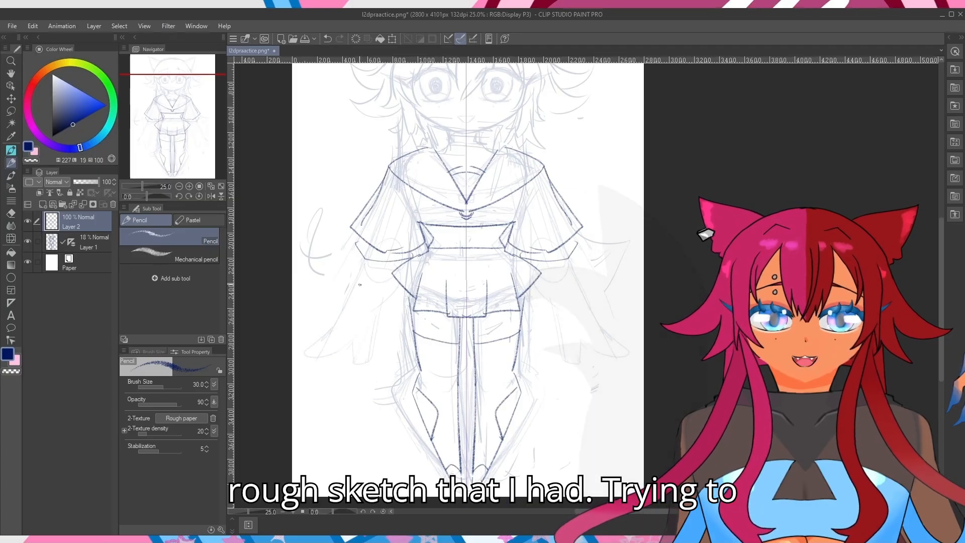
{"action": "scroll", "coordinate": [358, 342], "scroll_direction": "down", "scroll_amount": 2}
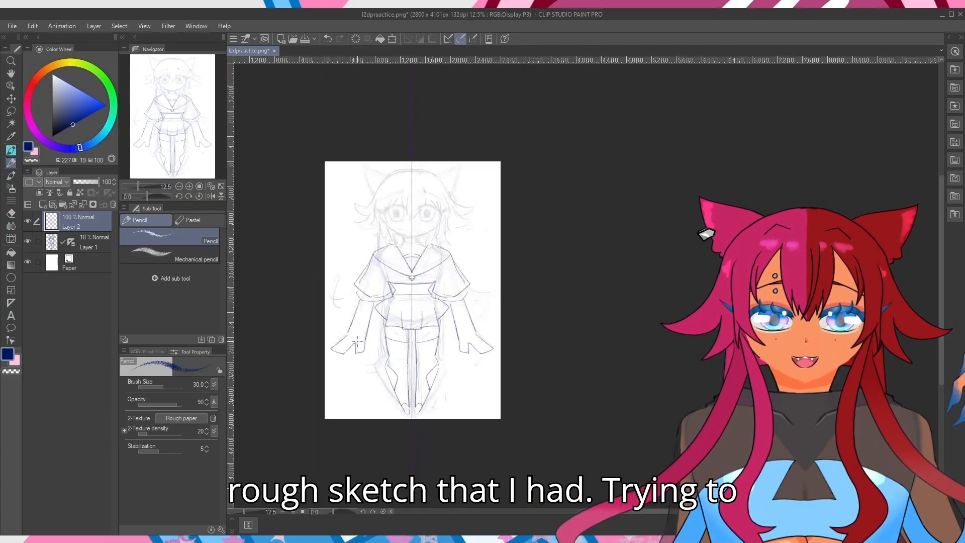
{"action": "scroll", "coordinate": [357, 341], "scroll_direction": "up", "scroll_amount": 2}
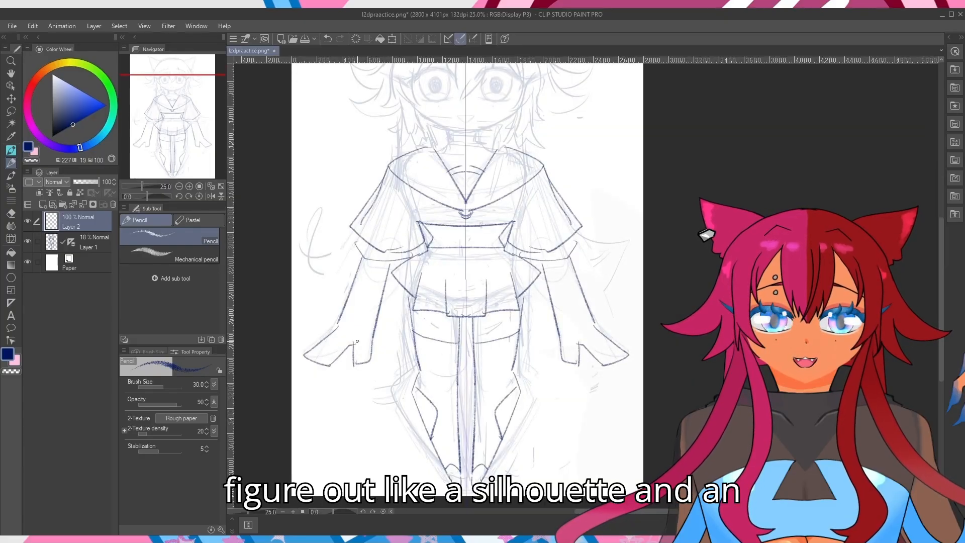
Hide Layer 1 briefly to check the outfit, and redraw the hand outlines with rounded fingertips on Layer 2.
{"action": "left_click", "coordinate": [50, 242]}
{"action": "left_click", "coordinate": [27, 241]}
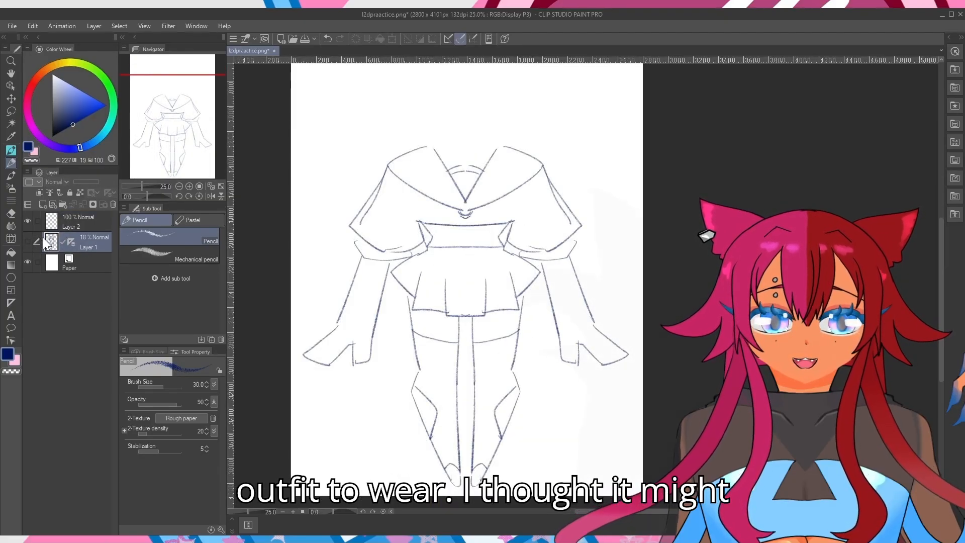
{"action": "key", "text": "ctrl+minus"}
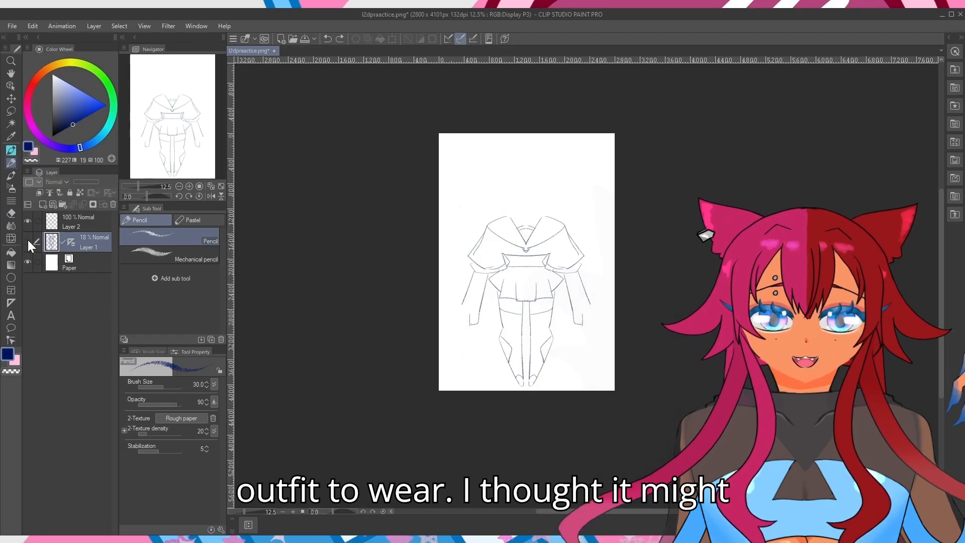
{"action": "left_click", "coordinate": [28, 242]}
{"action": "key", "text": "ctrl+plus"}
{"action": "left_click", "coordinate": [75, 222]}
{"action": "left_click_drag", "start_coordinate": [339, 319], "coordinate": [324, 339]}
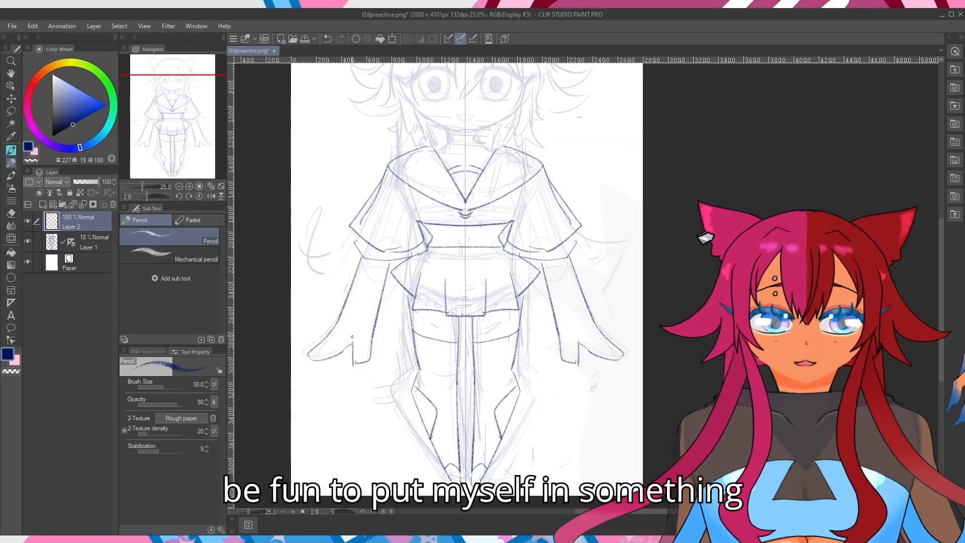
Erase the cuffs below the sleeves and redraw the sleeve hems with glove tops beneath them.
{"action": "left_click_drag", "start_coordinate": [180, 153], "coordinate": [179, 135]}
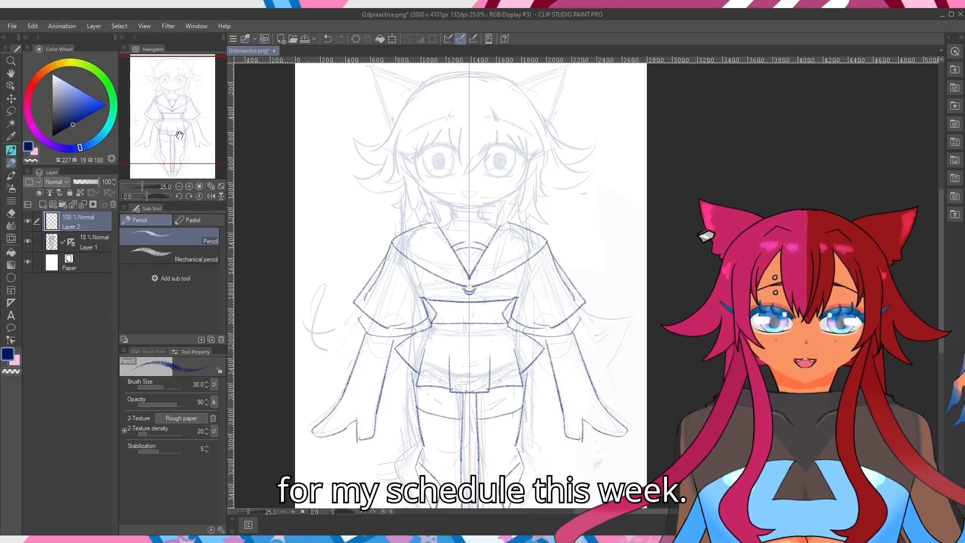
{"action": "key", "text": "e"}
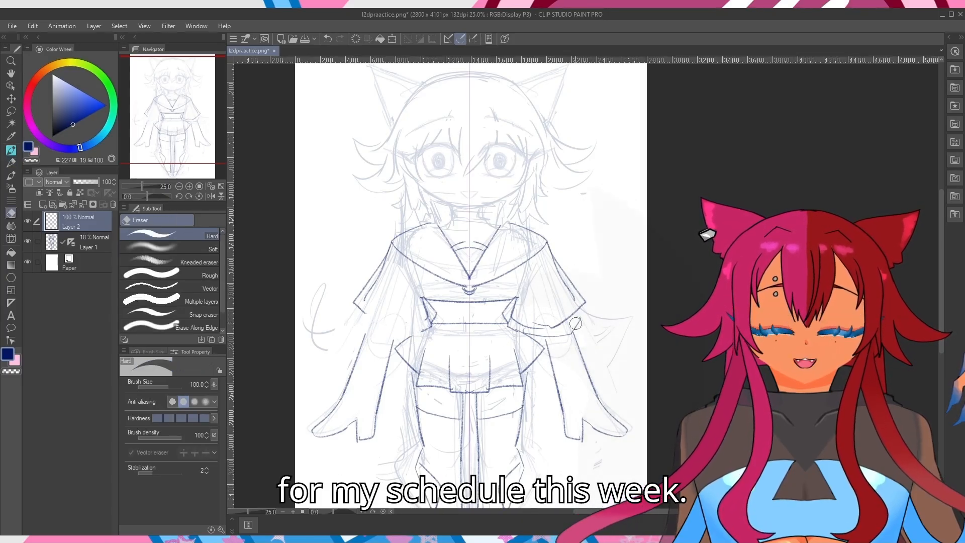
{"action": "left_click_drag", "start_coordinate": [576, 324], "coordinate": [522, 328]}
{"action": "left_click", "coordinate": [11, 162]}
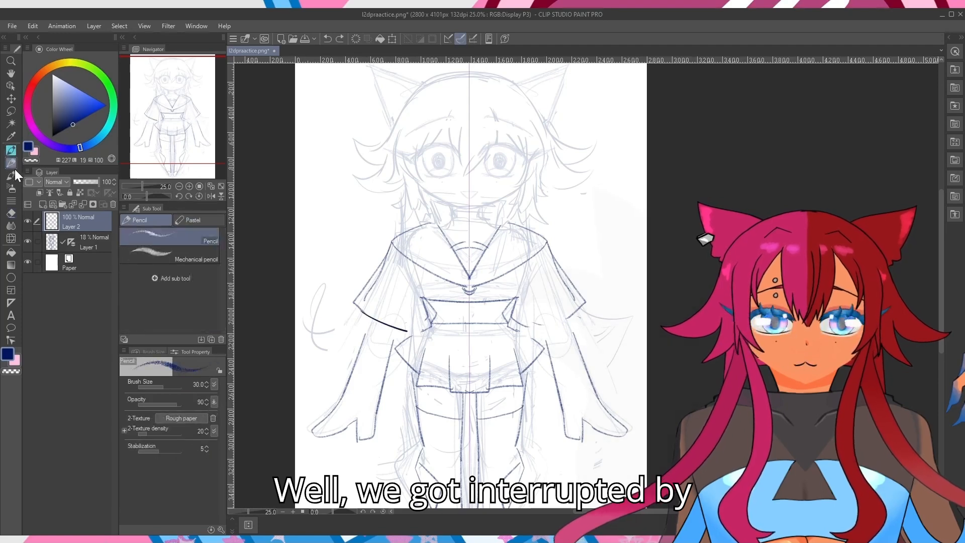
{"action": "key", "text": "ctrl+z"}
{"action": "left_click_drag", "start_coordinate": [357, 311], "coordinate": [397, 327]}
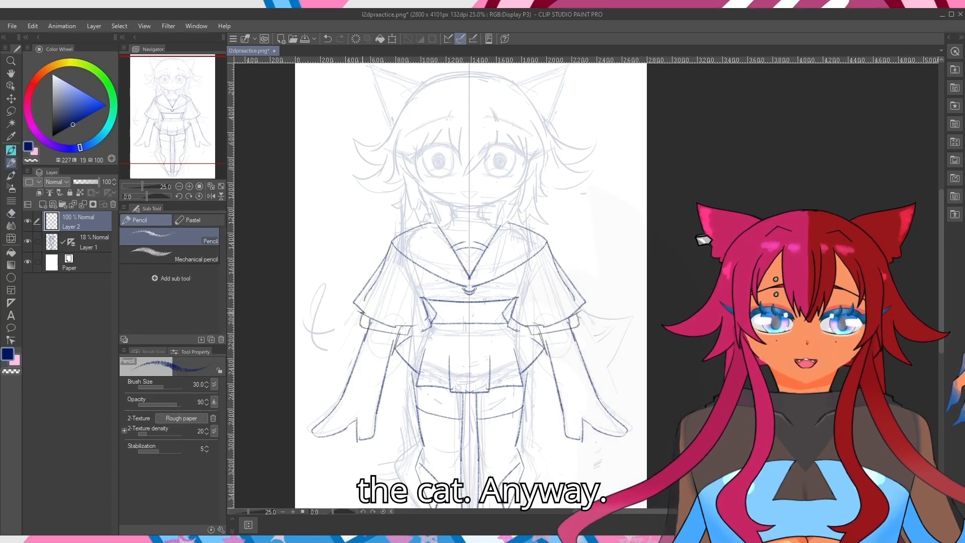
Add glove edge lines across the fingers and thumbs of both hands.
{"action": "key", "text": "ctrl+z"}
{"action": "mouse_move", "coordinate": [321, 424]}
{"action": "left_mouse_down"}
{"action": "mouse_move", "coordinate": [332, 433]}
{"action": "mouse_move", "coordinate": [376, 428]}
{"action": "left_mouse_up"}
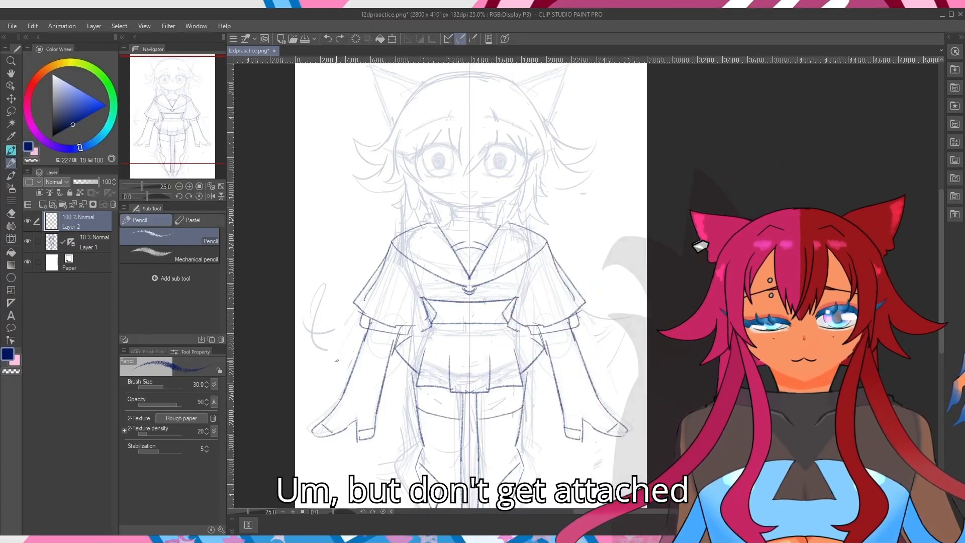
{"action": "scroll", "coordinate": [360, 341], "scroll_direction": "down", "scroll_amount": 2}
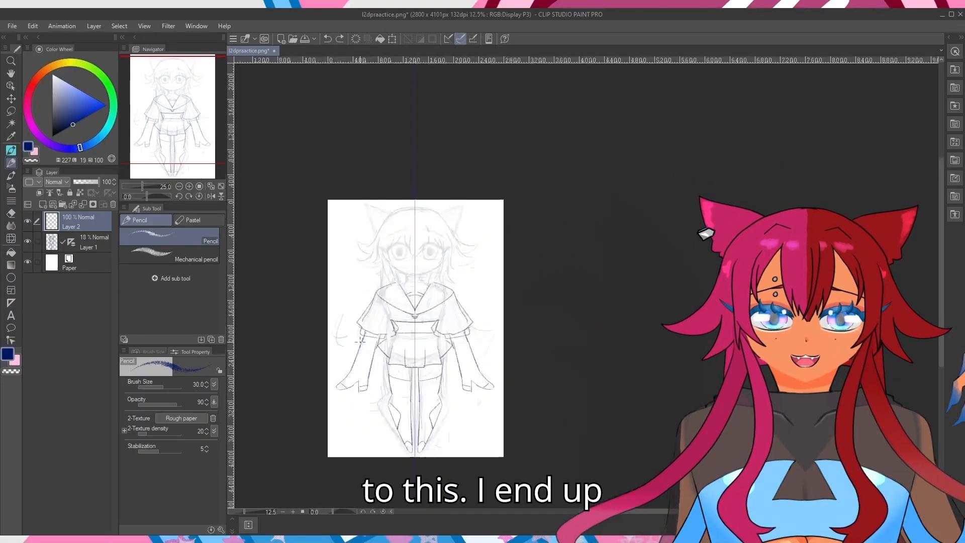
{"action": "scroll", "coordinate": [360, 342], "scroll_direction": "up", "scroll_amount": 2}
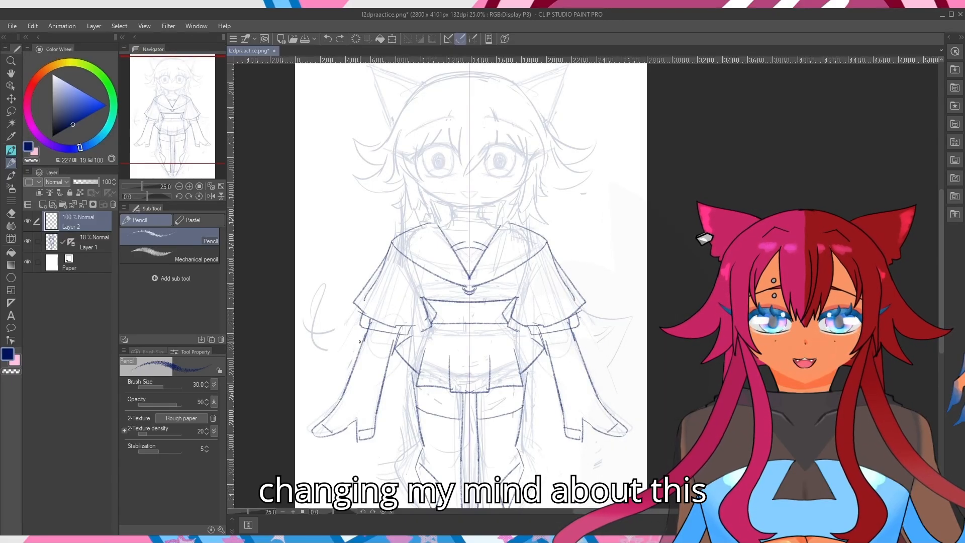
Erase the sailor collar and sleeves, and redraw the top as a strapless bodice reaching the waist.
{"action": "key", "text": "e"}
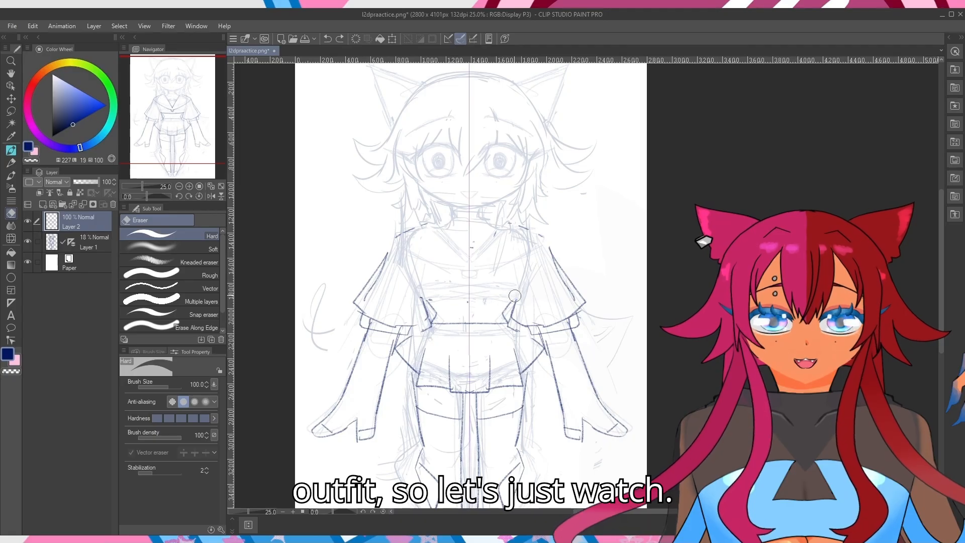
{"action": "left_click", "coordinate": [16, 161]}
{"action": "left_click_drag", "start_coordinate": [418, 268], "coordinate": [522, 267]}
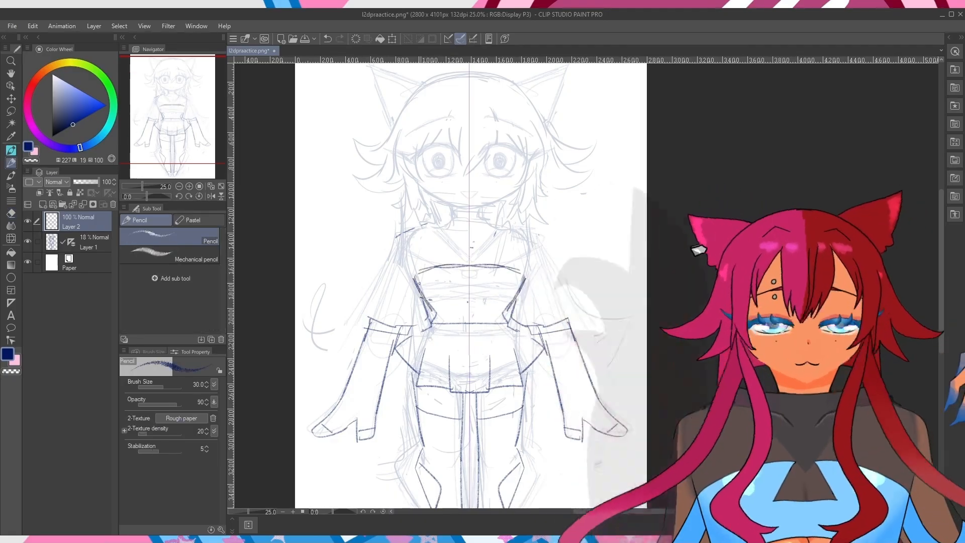
{"action": "mouse_move", "coordinate": [419, 284]}
{"action": "left_mouse_down"}
{"action": "mouse_move", "coordinate": [431, 323]}
{"action": "mouse_move", "coordinate": [469, 330]}
{"action": "left_mouse_up"}
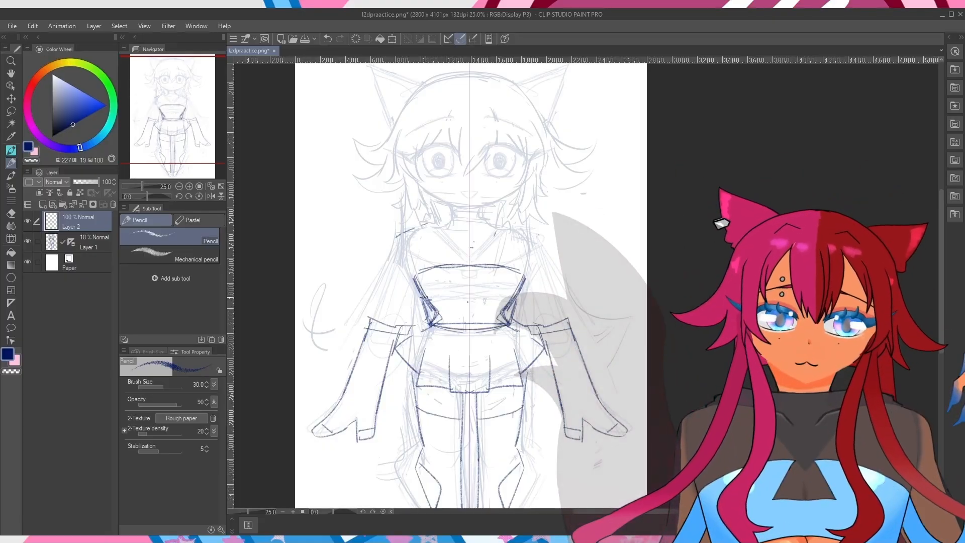
Sketch new flared sleeves with hems at the elbows, and shoulder lines leading into a V-neckline.
{"action": "left_click_drag", "start_coordinate": [400, 235], "coordinate": [371, 317]}
{"action": "left_click_drag", "start_coordinate": [389, 262], "coordinate": [363, 324]}
{"action": "left_click_drag", "start_coordinate": [378, 289], "coordinate": [350, 331]}
{"action": "left_click_drag", "start_coordinate": [350, 331], "coordinate": [417, 340]}
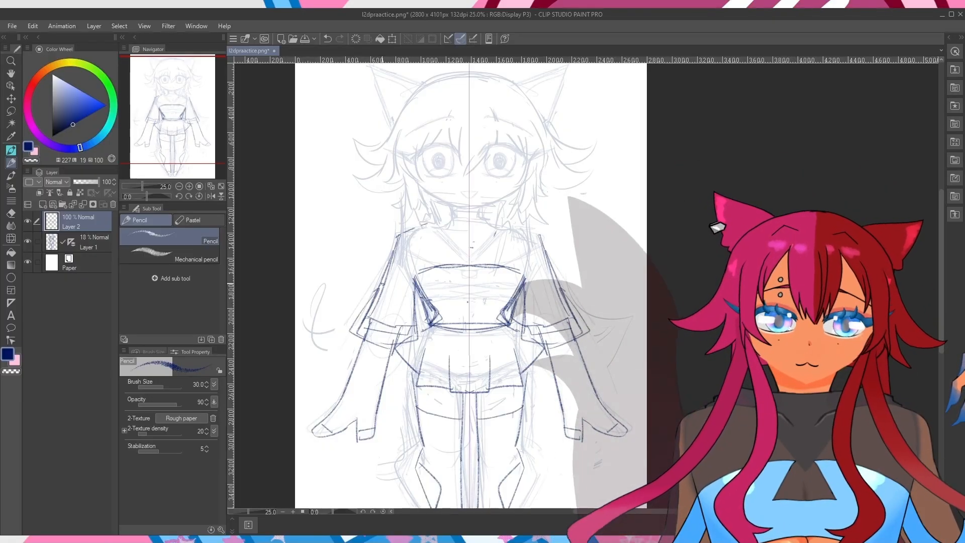
{"action": "left_click_drag", "start_coordinate": [413, 283], "coordinate": [417, 339]}
{"action": "mouse_move", "coordinate": [430, 224]}
{"action": "left_mouse_down"}
{"action": "mouse_move", "coordinate": [512, 229]}
{"action": "mouse_move", "coordinate": [395, 239]}
{"action": "left_mouse_up"}
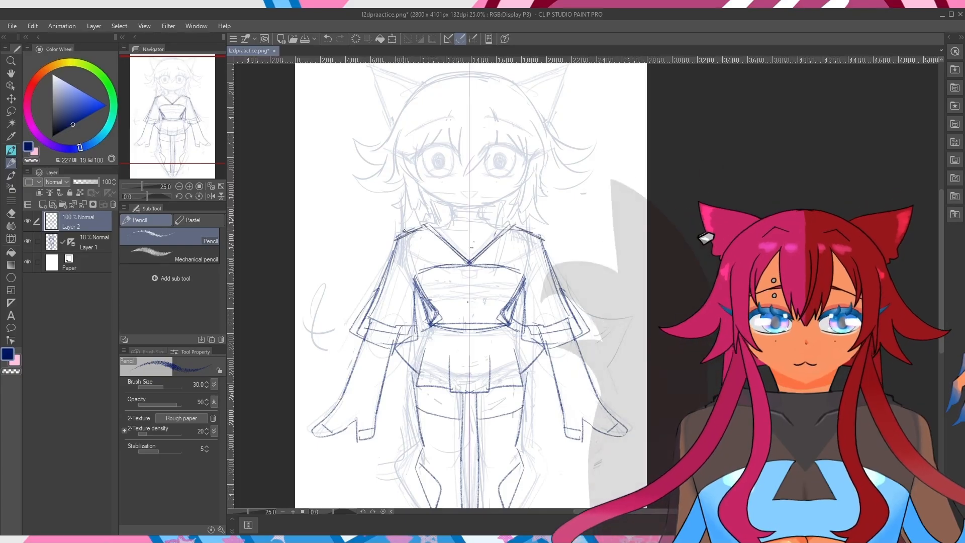
Sketch a gathered cuff below each sleeve and crossing wrap lines down the forearms.
{"action": "left_click_drag", "start_coordinate": [416, 343], "coordinate": [390, 362]}
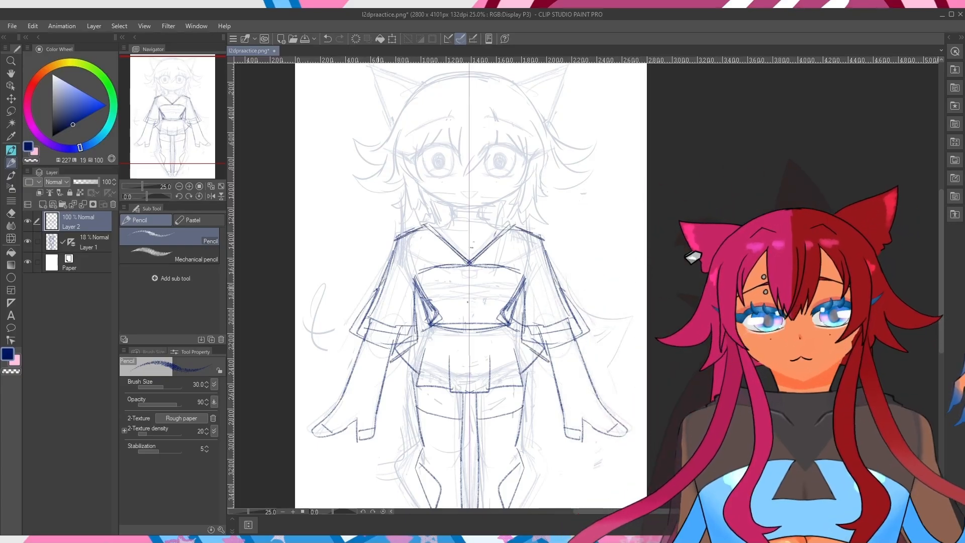
{"action": "left_click_drag", "start_coordinate": [370, 318], "coordinate": [354, 360]}
{"action": "left_click_drag", "start_coordinate": [353, 357], "coordinate": [387, 365]}
{"action": "left_click_drag", "start_coordinate": [387, 366], "coordinate": [341, 408]}
{"action": "left_click_drag", "start_coordinate": [363, 354], "coordinate": [371, 418]}
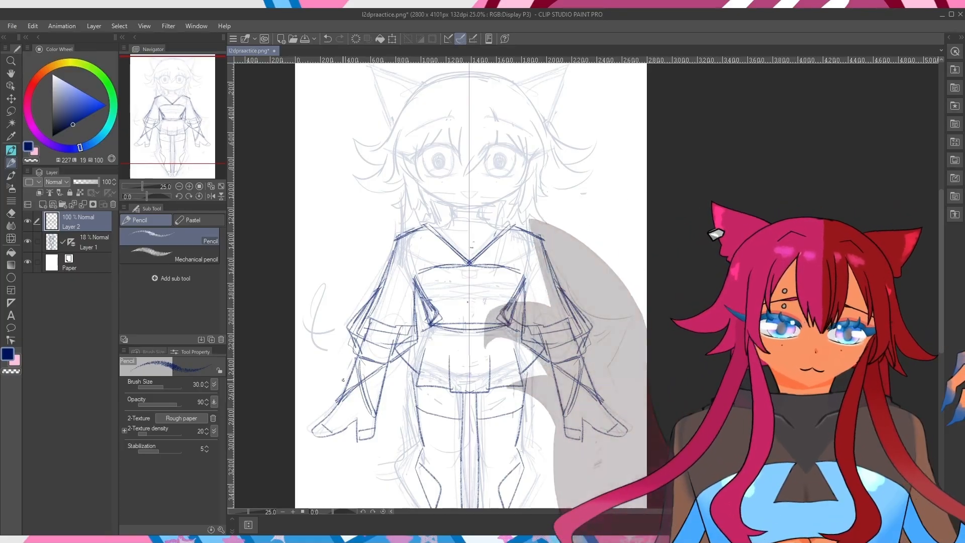
Sketch a tall folded collar around the neck and a curved line across the hips for the skirt.
{"action": "mouse_move", "coordinate": [471, 205]}
{"action": "left_mouse_down"}
{"action": "mouse_move", "coordinate": [431, 203]}
{"action": "mouse_move", "coordinate": [425, 223]}
{"action": "left_mouse_up"}
{"action": "mouse_move", "coordinate": [452, 203]}
{"action": "left_mouse_down"}
{"action": "mouse_move", "coordinate": [429, 203]}
{"action": "mouse_move", "coordinate": [425, 221]}
{"action": "left_mouse_up"}
{"action": "left_click_drag", "start_coordinate": [181, 124], "coordinate": [198, 126]}
{"action": "left_click_drag", "start_coordinate": [416, 280], "coordinate": [481, 310]}
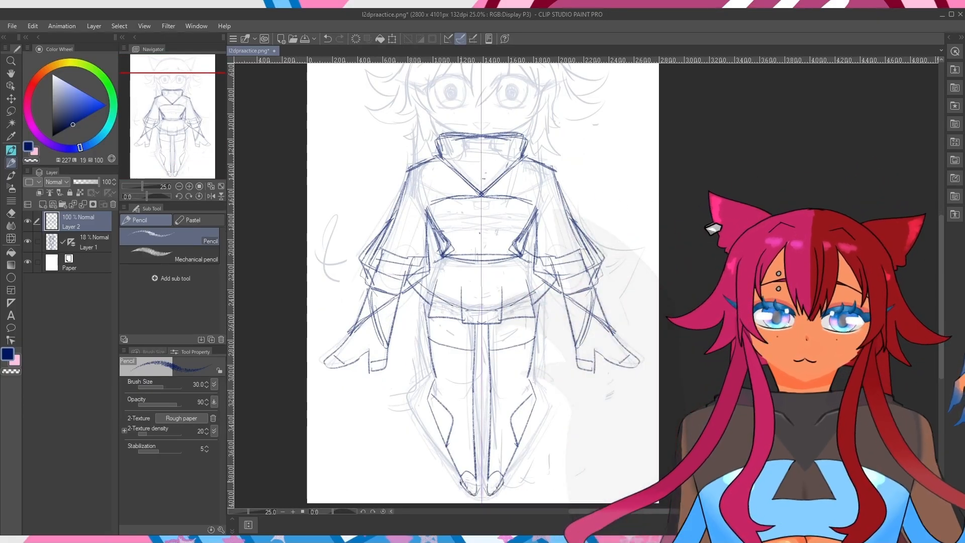
Toggle the visibility of Layer 1 to check the sketch, and lower the layer's opacity to 10%.
{"action": "left_click", "coordinate": [28, 242]}
{"action": "left_click", "coordinate": [28, 242]}
{"action": "left_click", "coordinate": [89, 240]}
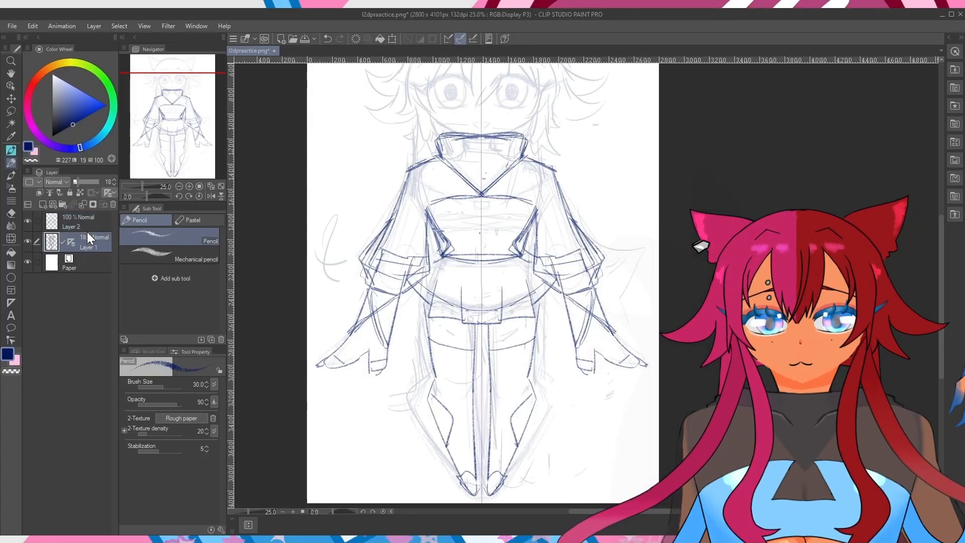
{"action": "left_click", "coordinate": [76, 182]}
Sketch the eyes on Layer 2 with thick upper lashes, long outer wings, lower lash lines and round iris outlines.
{"action": "left_click", "coordinate": [83, 222]}
{"action": "left_click_drag", "start_coordinate": [171, 135], "coordinate": [176, 102]}
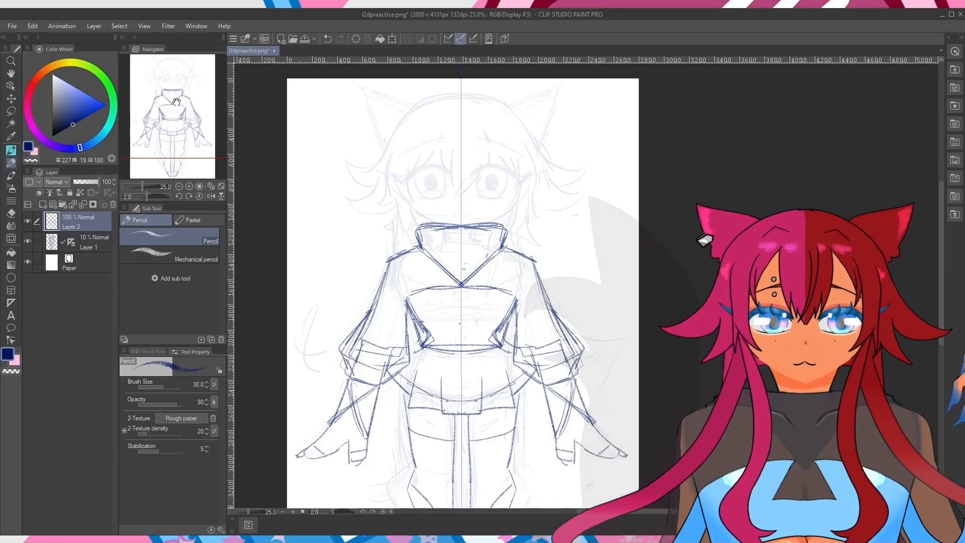
{"action": "left_click_drag", "start_coordinate": [203, 104], "coordinate": [173, 70]}
{"action": "scroll", "coordinate": [207, 94], "scroll_direction": "up", "scroll_amount": 3}
{"action": "mouse_move", "coordinate": [579, 195]}
{"action": "left_mouse_down"}
{"action": "mouse_move", "coordinate": [475, 227]}
{"action": "mouse_move", "coordinate": [474, 239]}
{"action": "mouse_move", "coordinate": [596, 218]}
{"action": "left_mouse_up"}
{"action": "mouse_move", "coordinate": [482, 218]}
{"action": "left_mouse_down"}
{"action": "mouse_move", "coordinate": [367, 196]}
{"action": "mouse_move", "coordinate": [488, 255]}
{"action": "left_mouse_up"}
{"action": "mouse_move", "coordinate": [494, 204]}
{"action": "left_mouse_down"}
{"action": "mouse_move", "coordinate": [480, 188]}
{"action": "mouse_move", "coordinate": [532, 180]}
{"action": "mouse_move", "coordinate": [596, 230]}
{"action": "left_mouse_up"}
{"action": "mouse_move", "coordinate": [590, 273]}
{"action": "left_mouse_down"}
{"action": "mouse_move", "coordinate": [506, 272]}
{"action": "mouse_move", "coordinate": [512, 286]}
{"action": "mouse_move", "coordinate": [584, 273]}
{"action": "left_mouse_up"}
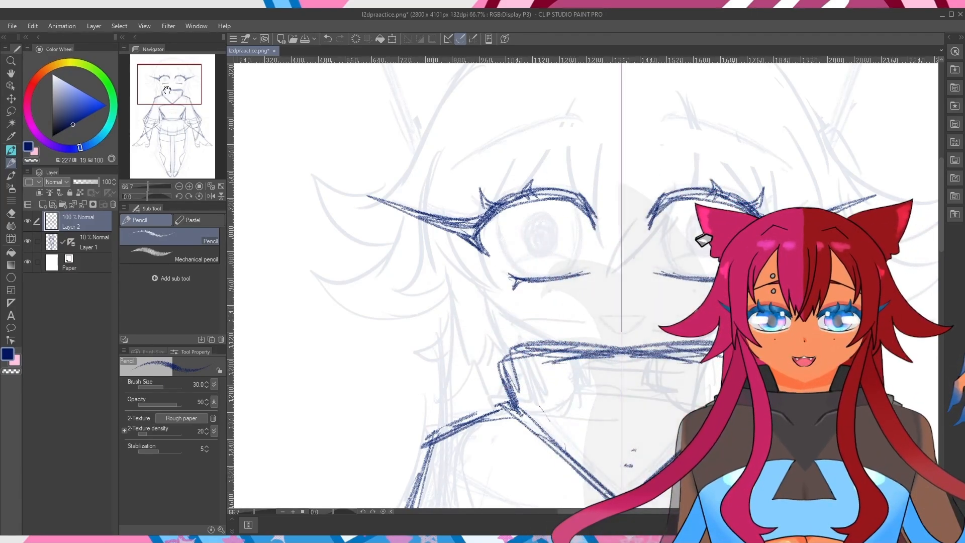
{"action": "left_click_drag", "start_coordinate": [571, 260], "coordinate": [593, 302]}
{"action": "left_click_drag", "start_coordinate": [531, 251], "coordinate": [601, 248]}
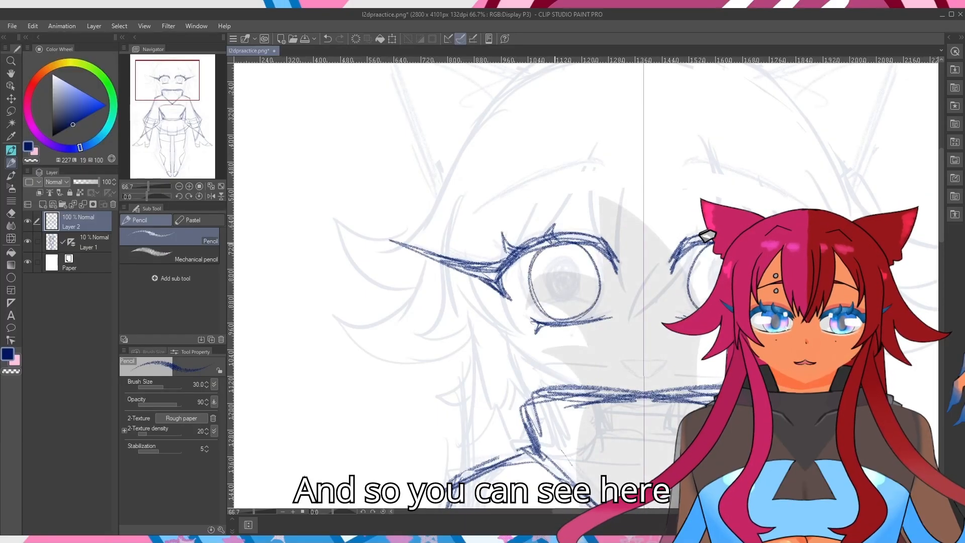
Try narrower, tapered iris outlines inside the eyes and undo those strokes.
{"action": "key", "text": "ctrl+z"}
{"action": "left_click_drag", "start_coordinate": [530, 253], "coordinate": [536, 297]}
{"action": "left_click_drag", "start_coordinate": [520, 258], "coordinate": [550, 323]}
{"action": "mouse_move", "coordinate": [530, 255]}
{"action": "left_mouse_down"}
{"action": "mouse_move", "coordinate": [593, 252]}
{"action": "mouse_move", "coordinate": [583, 318]}
{"action": "left_mouse_up"}
{"action": "mouse_move", "coordinate": [595, 247]}
{"action": "left_mouse_down"}
{"action": "mouse_move", "coordinate": [573, 321]}
{"action": "mouse_move", "coordinate": [587, 314]}
{"action": "left_mouse_up"}
{"action": "left_click_drag", "start_coordinate": [543, 315], "coordinate": [573, 313]}
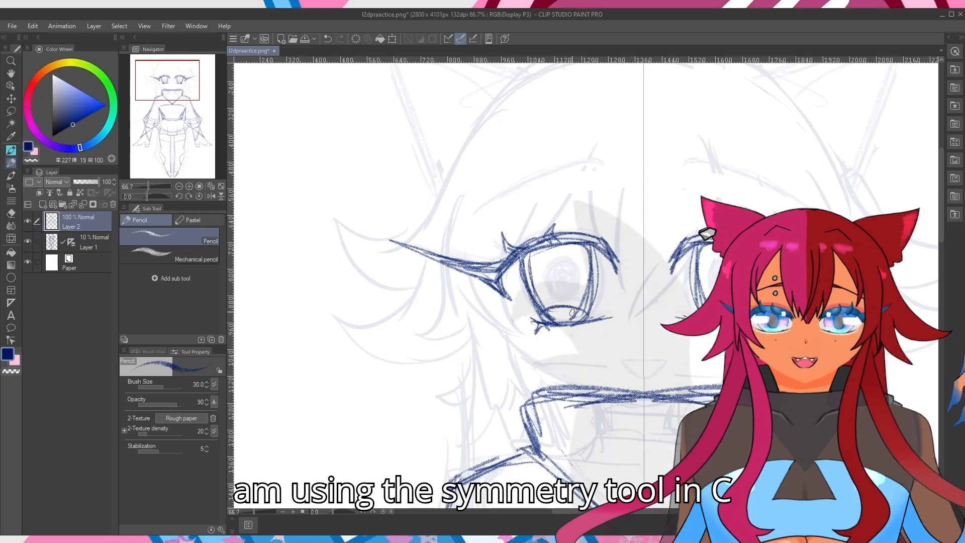
{"action": "scroll", "coordinate": [572, 312], "scroll_direction": "down", "scroll_amount": 1}
{"action": "key", "text": "ctrl+z"}
{"action": "key", "text": "ctrl+z"}
{"action": "key", "text": "ctrl+z"}
{"action": "key", "text": "ctrl+z"}
{"action": "key", "text": "ctrl+z"}
{"action": "key", "text": "ctrl+z"}
{"action": "key", "text": "ctrl+z"}
{"action": "key", "text": "ctrl+z"}
Sketch large rounded iris outlines in both eyes with a curved line across the lower part of each.
{"action": "left_click_drag", "start_coordinate": [534, 271], "coordinate": [564, 319]}
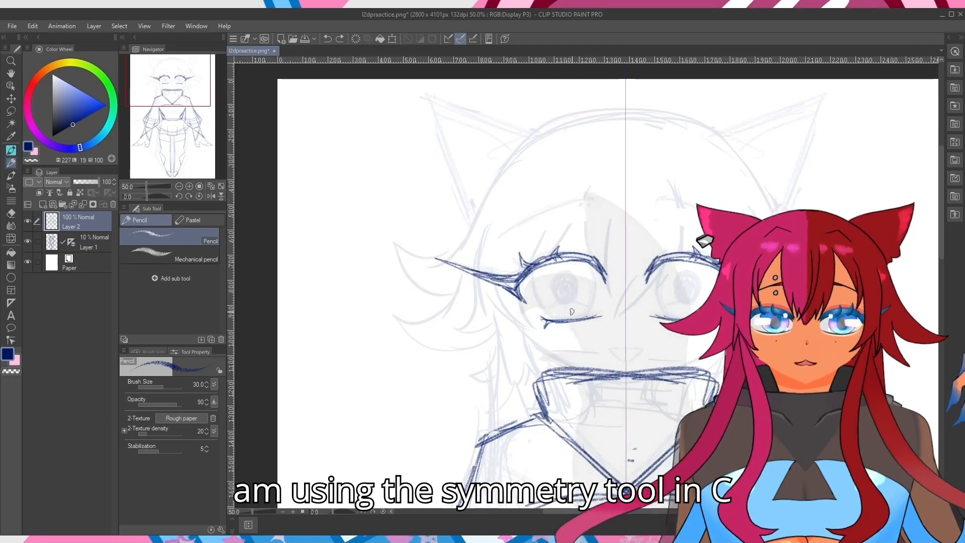
{"action": "left_click_drag", "start_coordinate": [596, 265], "coordinate": [573, 318]}
{"action": "mouse_move", "coordinate": [532, 282]}
{"action": "left_mouse_down"}
{"action": "mouse_move", "coordinate": [584, 317]}
{"action": "mouse_move", "coordinate": [590, 261]}
{"action": "mouse_move", "coordinate": [571, 320]}
{"action": "left_mouse_up"}
{"action": "mouse_move", "coordinate": [543, 310]}
{"action": "left_mouse_down"}
{"action": "mouse_move", "coordinate": [592, 308]}
{"action": "mouse_move", "coordinate": [586, 301]}
{"action": "left_mouse_up"}
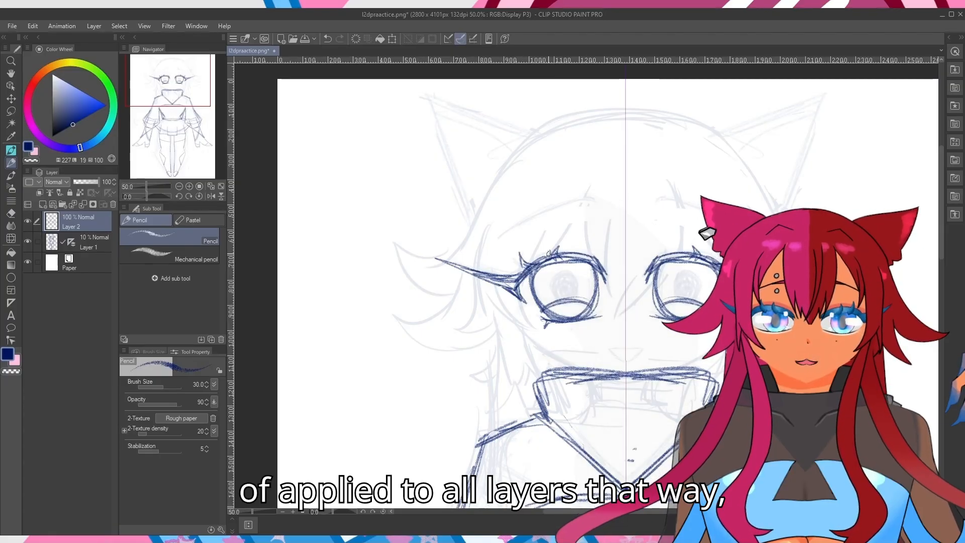
Sketch the centre bangs as long pointed strands falling from the forehead and crossing between the eyes.
{"action": "left_click_drag", "start_coordinate": [591, 182], "coordinate": [604, 278]}
{"action": "left_click_drag", "start_coordinate": [601, 210], "coordinate": [610, 279]}
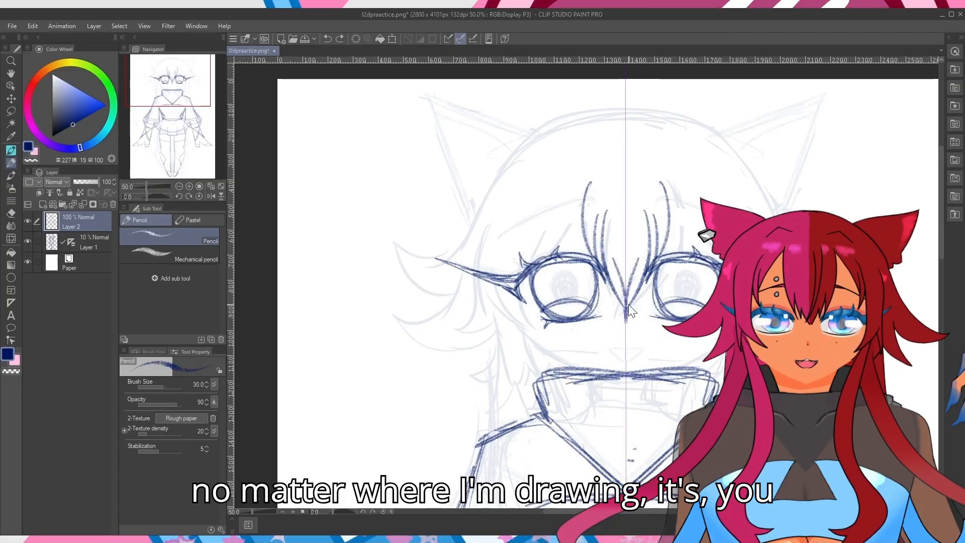
{"action": "key", "text": "ctrl+z"}
{"action": "left_click_drag", "start_coordinate": [599, 198], "coordinate": [609, 282]}
{"action": "left_click_drag", "start_coordinate": [606, 241], "coordinate": [628, 323]}
{"action": "left_click_drag", "start_coordinate": [621, 274], "coordinate": [642, 321]}
{"action": "left_click_drag", "start_coordinate": [596, 185], "coordinate": [523, 275]}
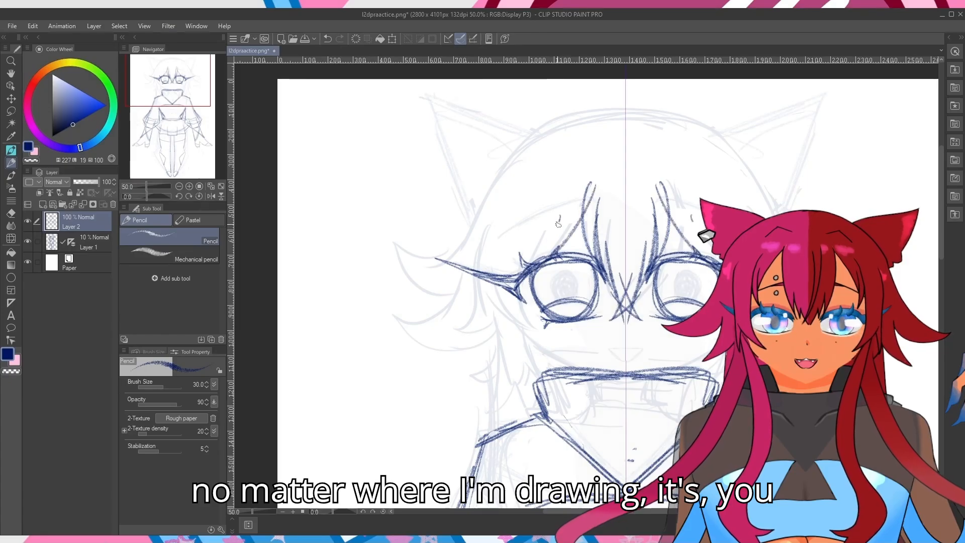
Sketch curved side locks that frame the outer corners of the eyes and curl toward the cheeks.
{"action": "left_click_drag", "start_coordinate": [560, 217], "coordinate": [516, 285]}
{"action": "left_click_drag", "start_coordinate": [524, 237], "coordinate": [548, 330]}
{"action": "left_click_drag", "start_coordinate": [505, 250], "coordinate": [551, 337]}
{"action": "left_click_drag", "start_coordinate": [486, 280], "coordinate": [497, 316]}
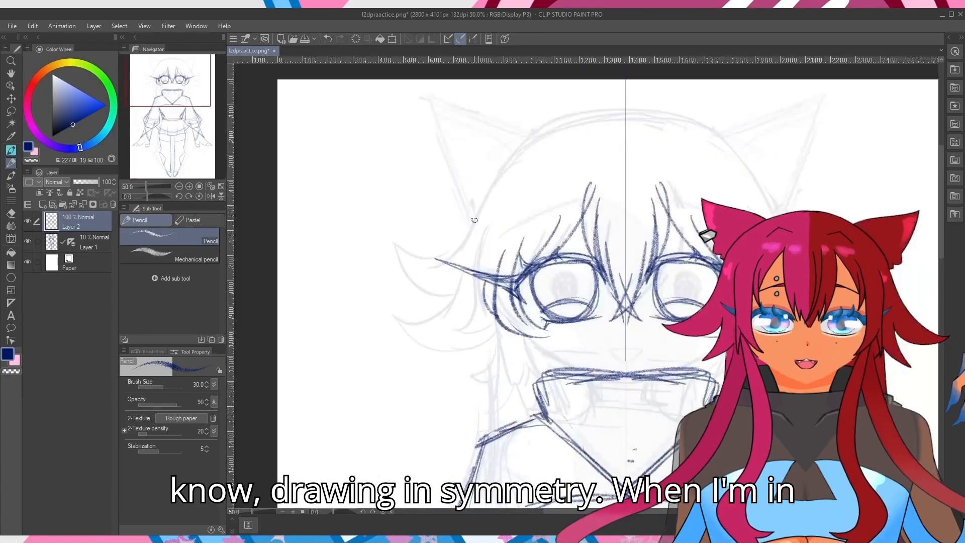
Sketch the sides of the hair flaring outward into curved, pointed tufts beside the eyes.
{"action": "mouse_move", "coordinate": [502, 164]}
{"action": "left_mouse_down"}
{"action": "mouse_move", "coordinate": [390, 229]}
{"action": "mouse_move", "coordinate": [437, 293]}
{"action": "left_mouse_up"}
{"action": "mouse_move", "coordinate": [457, 269]}
{"action": "left_mouse_down"}
{"action": "mouse_move", "coordinate": [395, 314]}
{"action": "mouse_move", "coordinate": [469, 330]}
{"action": "left_mouse_up"}
{"action": "left_click_drag", "start_coordinate": [474, 291], "coordinate": [447, 345]}
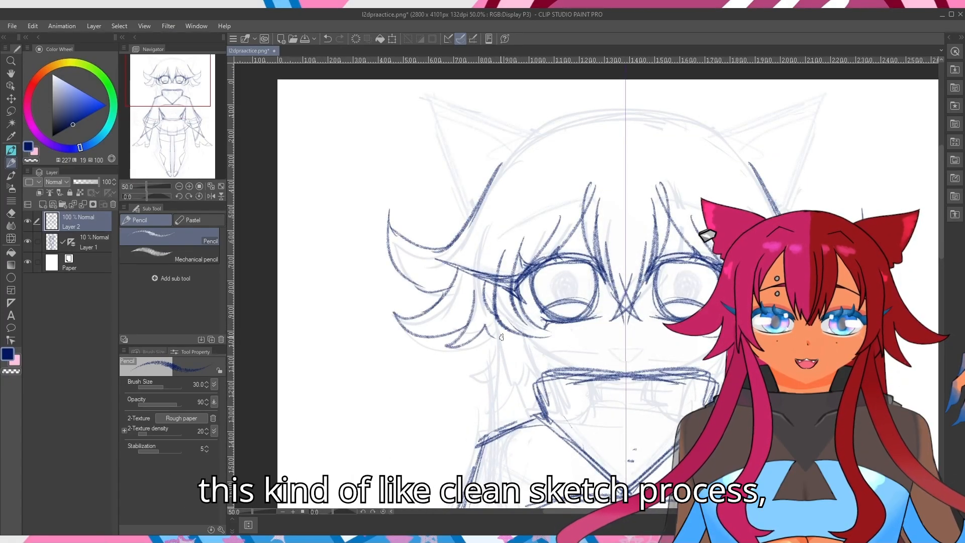
Sketch short pointed locks below the tufts and complete the head outline with a curved jaw and rounded crown.
{"action": "scroll", "coordinate": [502, 337], "scroll_direction": "down", "scroll_amount": 3}
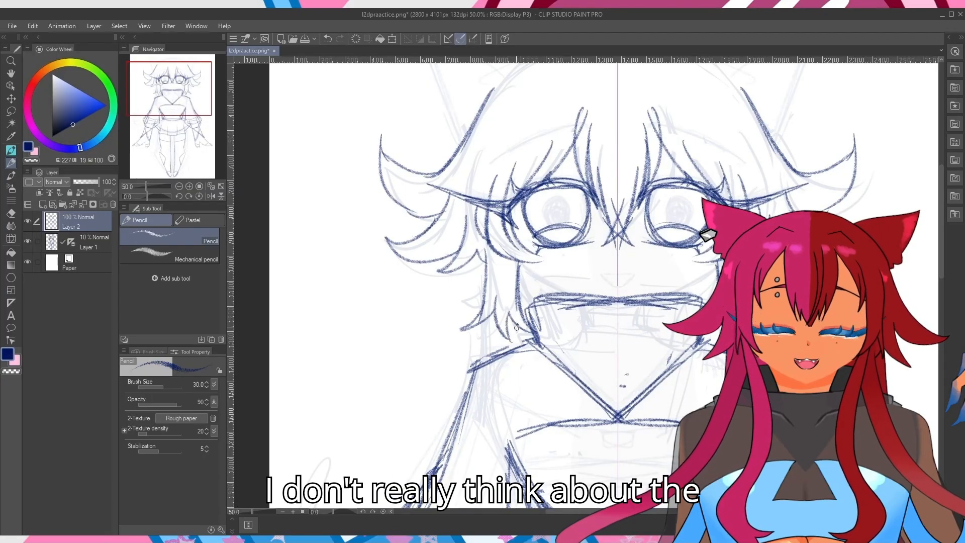
{"action": "scroll", "coordinate": [515, 327], "scroll_direction": "down", "scroll_amount": 1}
{"action": "left_click_drag", "start_coordinate": [551, 308], "coordinate": [516, 285]}
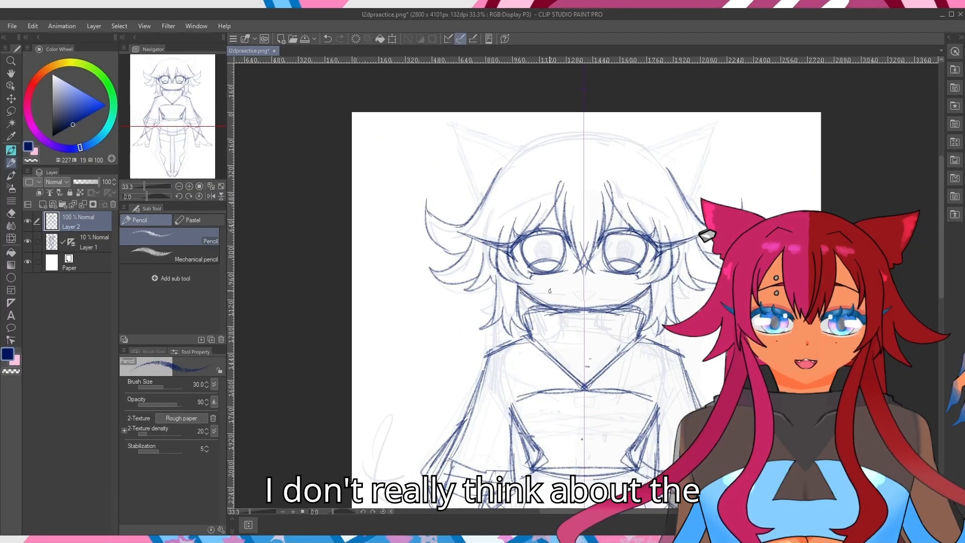
{"action": "mouse_move", "coordinate": [495, 179]}
{"action": "left_mouse_down"}
{"action": "mouse_move", "coordinate": [543, 143]}
{"action": "mouse_move", "coordinate": [578, 135]}
{"action": "left_mouse_up"}
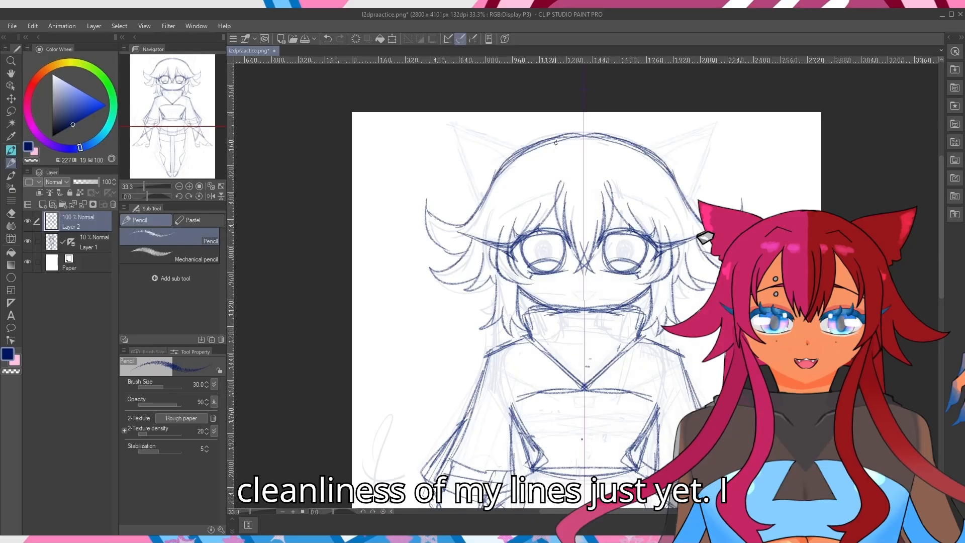
Undo the last long hair strokes and sketch locks beside the neck and the lower leg and foot outlines.
{"action": "scroll", "coordinate": [556, 143], "scroll_direction": "down", "scroll_amount": 3}
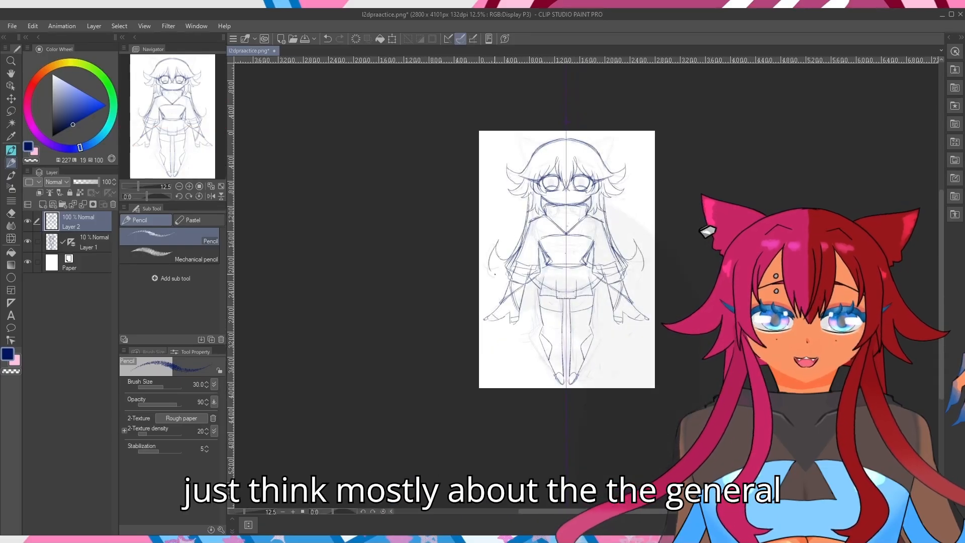
{"action": "key", "text": "ctrl+z"}
{"action": "key", "text": "ctrl+z"}
{"action": "left_click_drag", "start_coordinate": [533, 198], "coordinate": [531, 220]}
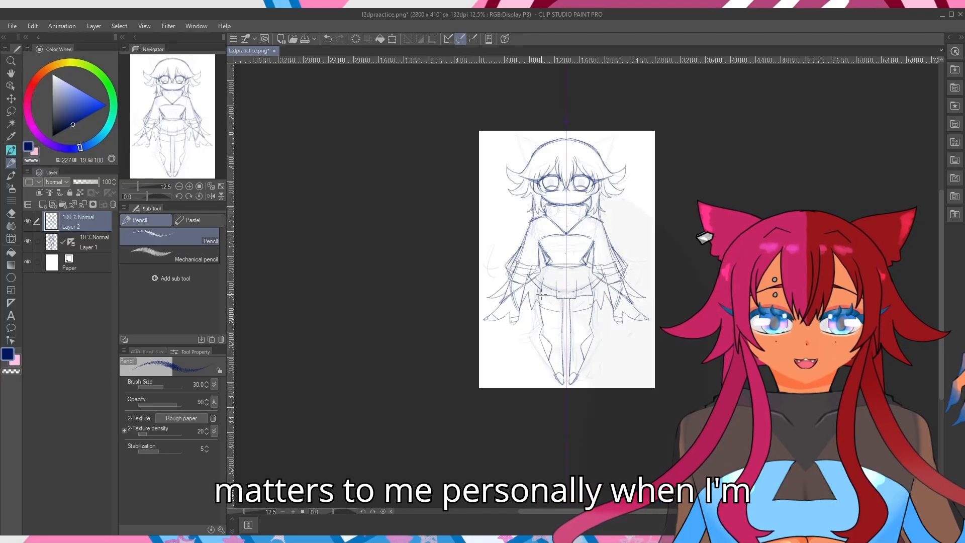
{"action": "left_click_drag", "start_coordinate": [549, 371], "coordinate": [560, 386]}
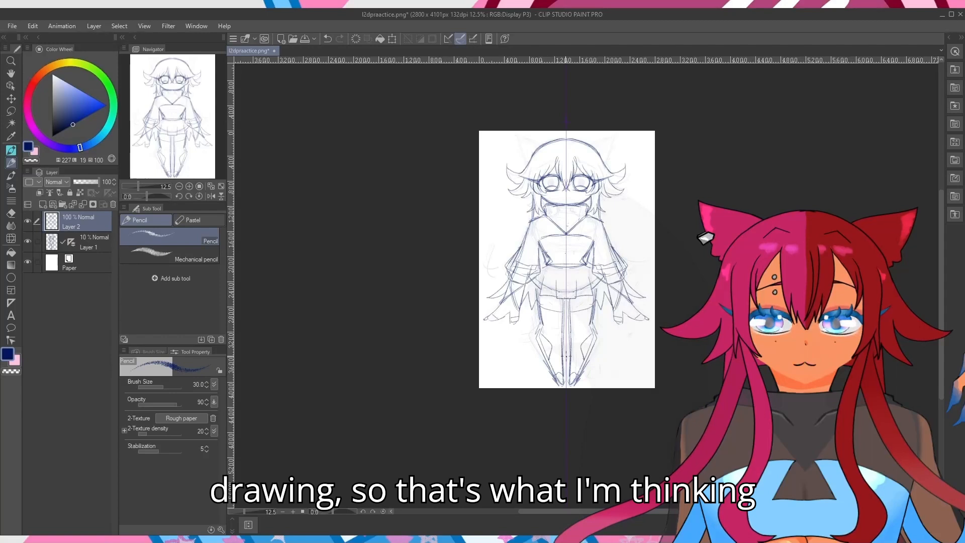
Sketch pointed cat ears on the head and long wavy hair strands flowing down past the arms.
{"action": "mouse_move", "coordinate": [543, 145]}
{"action": "left_mouse_down"}
{"action": "mouse_move", "coordinate": [517, 135]}
{"action": "mouse_move", "coordinate": [527, 164]}
{"action": "left_mouse_up"}
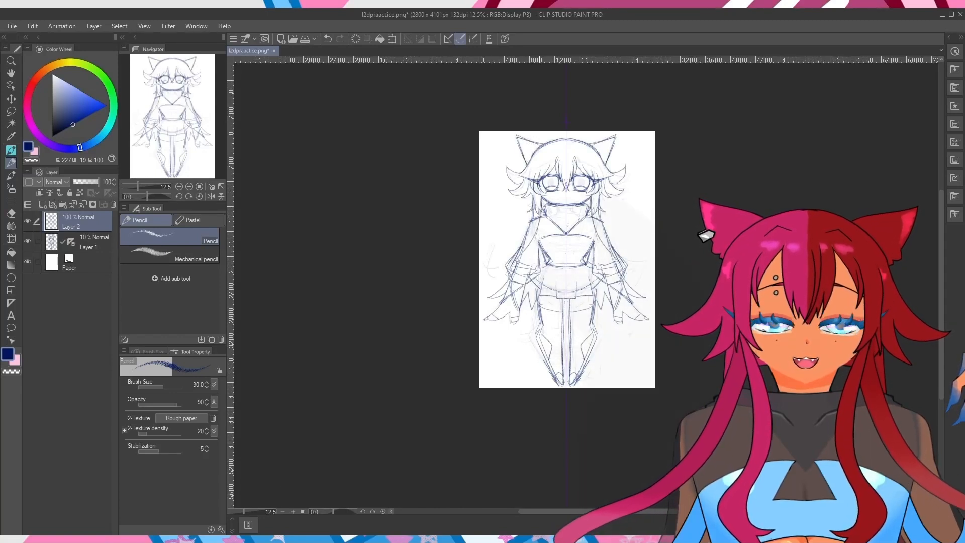
{"action": "left_click_drag", "start_coordinate": [497, 251], "coordinate": [508, 266]}
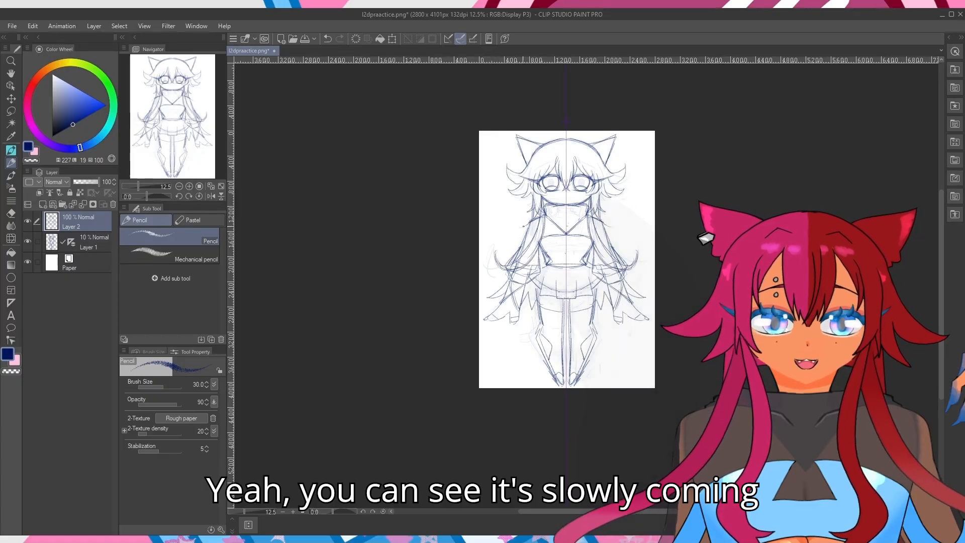
{"action": "key", "text": "ctrl+z"}
{"action": "left_click_drag", "start_coordinate": [531, 210], "coordinate": [514, 236]}
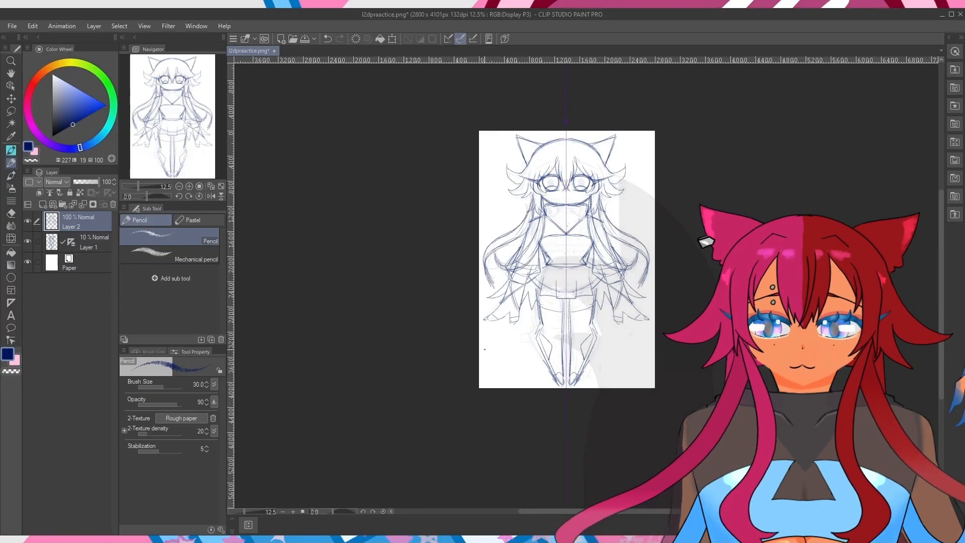
Hide Layer 1 to check the clean sketch and draw a small nose centred below the eyes.
{"action": "scroll", "coordinate": [510, 233], "scroll_direction": "up", "scroll_amount": 3}
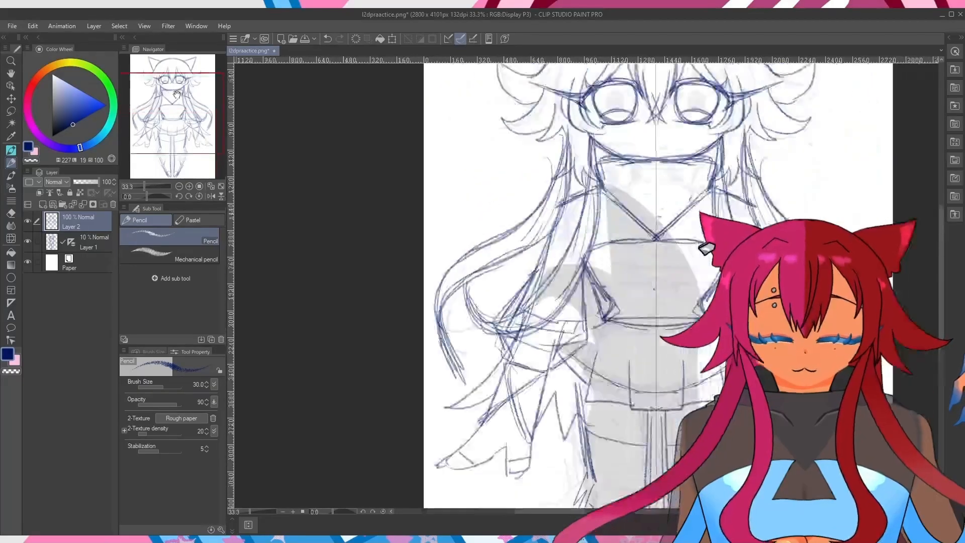
{"action": "left_click", "coordinate": [27, 241]}
{"action": "scroll", "coordinate": [189, 89], "scroll_direction": "up", "scroll_amount": 1}
{"action": "scroll", "coordinate": [637, 304], "scroll_direction": "up", "scroll_amount": 1}
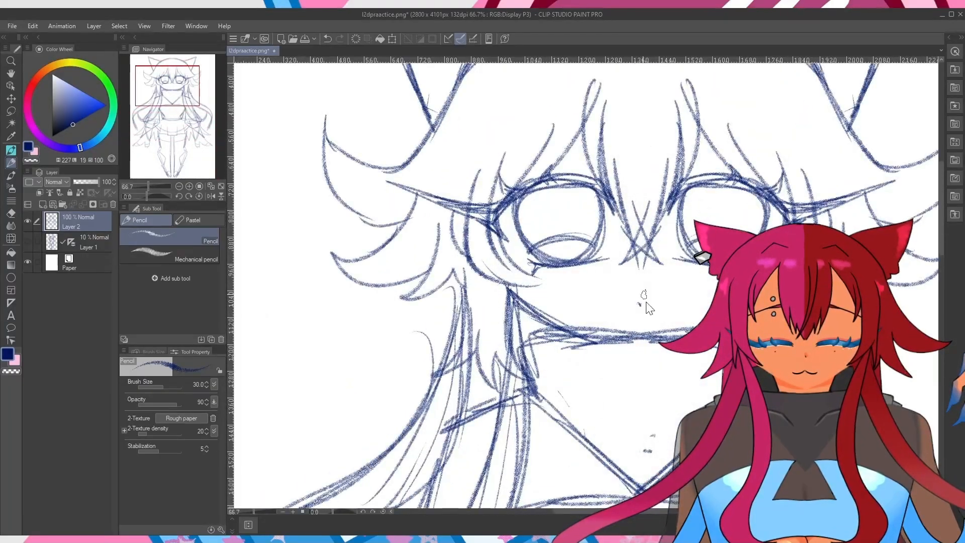
{"action": "scroll", "coordinate": [648, 307], "scroll_direction": "down", "scroll_amount": 2}
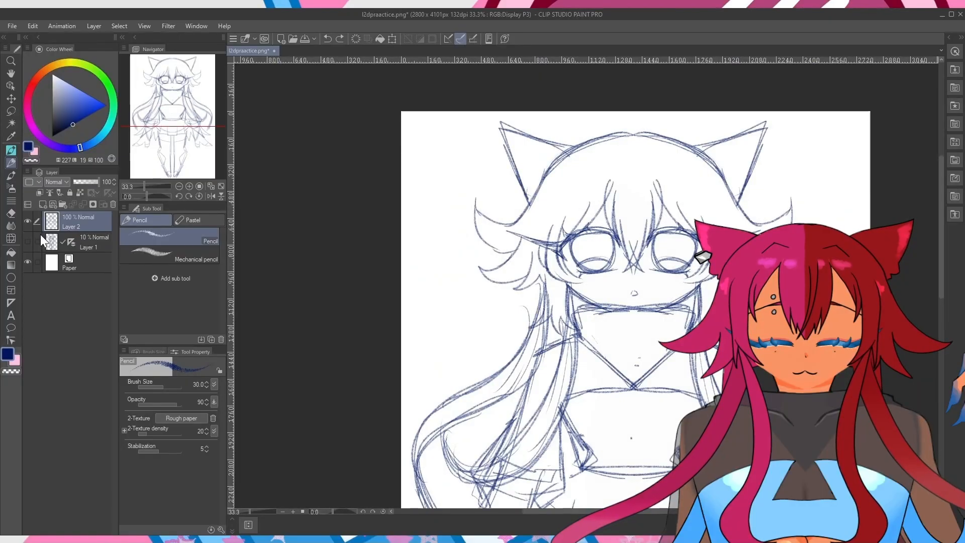
Sketch slanted eyebrows and two small round piercings near one brow, erasing their mirrored copies on the other side.
{"action": "left_click_drag", "start_coordinate": [612, 197], "coordinate": [553, 218]}
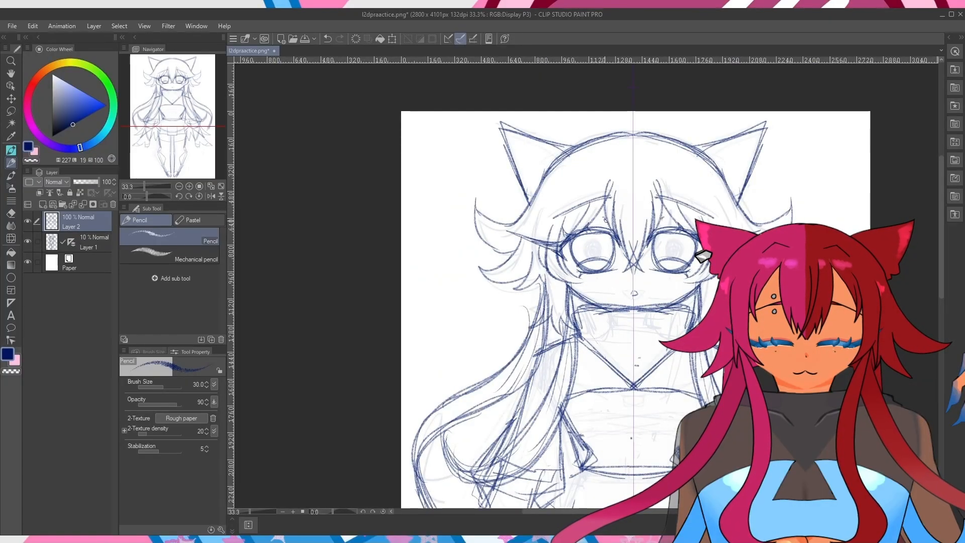
{"action": "left_click_drag", "start_coordinate": [605, 185], "coordinate": [606, 190]}
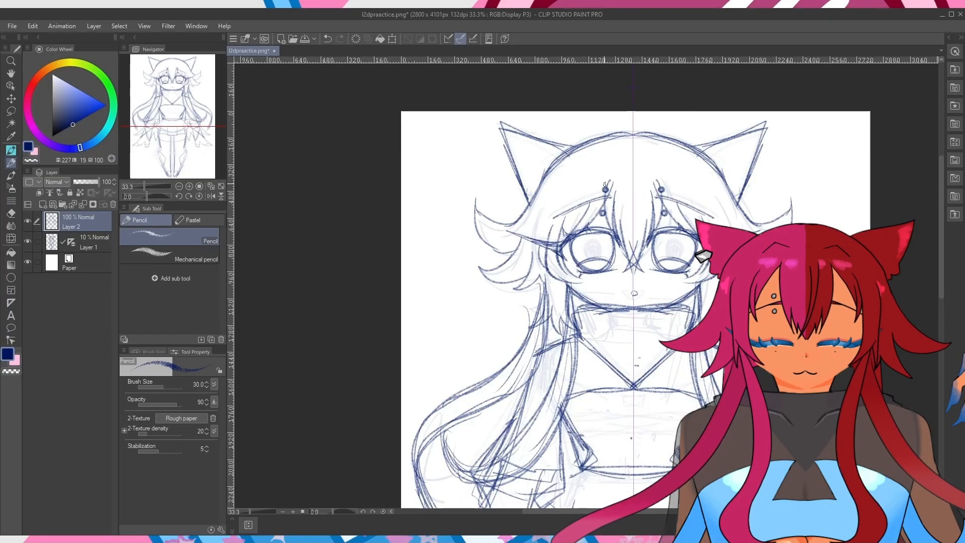
{"action": "left_click", "coordinate": [11, 213]}
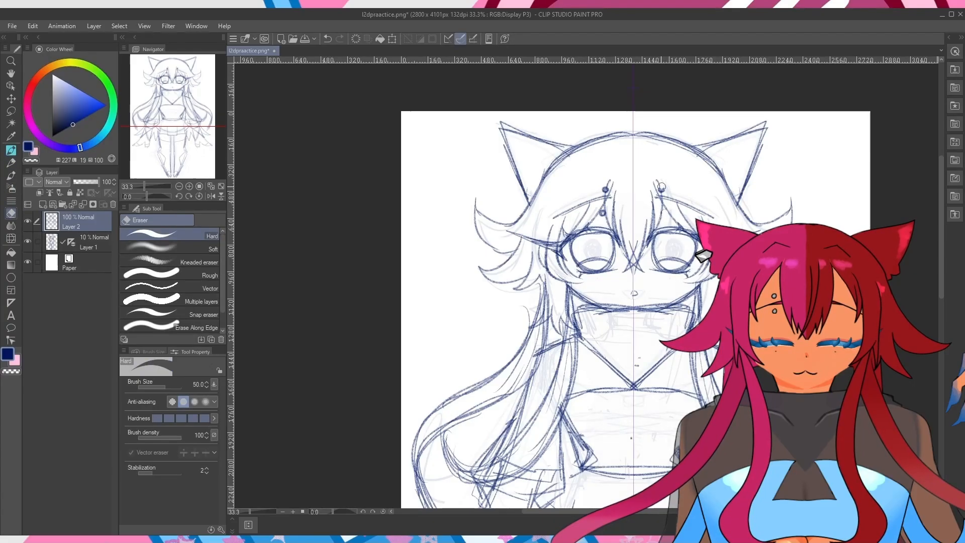
Toggle the visibility of Layer 1 to compare the clean full-body sketch with the rough one.
{"action": "scroll", "coordinate": [661, 187], "scroll_direction": "down", "scroll_amount": 5}
{"action": "scroll", "coordinate": [661, 184], "scroll_direction": "up", "scroll_amount": 4}
{"action": "scroll", "coordinate": [660, 181], "scroll_direction": "down", "scroll_amount": 3}
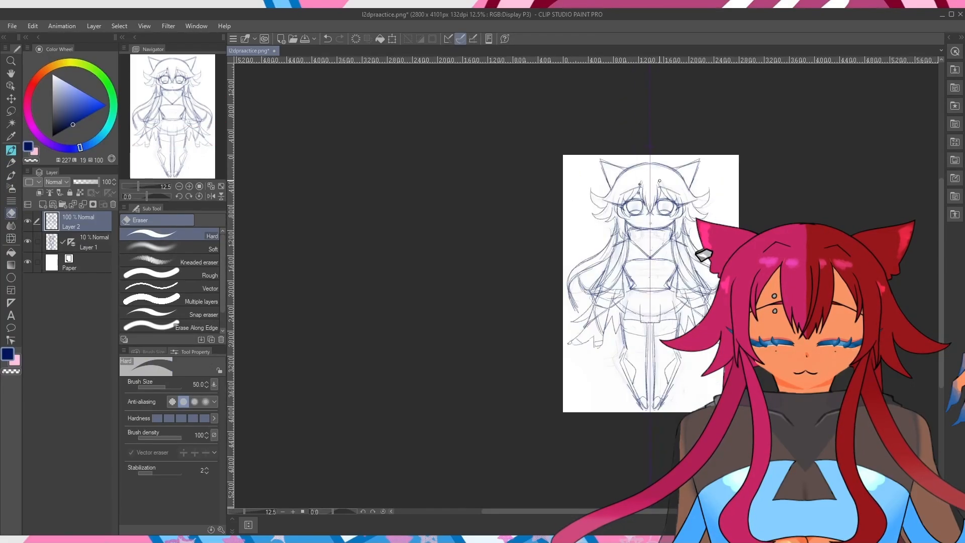
{"action": "scroll", "coordinate": [660, 181], "scroll_direction": "up", "scroll_amount": 2}
{"action": "scroll", "coordinate": [660, 181], "scroll_direction": "down", "scroll_amount": 2}
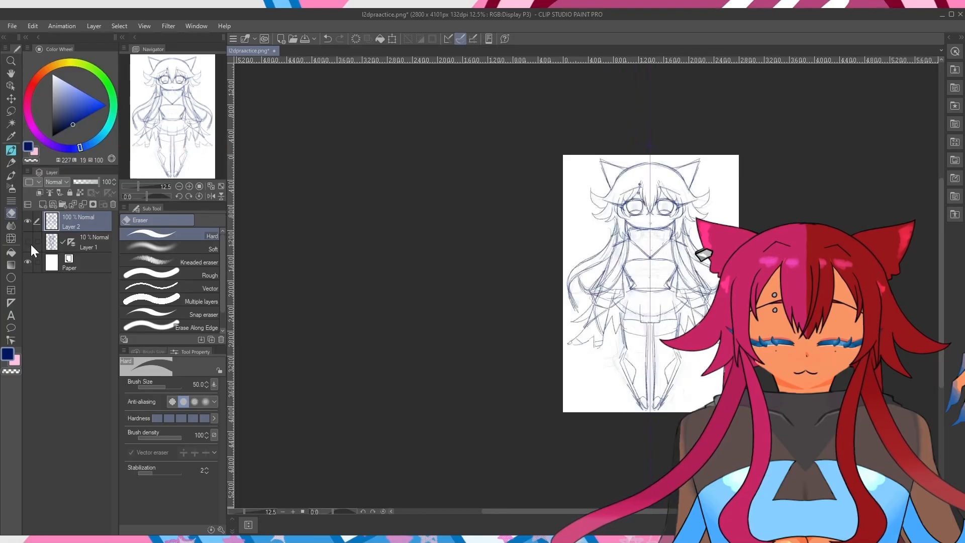
{"action": "key", "text": "ctrl+plus"}
{"action": "key", "text": "ctrl+plus"}
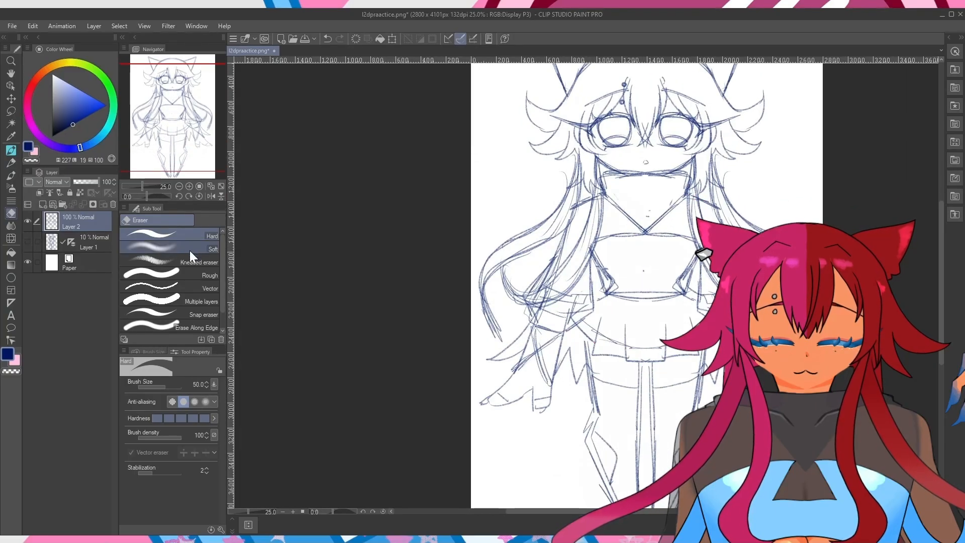
{"action": "left_click", "coordinate": [28, 242]}
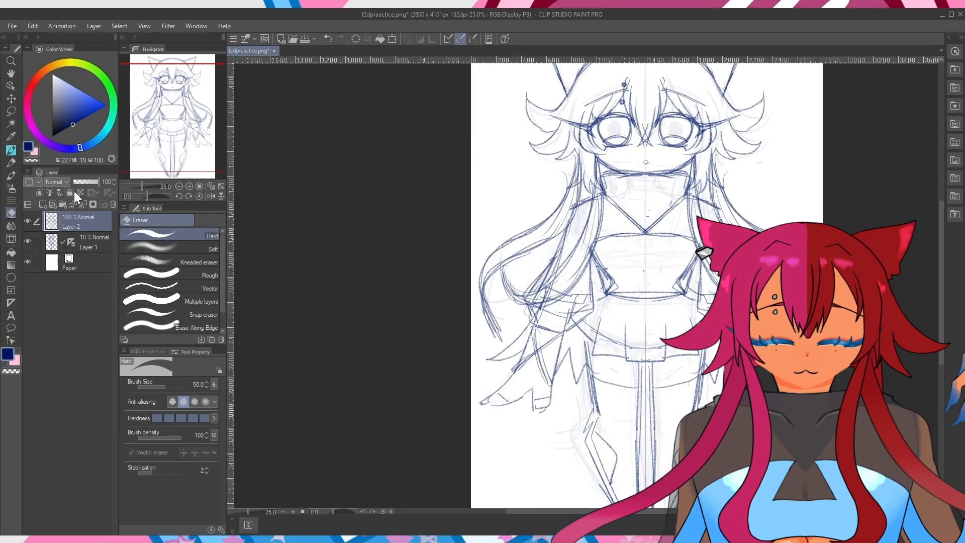
Sketch the torso details with the Pencil: a short vertical navel line, neck and collarbone lines, and waist side lines.
{"action": "left_click", "coordinate": [11, 162]}
{"action": "left_click_drag", "start_coordinate": [645, 271], "coordinate": [646, 291]}
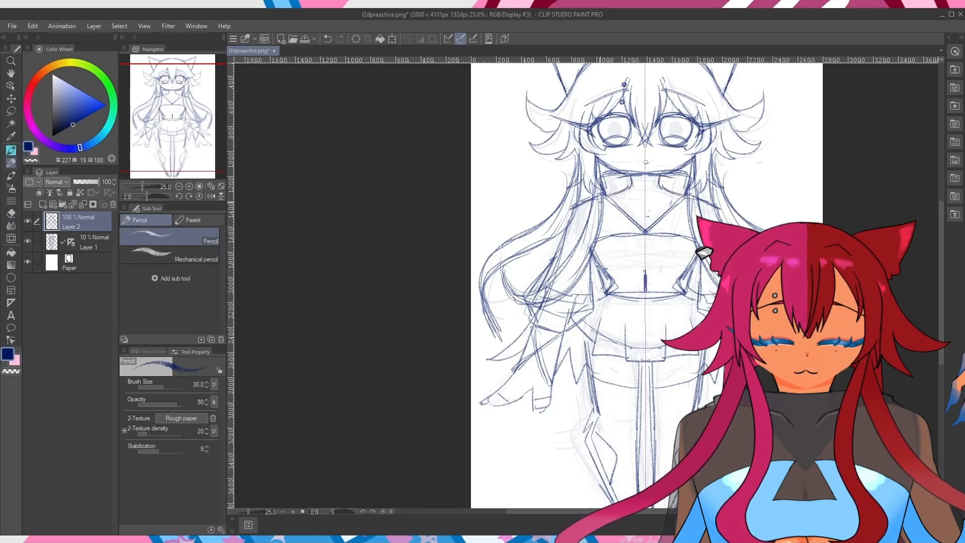
{"action": "key", "text": "ctrl+z"}
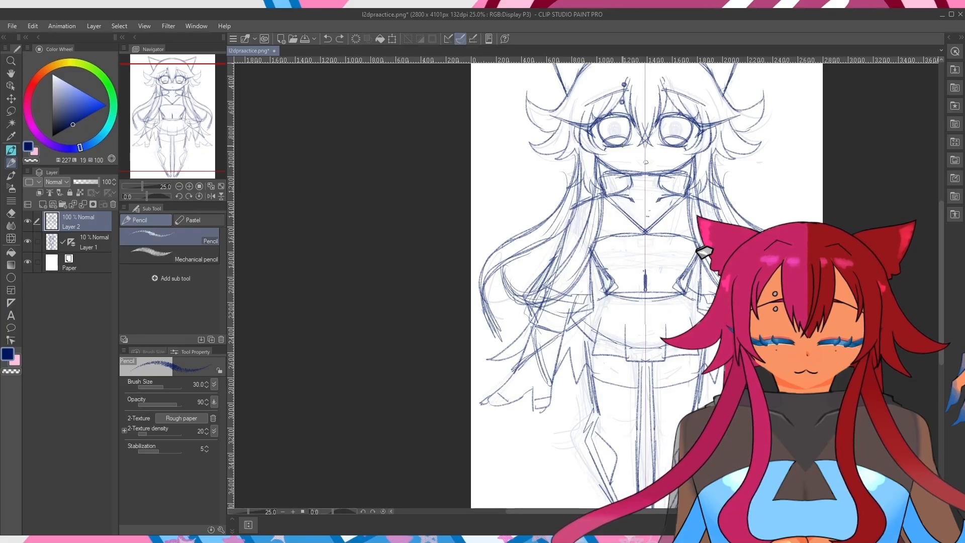
{"action": "left_click_drag", "start_coordinate": [594, 247], "coordinate": [616, 291]}
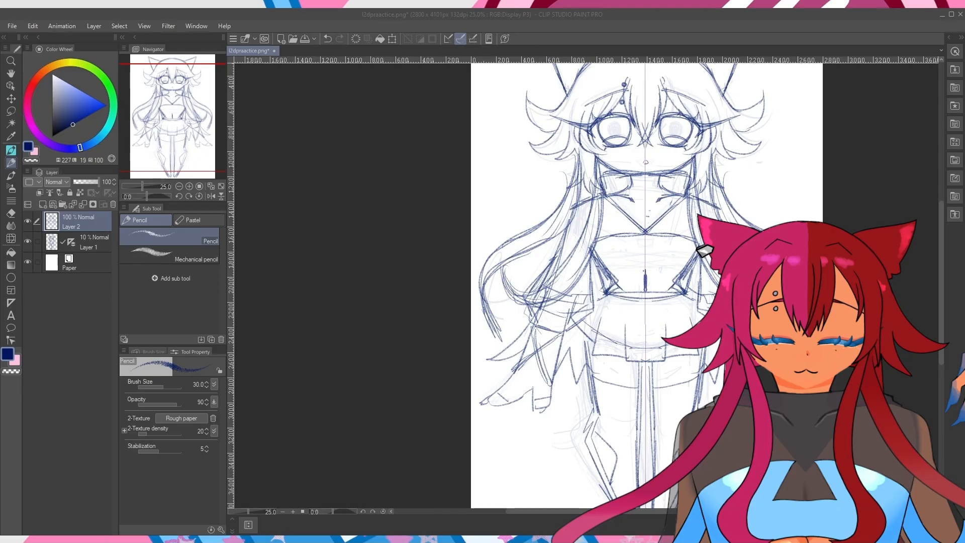
Hide Layer 1 and inspect the clean sketch's body and face.
{"action": "scroll", "coordinate": [175, 124], "scroll_direction": "up", "scroll_amount": 1}
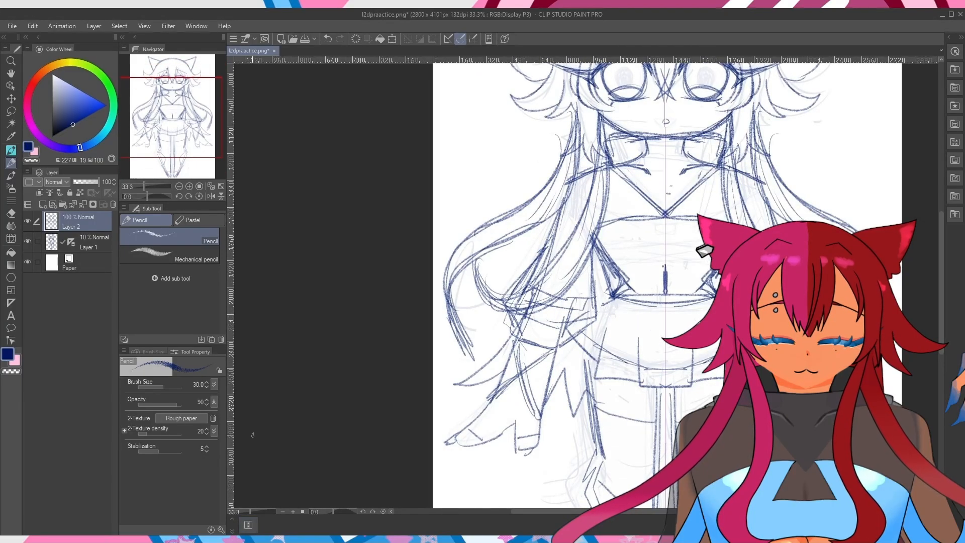
{"action": "left_click_drag", "start_coordinate": [158, 118], "coordinate": [171, 90]}
{"action": "left_click", "coordinate": [28, 241]}
{"action": "scroll", "coordinate": [182, 123], "scroll_direction": "down", "scroll_amount": 3}
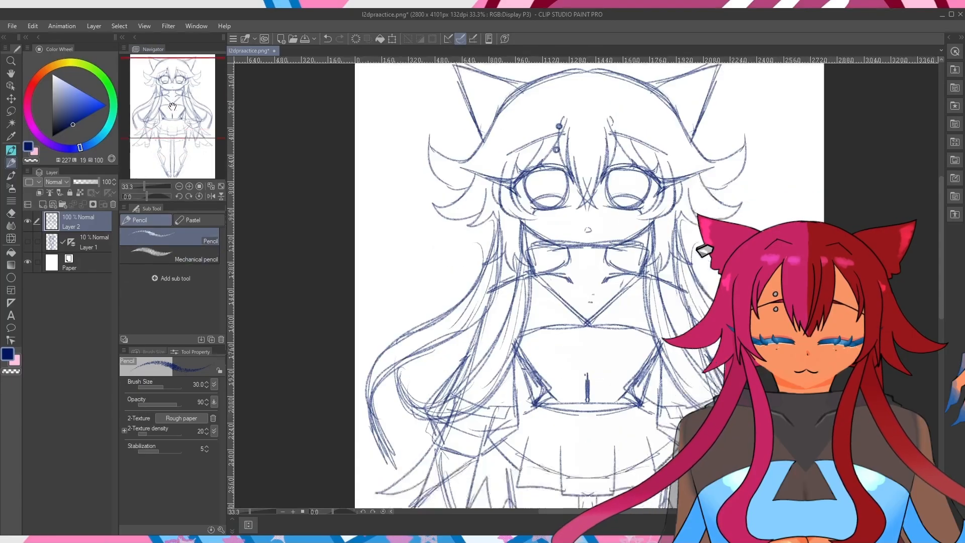
{"action": "scroll", "coordinate": [182, 122], "scroll_direction": "up", "scroll_amount": 2}
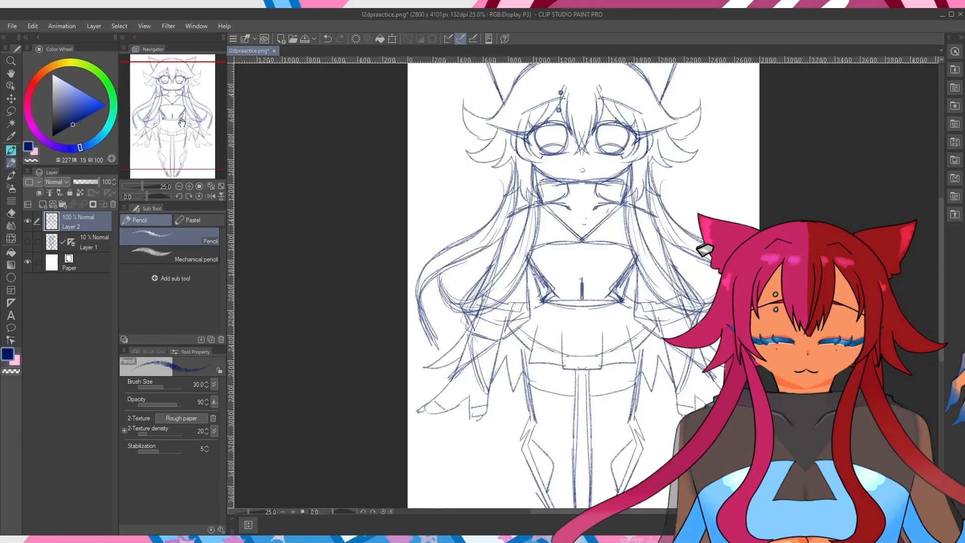
{"action": "left_click_drag", "start_coordinate": [182, 123], "coordinate": [171, 79]}
{"action": "scroll", "coordinate": [184, 179], "scroll_direction": "up", "scroll_amount": 4}
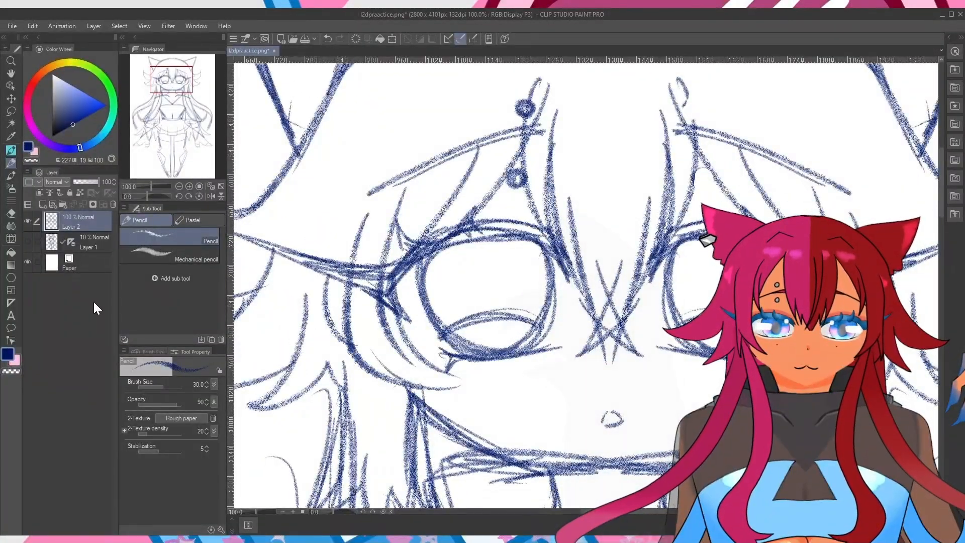
Move the symmetry ruler from Layer 1 to Layer 2, keeping Layer 1 hidden.
{"action": "left_click", "coordinate": [71, 243]}
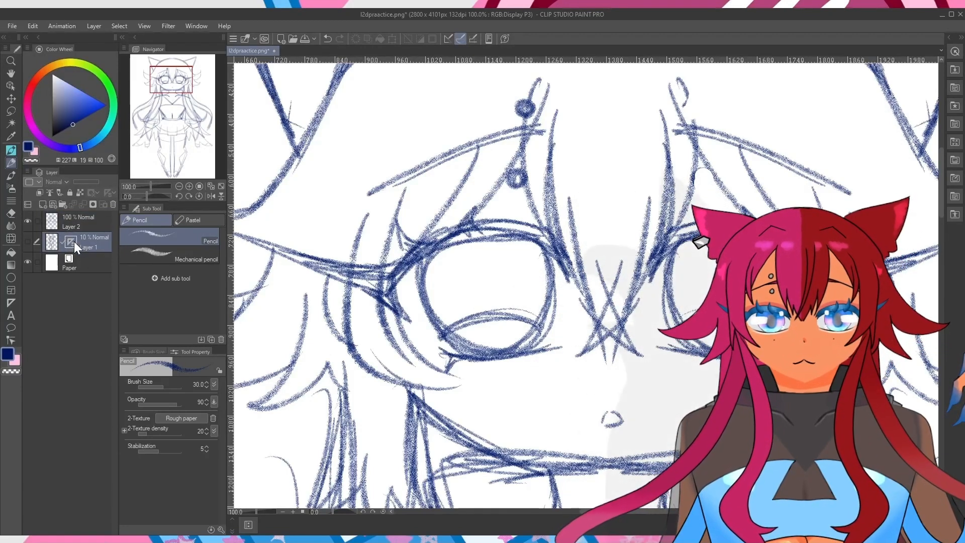
{"action": "left_click", "coordinate": [29, 242]}
{"action": "left_click_drag", "start_coordinate": [71, 241], "coordinate": [71, 224]}
{"action": "left_click", "coordinate": [31, 241]}
{"action": "scroll", "coordinate": [312, 227], "scroll_direction": "down", "scroll_amount": 3}
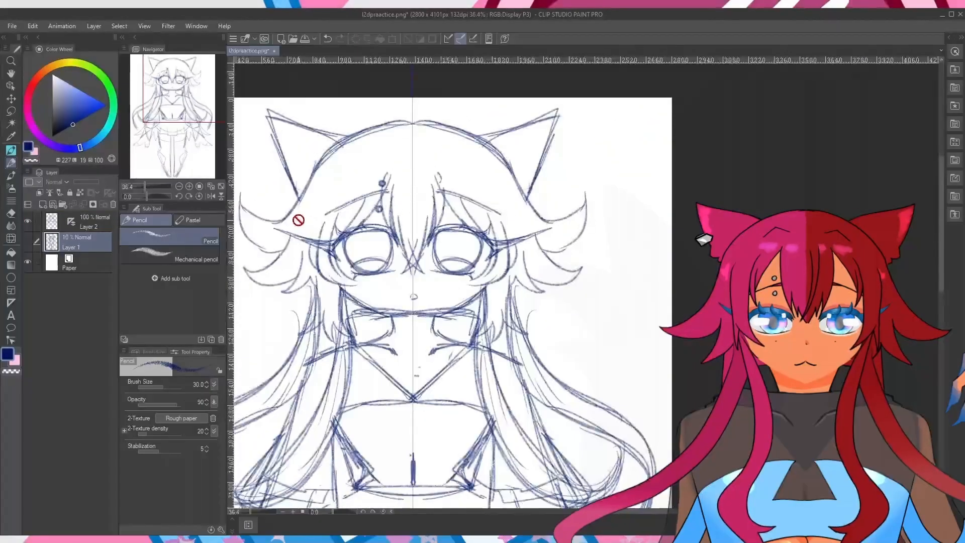
Lower the opacity of Layer 2 to 14% and add a new layer above it.
{"action": "left_click", "coordinate": [94, 223]}
{"action": "left_click_drag", "start_coordinate": [84, 183], "coordinate": [77, 184]}
{"action": "left_click", "coordinate": [35, 201]}
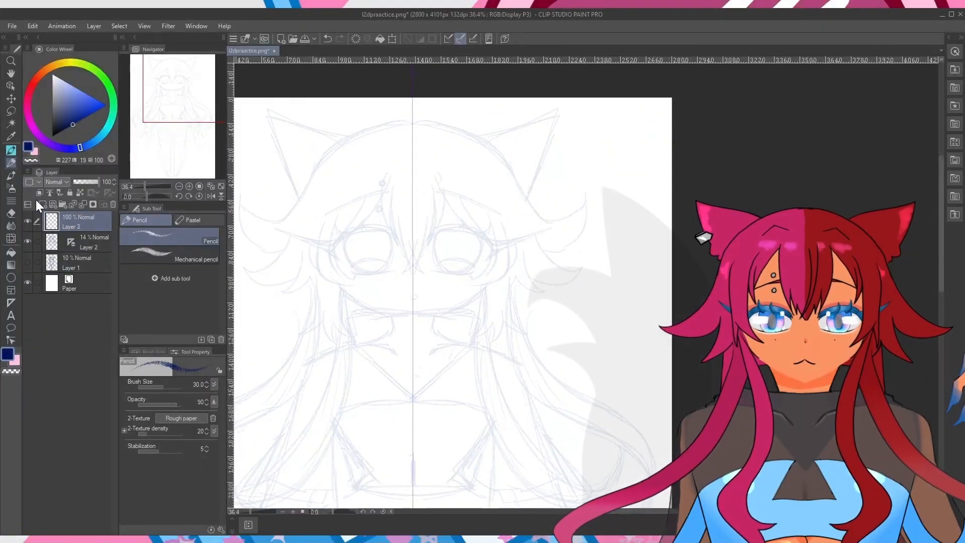
{"action": "left_click", "coordinate": [11, 175]}
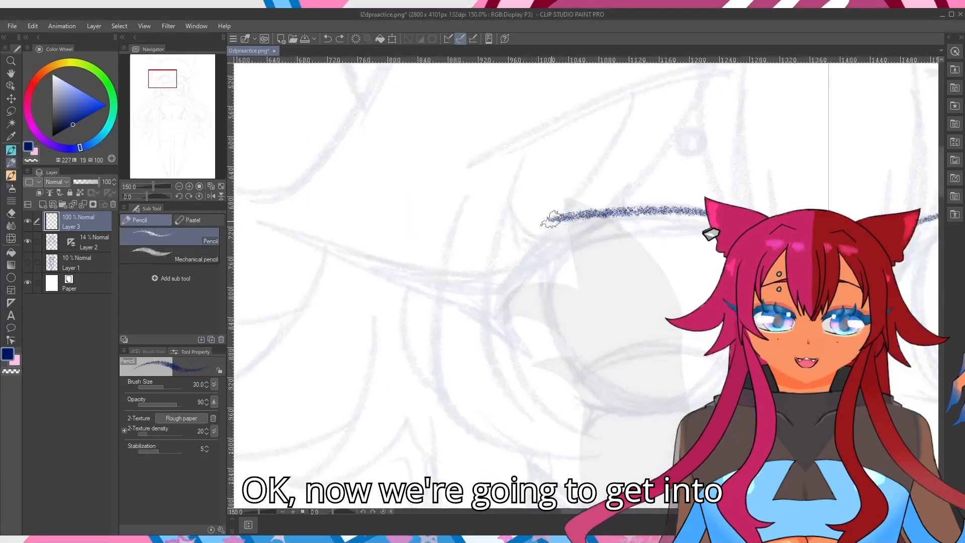
{"action": "left_click_drag", "start_coordinate": [548, 226], "coordinate": [704, 231]}
{"action": "mouse_move", "coordinate": [550, 238]}
{"action": "left_mouse_down"}
{"action": "mouse_move", "coordinate": [704, 237]}
{"action": "mouse_move", "coordinate": [531, 231]}
{"action": "left_mouse_up"}
{"action": "key", "text": "ctrl+z"}
{"action": "key", "text": "ctrl+z"}
{"action": "key", "text": "ctrl+z"}
Set the drawing colour to black and outline the upper eyelash with its angled outer corner over the faded sketch using the Pencil.
{"action": "left_click", "coordinate": [53, 136]}
{"action": "left_click_drag", "start_coordinate": [709, 226], "coordinate": [524, 280]}
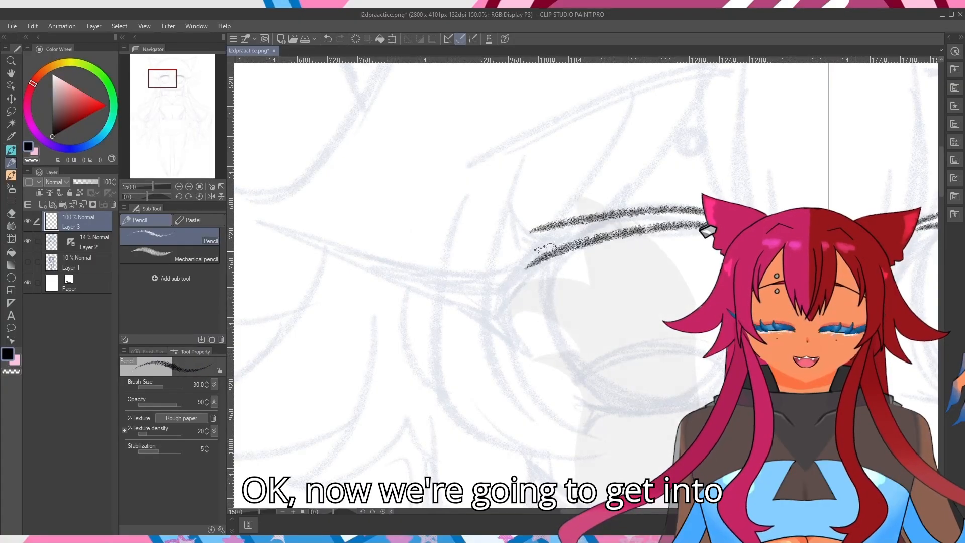
{"action": "key", "text": "ctrl+z"}
{"action": "key", "text": "ctrl+z"}
{"action": "mouse_move", "coordinate": [709, 207]}
{"action": "left_mouse_down"}
{"action": "mouse_move", "coordinate": [614, 212]}
{"action": "mouse_move", "coordinate": [508, 252]}
{"action": "left_mouse_up"}
{"action": "left_click_drag", "start_coordinate": [709, 226], "coordinate": [503, 284]}
{"action": "left_click_drag", "start_coordinate": [525, 270], "coordinate": [497, 315]}
{"action": "left_click_drag", "start_coordinate": [514, 247], "coordinate": [465, 305]}
{"action": "mouse_move", "coordinate": [512, 283]}
{"action": "left_mouse_down"}
{"action": "mouse_move", "coordinate": [497, 324]}
{"action": "mouse_move", "coordinate": [523, 352]}
{"action": "left_mouse_up"}
{"action": "left_click_drag", "start_coordinate": [462, 308], "coordinate": [523, 353]}
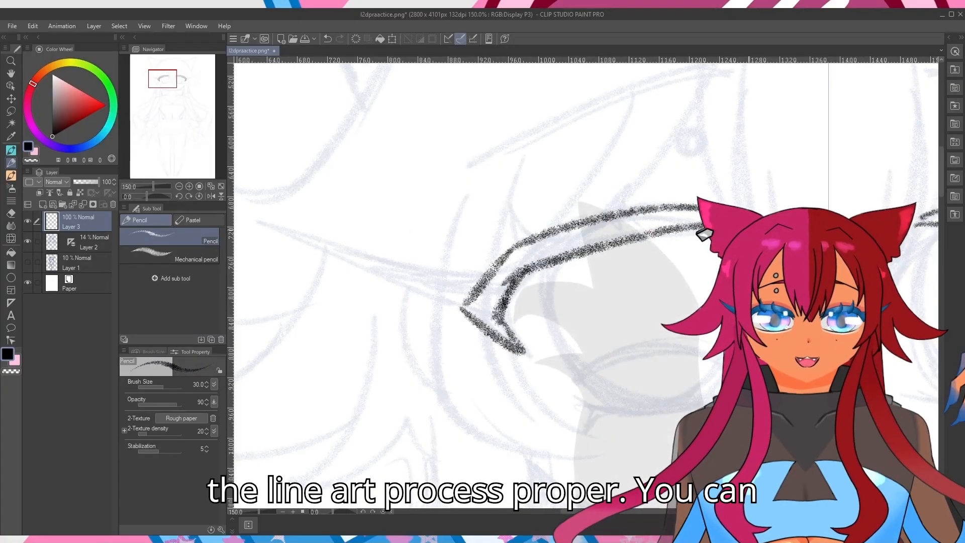
Draw the long pointed outer wing of the upper eyelash and two small lash spikes along its upper edge.
{"action": "mouse_move", "coordinate": [487, 273]}
{"action": "left_mouse_down"}
{"action": "mouse_move", "coordinate": [283, 238]}
{"action": "mouse_move", "coordinate": [488, 329]}
{"action": "mouse_move", "coordinate": [282, 238]}
{"action": "mouse_move", "coordinate": [482, 265]}
{"action": "mouse_move", "coordinate": [308, 239]}
{"action": "left_mouse_up"}
{"action": "left_click_drag", "start_coordinate": [515, 200], "coordinate": [533, 238]}
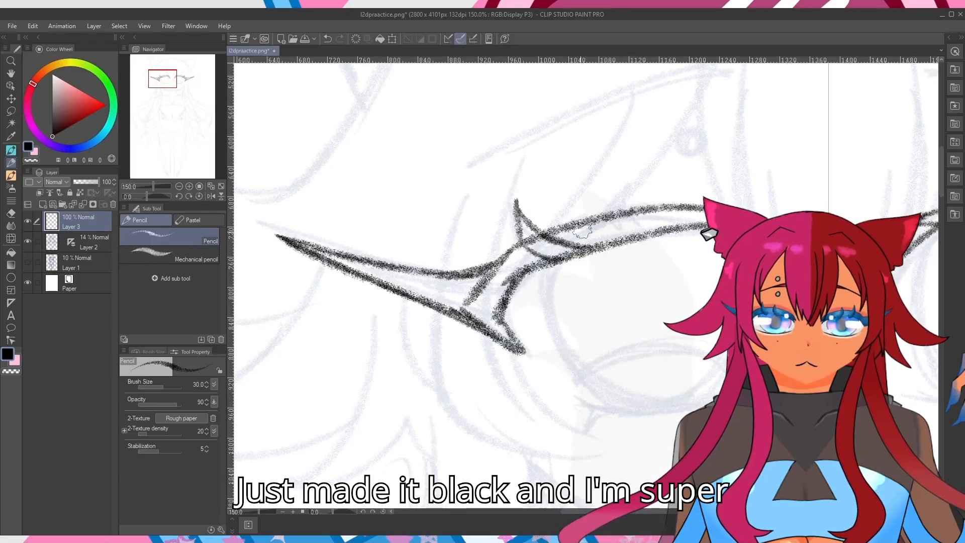
{"action": "mouse_move", "coordinate": [613, 190]}
{"action": "left_mouse_down"}
{"action": "mouse_move", "coordinate": [634, 224]}
{"action": "mouse_move", "coordinate": [626, 202]}
{"action": "left_mouse_up"}
Shade in the upper eyelash with dense black Pencil strokes across the outer corner, wing, spikes and lid band.
{"action": "left_click_drag", "start_coordinate": [513, 262], "coordinate": [483, 337]}
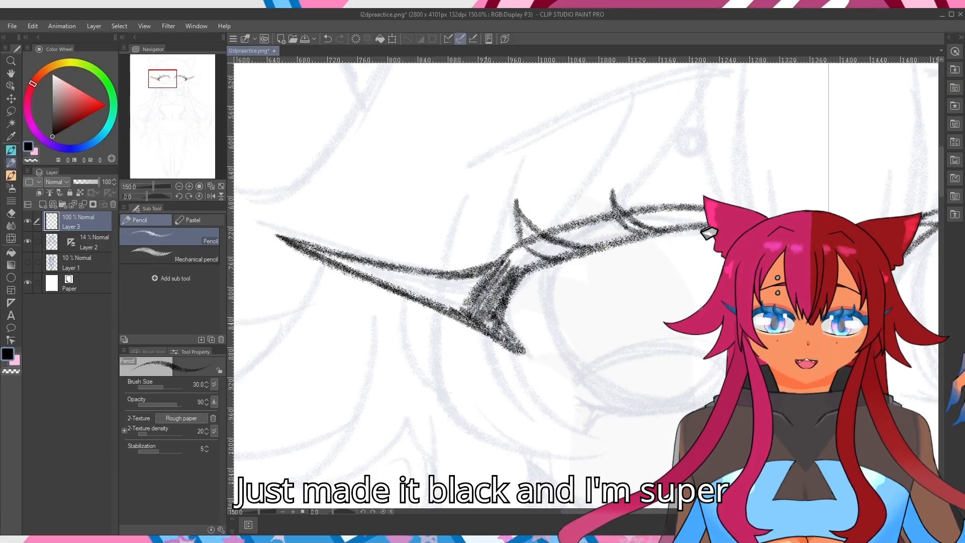
{"action": "mouse_move", "coordinate": [483, 272]}
{"action": "left_mouse_down"}
{"action": "mouse_move", "coordinate": [362, 267]}
{"action": "mouse_move", "coordinate": [449, 299]}
{"action": "mouse_move", "coordinate": [347, 266]}
{"action": "left_mouse_up"}
{"action": "left_click_drag", "start_coordinate": [352, 270], "coordinate": [470, 313]}
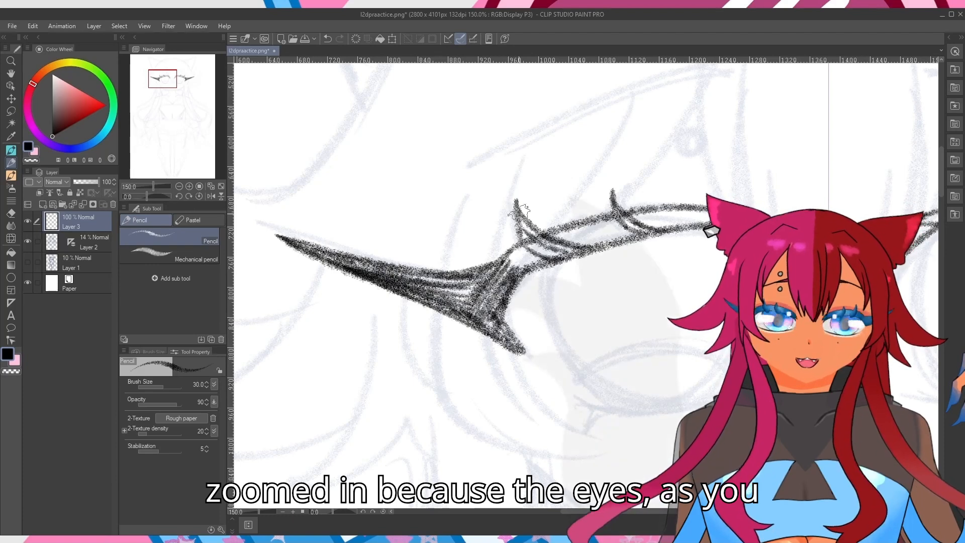
{"action": "left_click_drag", "start_coordinate": [518, 209], "coordinate": [551, 255]}
{"action": "left_click_drag", "start_coordinate": [523, 236], "coordinate": [558, 256]}
{"action": "mouse_move", "coordinate": [613, 199]}
{"action": "left_mouse_down"}
{"action": "mouse_move", "coordinate": [642, 229]}
{"action": "mouse_move", "coordinate": [629, 234]}
{"action": "left_mouse_up"}
{"action": "mouse_move", "coordinate": [624, 236]}
{"action": "left_mouse_down"}
{"action": "mouse_move", "coordinate": [595, 226]}
{"action": "mouse_move", "coordinate": [587, 231]}
{"action": "mouse_move", "coordinate": [595, 246]}
{"action": "left_mouse_up"}
{"action": "left_click_drag", "start_coordinate": [595, 246], "coordinate": [563, 238]}
{"action": "mouse_move", "coordinate": [544, 257]}
{"action": "left_mouse_down"}
{"action": "mouse_move", "coordinate": [519, 273]}
{"action": "mouse_move", "coordinate": [519, 262]}
{"action": "left_mouse_up"}
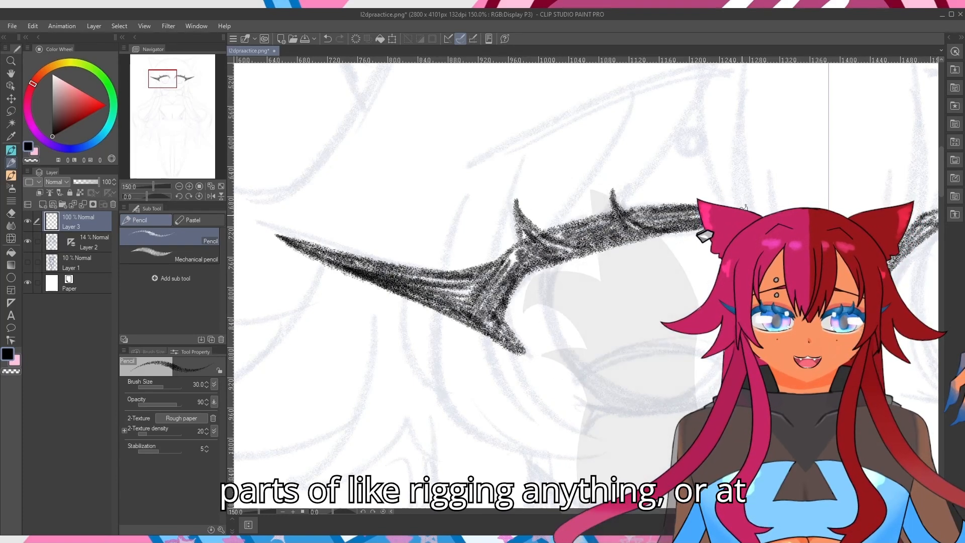
Add a new layer above the "top lash" layer and draw the lower lash line with a small outer flick.
{"action": "scroll", "coordinate": [701, 240], "scroll_direction": "down", "scroll_amount": 5}
{"action": "left_click_drag", "start_coordinate": [158, 82], "coordinate": [172, 77]}
{"action": "scroll", "coordinate": [172, 77], "scroll_direction": "up", "scroll_amount": 2}
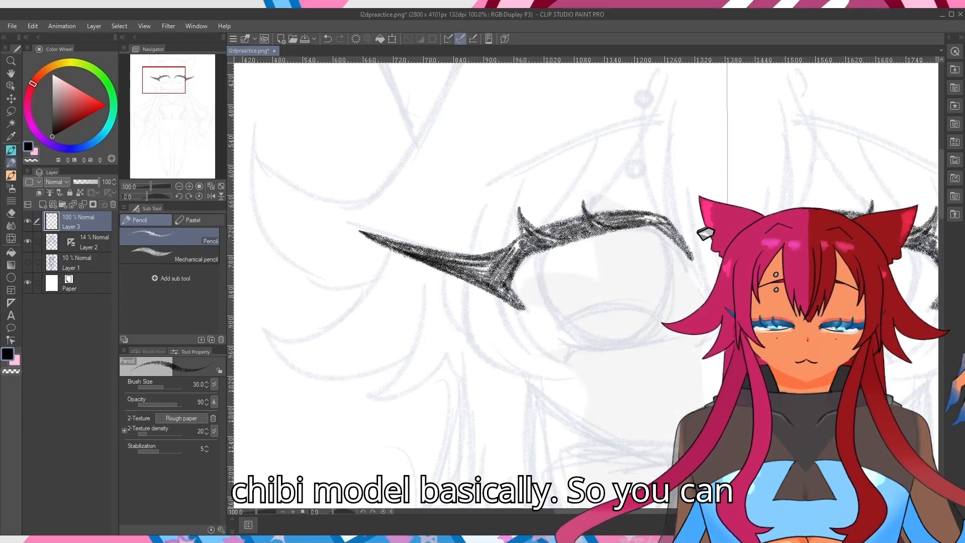
{"action": "left_click", "coordinate": [43, 204]}
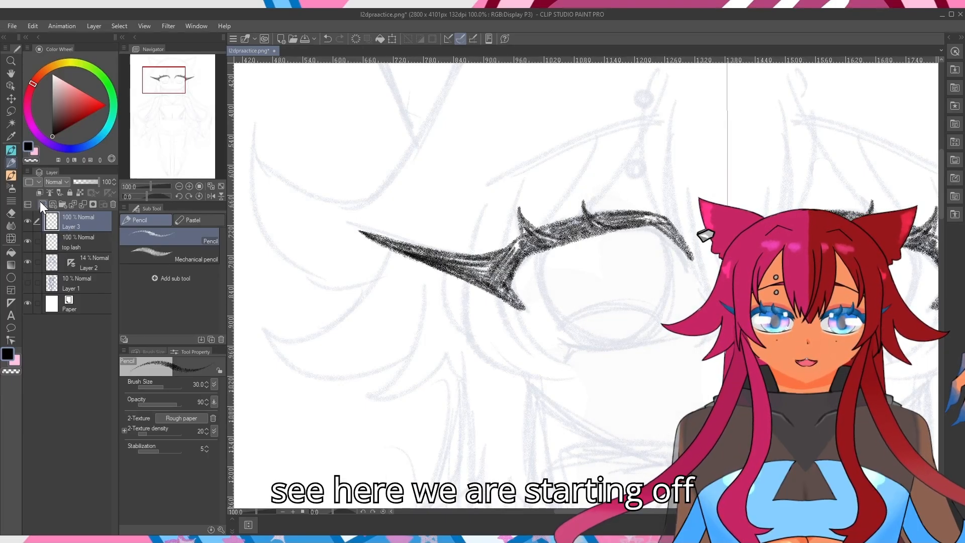
{"action": "mouse_move", "coordinate": [663, 342]}
{"action": "left_mouse_down"}
{"action": "mouse_move", "coordinate": [556, 340]}
{"action": "mouse_move", "coordinate": [540, 363]}
{"action": "mouse_move", "coordinate": [578, 342]}
{"action": "left_mouse_up"}
{"action": "key", "text": "ctrl+z"}
{"action": "key", "text": "e"}
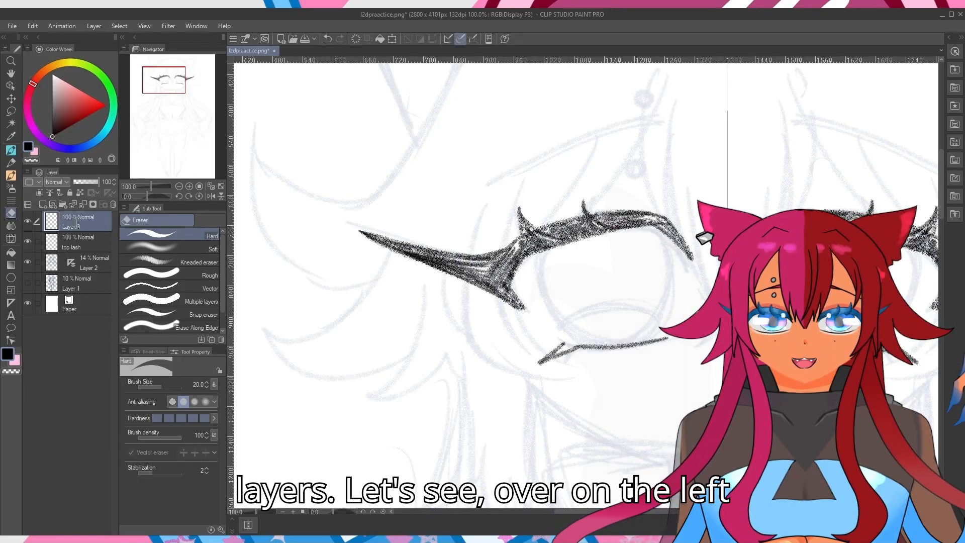
Name the lower lash layer "bot lash" and add a new layer above it named "eyeball".
{"action": "left_click", "coordinate": [42, 205]}
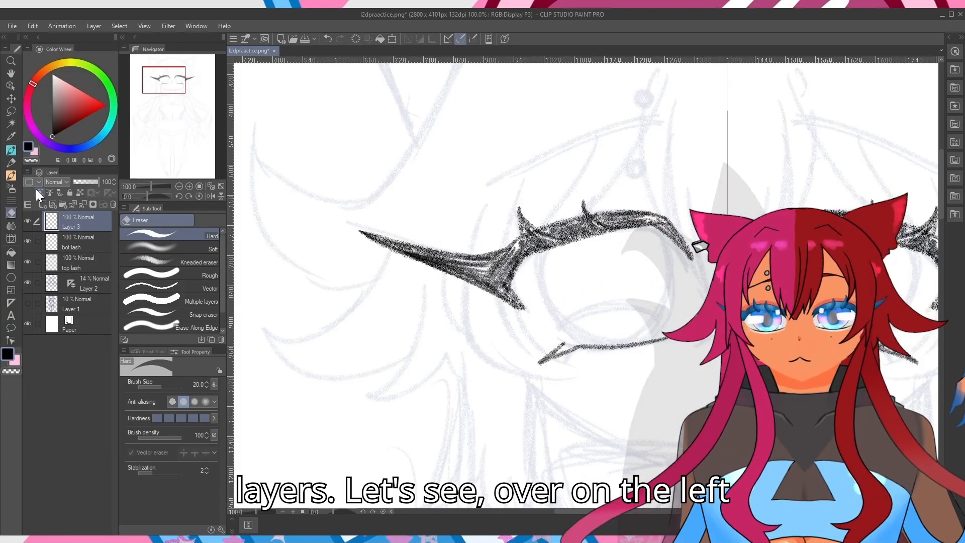
{"action": "double_click", "coordinate": [68, 226]}
{"action": "type", "text": "eyeball"}
{"action": "key", "text": "Return"}
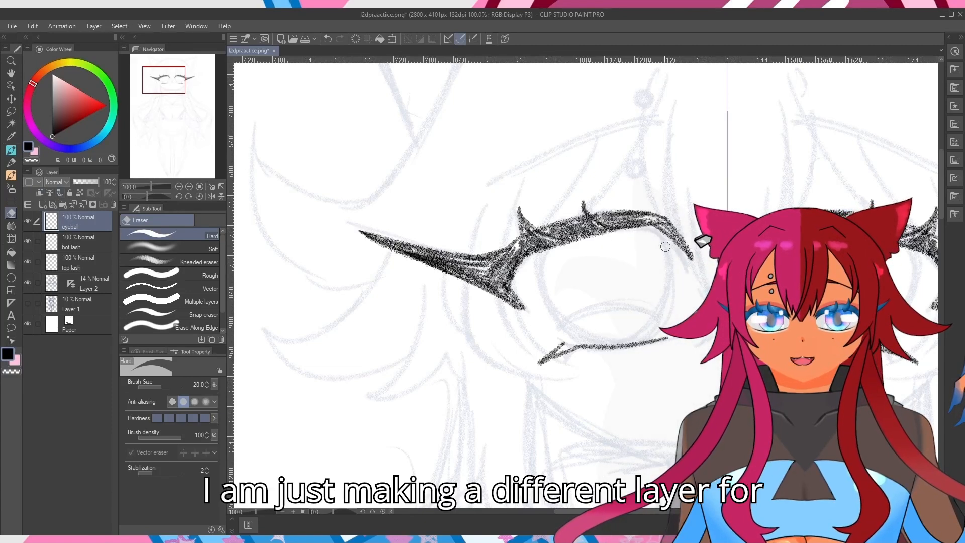
Draw the rounded iris outline between the upper and lower lashes with the Pencil and check it by toggling the eyeball layer.
{"action": "left_click", "coordinate": [11, 162]}
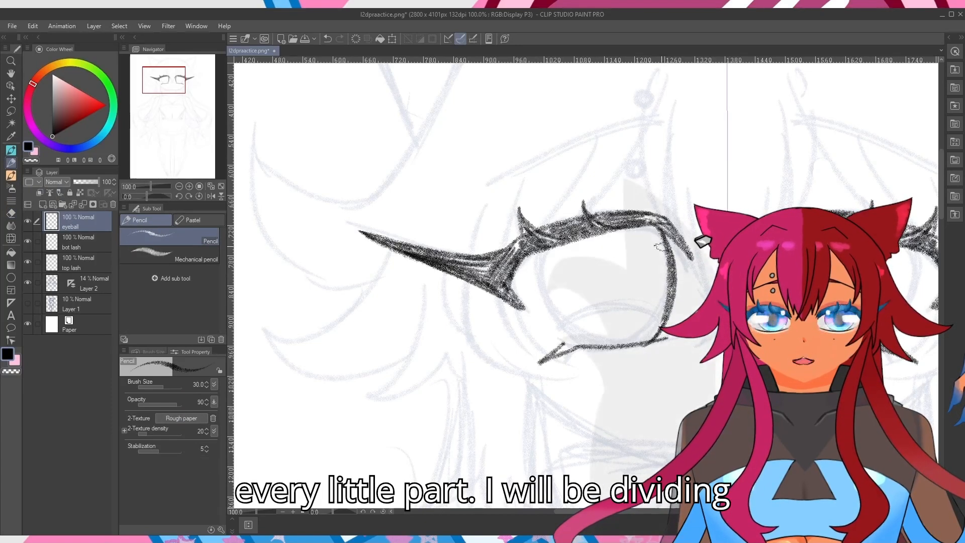
{"action": "mouse_move", "coordinate": [652, 217]}
{"action": "left_mouse_down"}
{"action": "mouse_move", "coordinate": [654, 328]}
{"action": "mouse_move", "coordinate": [587, 337]}
{"action": "mouse_move", "coordinate": [547, 249]}
{"action": "mouse_move", "coordinate": [559, 320]}
{"action": "left_mouse_up"}
{"action": "left_click_drag", "start_coordinate": [550, 275], "coordinate": [549, 261]}
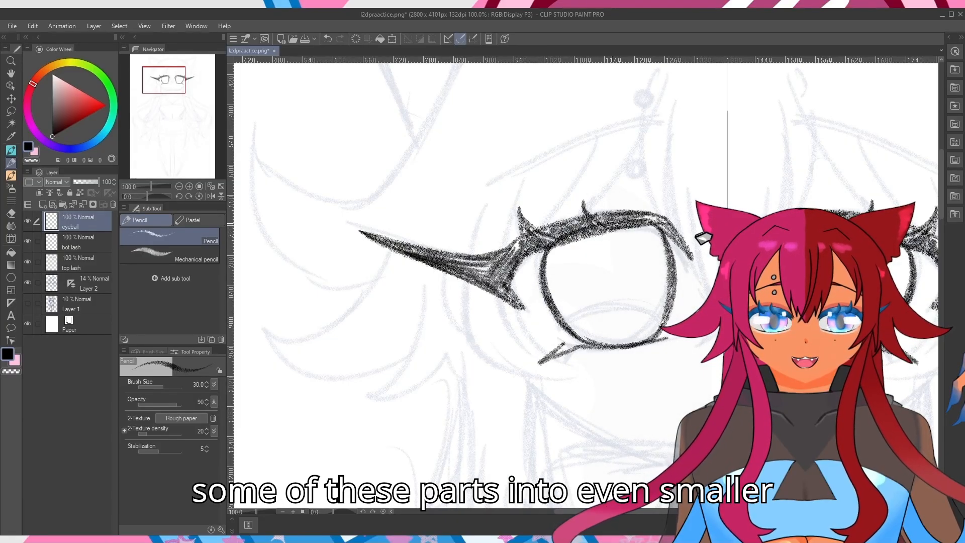
{"action": "left_click_drag", "start_coordinate": [612, 230], "coordinate": [652, 226]}
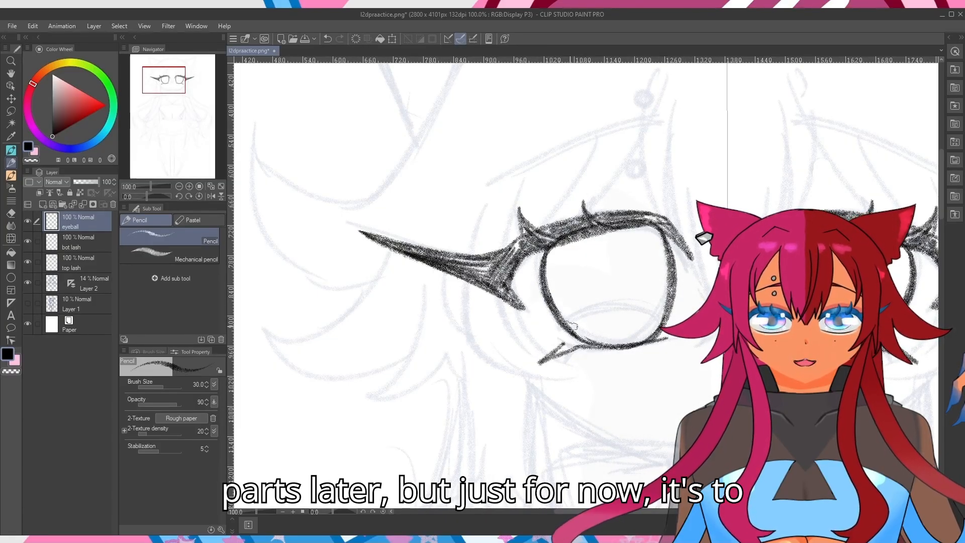
{"action": "scroll", "coordinate": [574, 236], "scroll_direction": "down", "scroll_amount": 2}
{"action": "scroll", "coordinate": [572, 238], "scroll_direction": "up", "scroll_amount": 1}
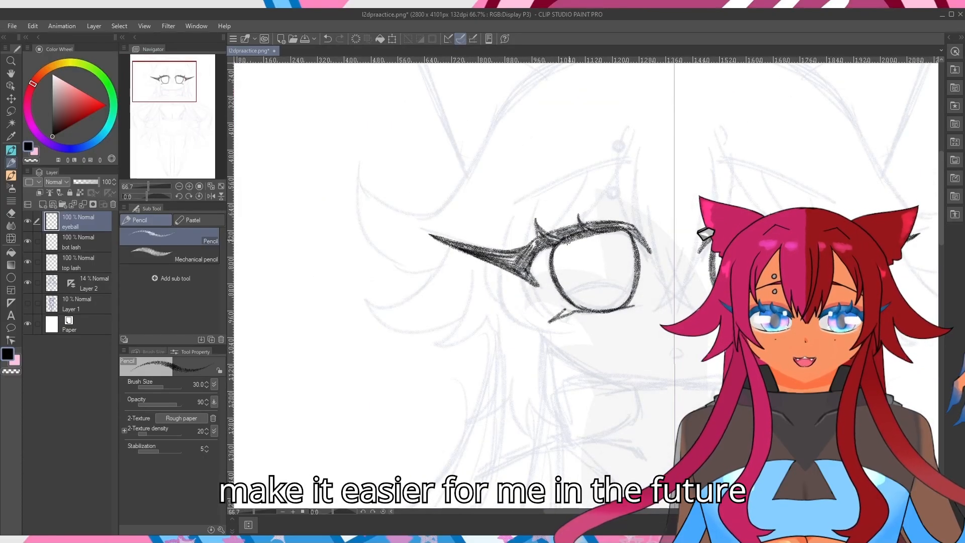
{"action": "scroll", "coordinate": [568, 240], "scroll_direction": "up", "scroll_amount": 2}
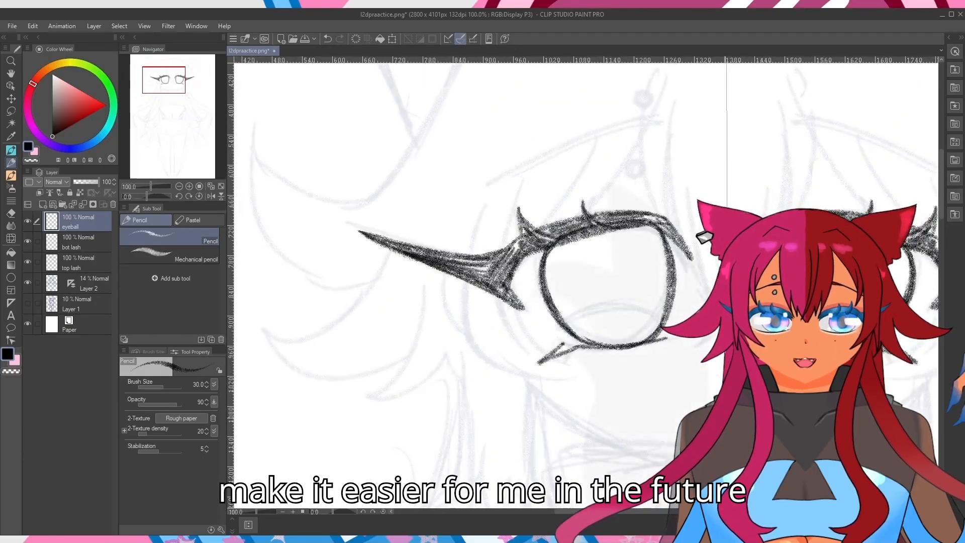
{"action": "left_click", "coordinate": [29, 224]}
{"action": "left_click", "coordinate": [29, 225]}
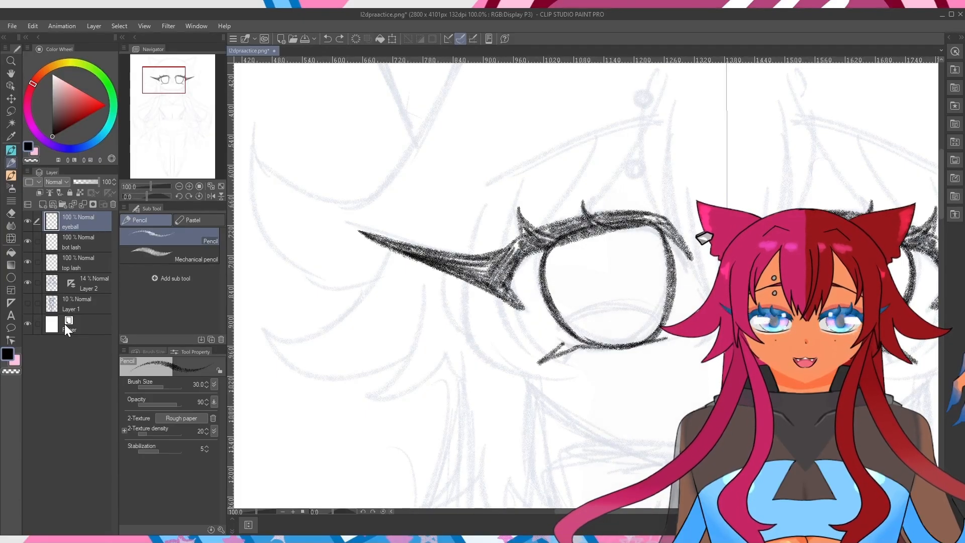
Add a new layer named "brow" and draw the thin, tapered eyebrow outline above the eye.
{"action": "left_click", "coordinate": [43, 203]}
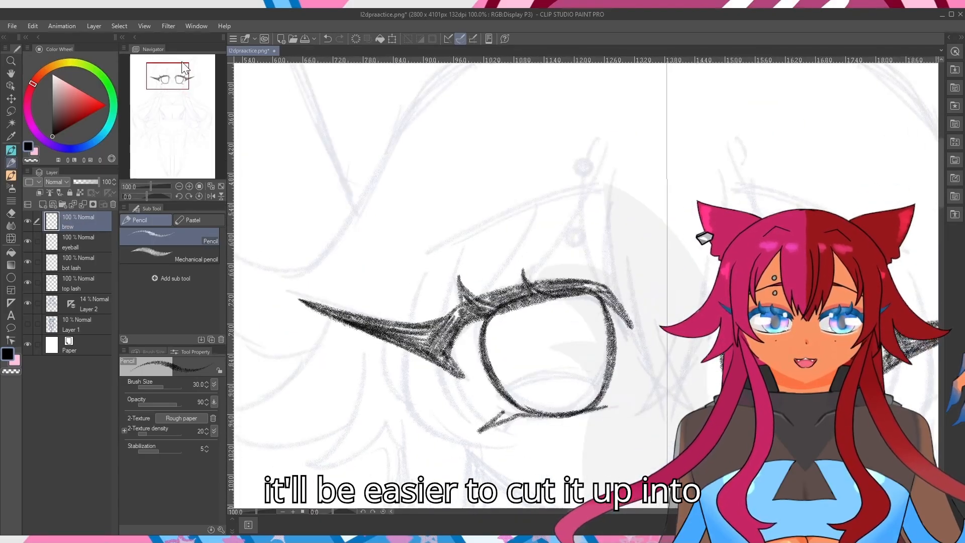
{"action": "mouse_move", "coordinate": [599, 187]}
{"action": "left_mouse_down"}
{"action": "mouse_move", "coordinate": [425, 245]}
{"action": "mouse_move", "coordinate": [442, 248]}
{"action": "mouse_move", "coordinate": [415, 241]}
{"action": "left_mouse_up"}
{"action": "key", "text": "ctrl+z"}
{"action": "key", "text": "ctrl+z"}
{"action": "left_click_drag", "start_coordinate": [601, 188], "coordinate": [504, 215]}
{"action": "left_click_drag", "start_coordinate": [405, 249], "coordinate": [610, 185]}
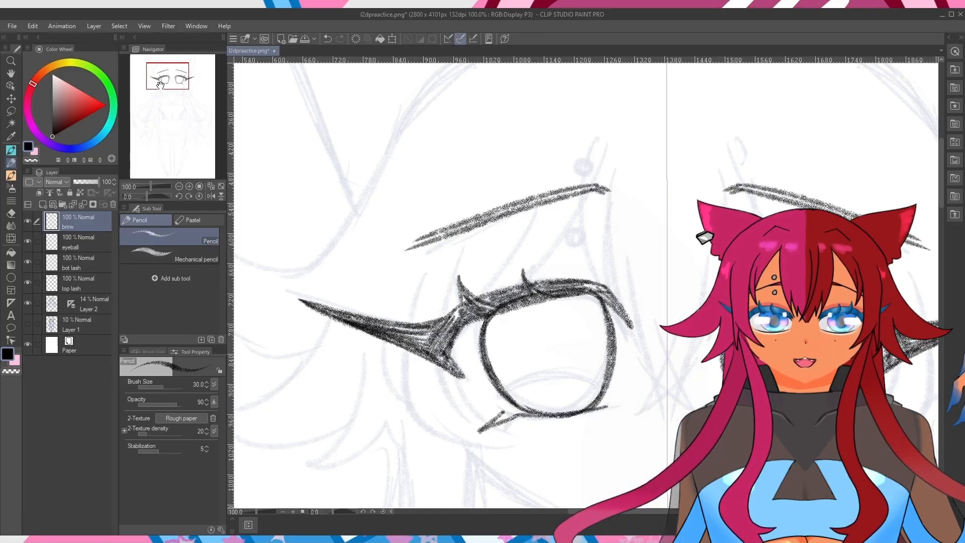
Add a layer named "face" directly above Layer 2 and draw the curved jawline from the cheek to the chin.
{"action": "left_click_drag", "start_coordinate": [160, 85], "coordinate": [162, 91]}
{"action": "left_click", "coordinate": [85, 301]}
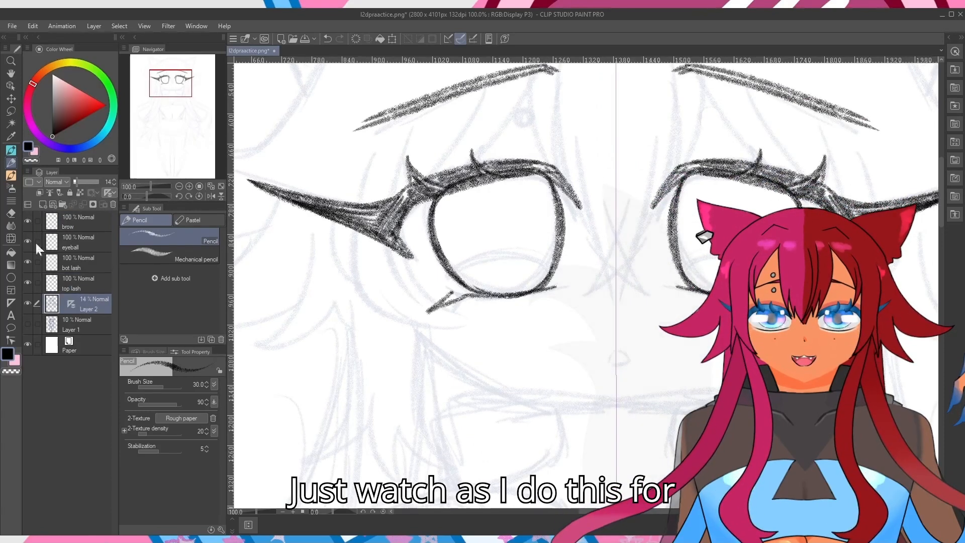
{"action": "key", "text": "ctrl+shift+n"}
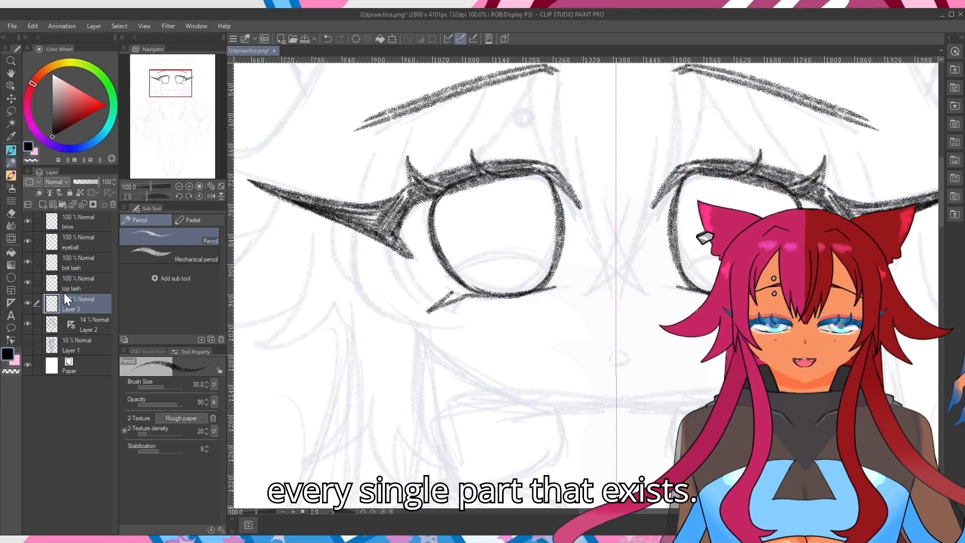
{"action": "mouse_move", "coordinate": [397, 306]}
{"action": "left_mouse_down"}
{"action": "mouse_move", "coordinate": [445, 354]}
{"action": "mouse_move", "coordinate": [418, 342]}
{"action": "mouse_move", "coordinate": [617, 406]}
{"action": "left_mouse_up"}
{"action": "key", "text": "ctrl+z"}
{"action": "scroll", "coordinate": [426, 346], "scroll_direction": "down", "scroll_amount": 2}
{"action": "left_click_drag", "start_coordinate": [176, 83], "coordinate": [169, 88]}
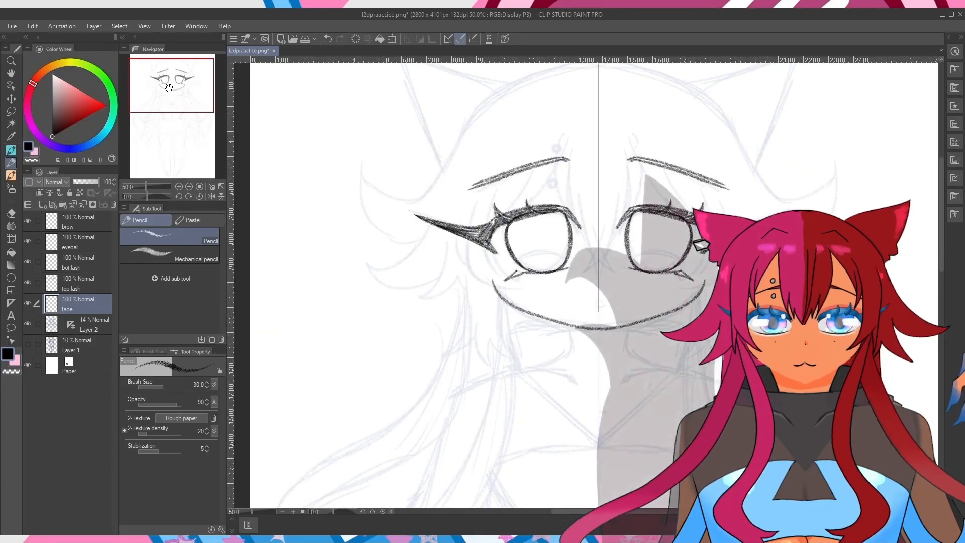
Add a new layer named "bangs" at the top of the layer stack.
{"action": "mouse_move", "coordinate": [169, 97]}
{"action": "left_mouse_down"}
{"action": "mouse_move", "coordinate": [177, 145]}
{"action": "mouse_move", "coordinate": [181, 87]}
{"action": "left_mouse_up"}
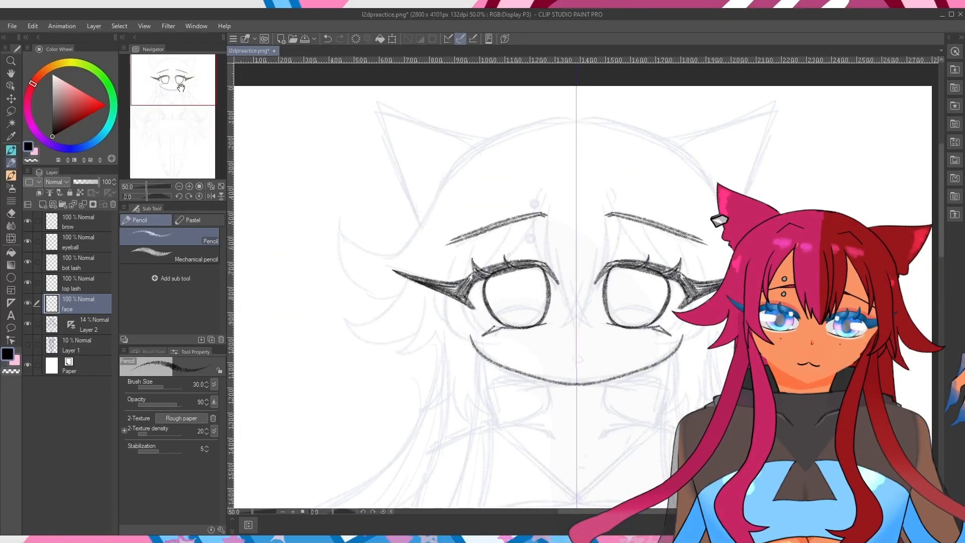
{"action": "left_click", "coordinate": [51, 204]}
{"action": "double_click", "coordinate": [57, 217]}
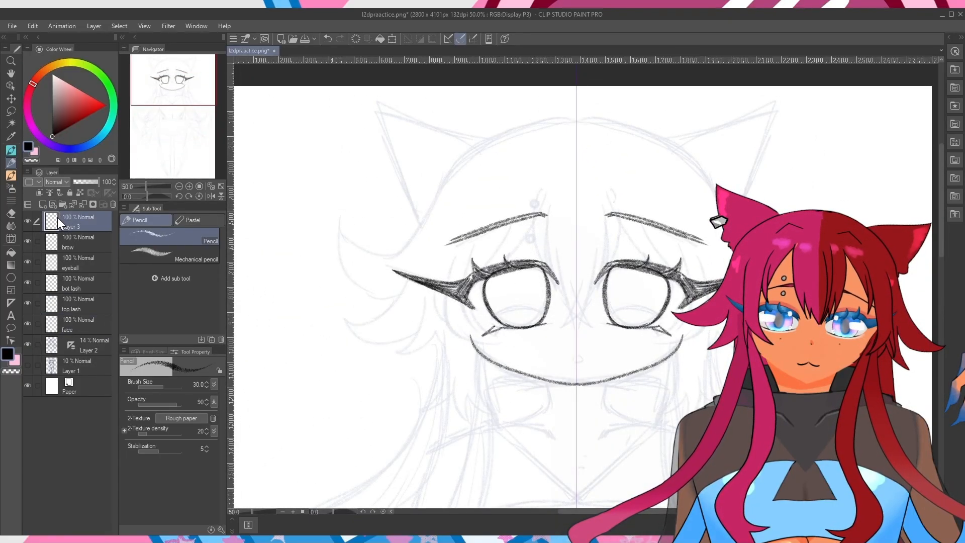
{"action": "type", "text": "bangs"}
{"action": "key", "text": "Return"}
Draw the central bangs strand, running from the forehead down to a point between the eyes.
{"action": "left_click_drag", "start_coordinate": [544, 188], "coordinate": [535, 266]}
{"action": "mouse_move", "coordinate": [535, 271]}
{"action": "left_mouse_down"}
{"action": "mouse_move", "coordinate": [545, 236]}
{"action": "mouse_move", "coordinate": [572, 322]}
{"action": "left_mouse_up"}
{"action": "left_click_drag", "start_coordinate": [561, 280], "coordinate": [578, 329]}
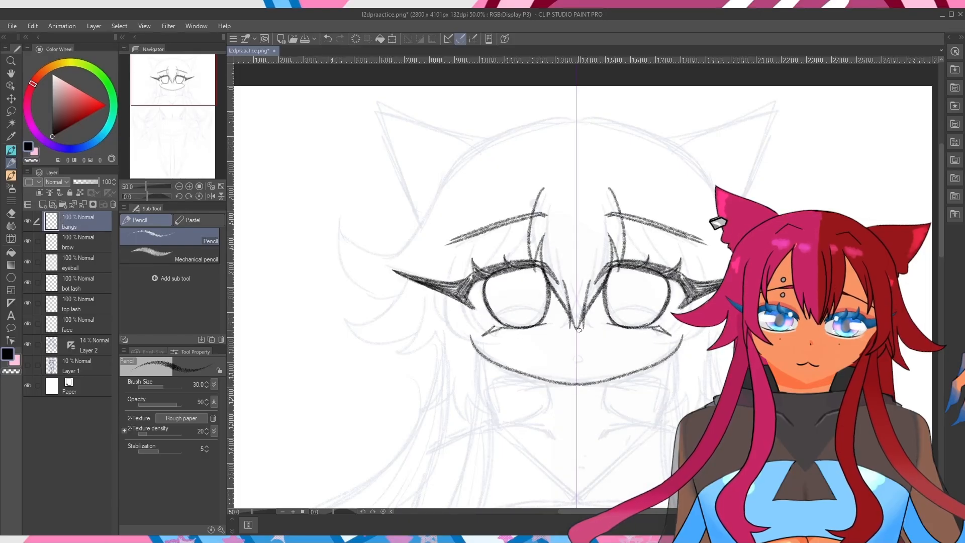
Draw the side bangs strands from the forehead across the brow and around the outer eye to the cheek.
{"action": "left_click_drag", "start_coordinate": [542, 194], "coordinate": [505, 258]}
{"action": "mouse_move", "coordinate": [502, 227]}
{"action": "left_mouse_down"}
{"action": "mouse_move", "coordinate": [474, 268]}
{"action": "mouse_move", "coordinate": [502, 339]}
{"action": "left_mouse_up"}
{"action": "left_click_drag", "start_coordinate": [448, 260], "coordinate": [504, 345]}
{"action": "key", "text": "ctrl+z"}
{"action": "key", "text": "ctrl+z"}
{"action": "left_click_drag", "start_coordinate": [447, 270], "coordinate": [502, 344]}
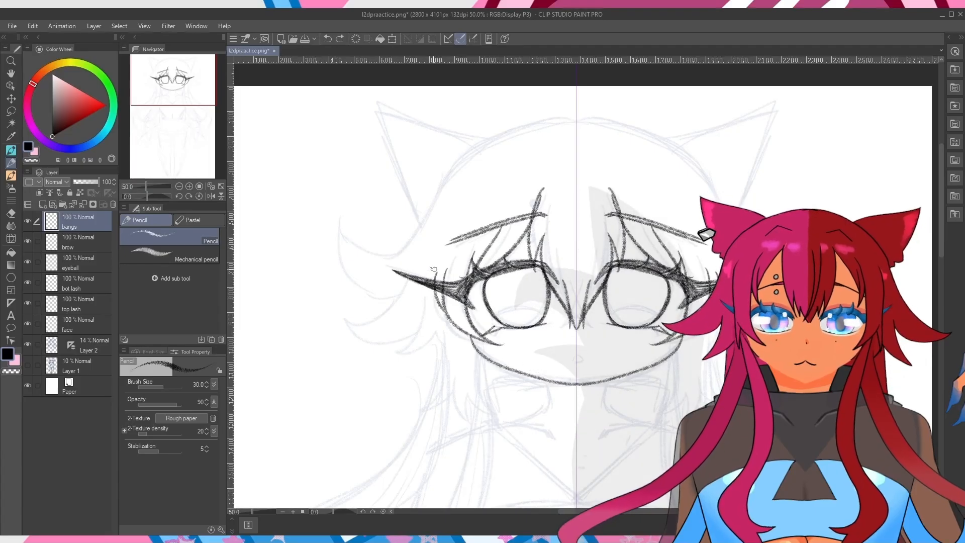
Draw a single curved hair line on the forehead above the eyebrow, undoing the extra strokes.
{"action": "mouse_move", "coordinate": [527, 160]}
{"action": "left_mouse_down"}
{"action": "mouse_move", "coordinate": [477, 198]}
{"action": "mouse_move", "coordinate": [490, 171]}
{"action": "mouse_move", "coordinate": [455, 220]}
{"action": "left_mouse_up"}
{"action": "key", "text": "ctrl+z"}
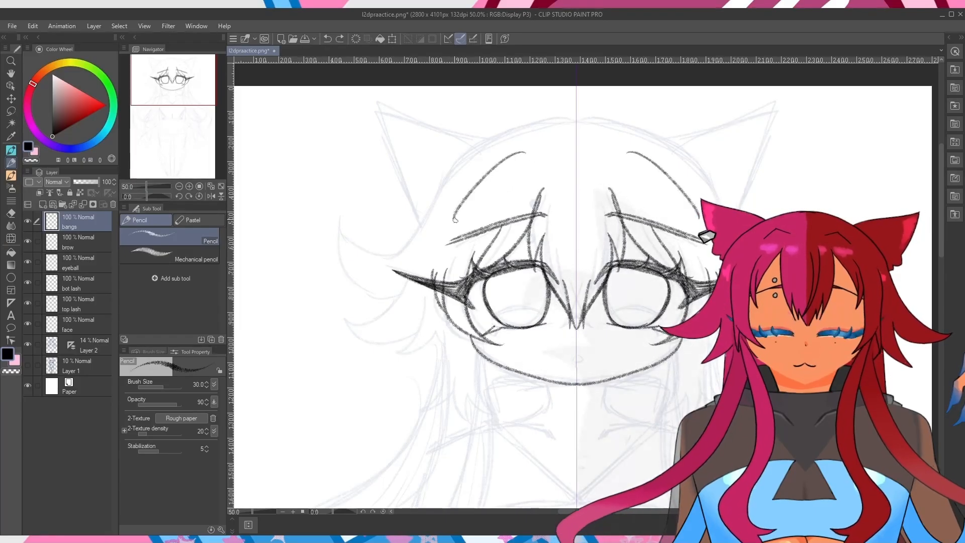
{"action": "key", "text": "ctrl+z"}
{"action": "left_click_drag", "start_coordinate": [526, 157], "coordinate": [492, 179]}
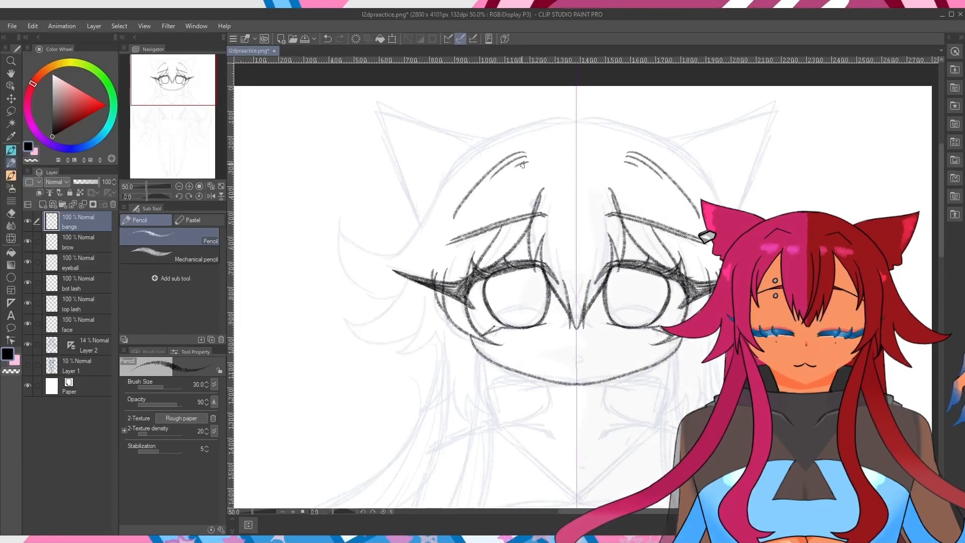
{"action": "key", "text": "ctrl+z"}
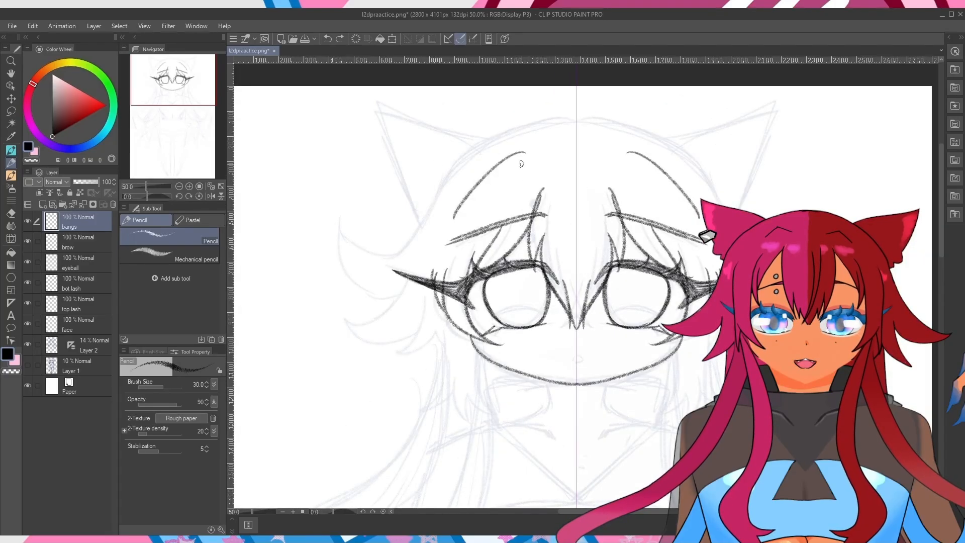
{"action": "scroll", "coordinate": [522, 164], "scroll_direction": "down", "scroll_amount": 1}
{"action": "scroll", "coordinate": [522, 164], "scroll_direction": "up", "scroll_amount": 1}
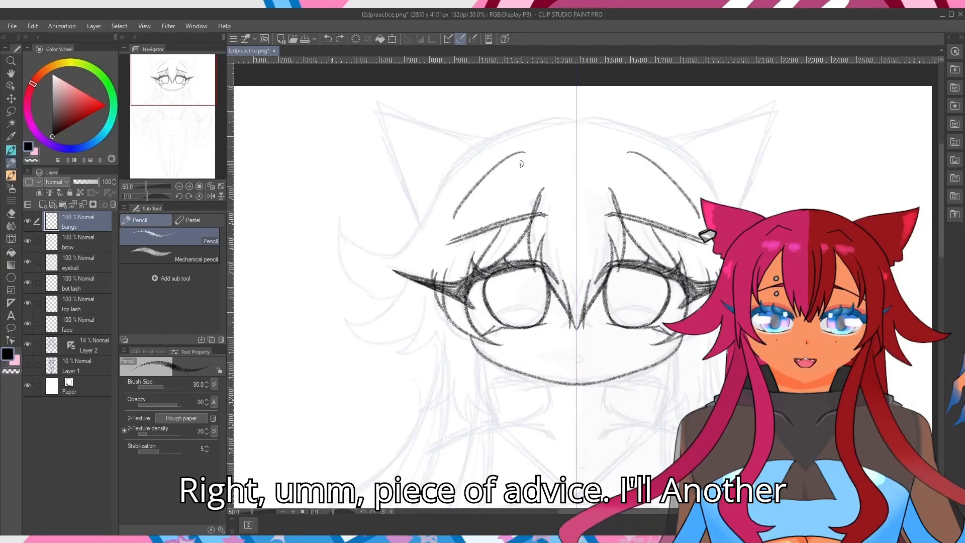
{"action": "left_click", "coordinate": [11, 213]}
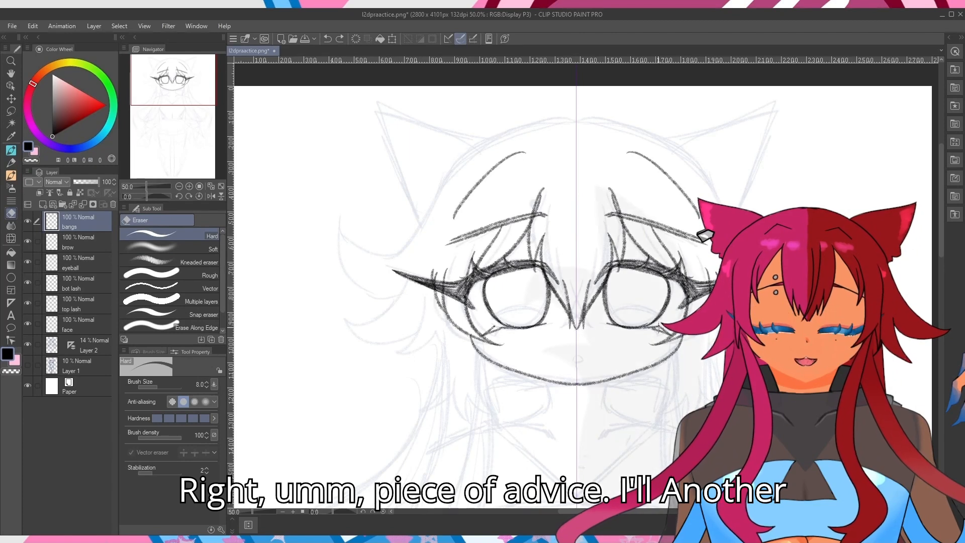
{"action": "left_click", "coordinate": [71, 283]}
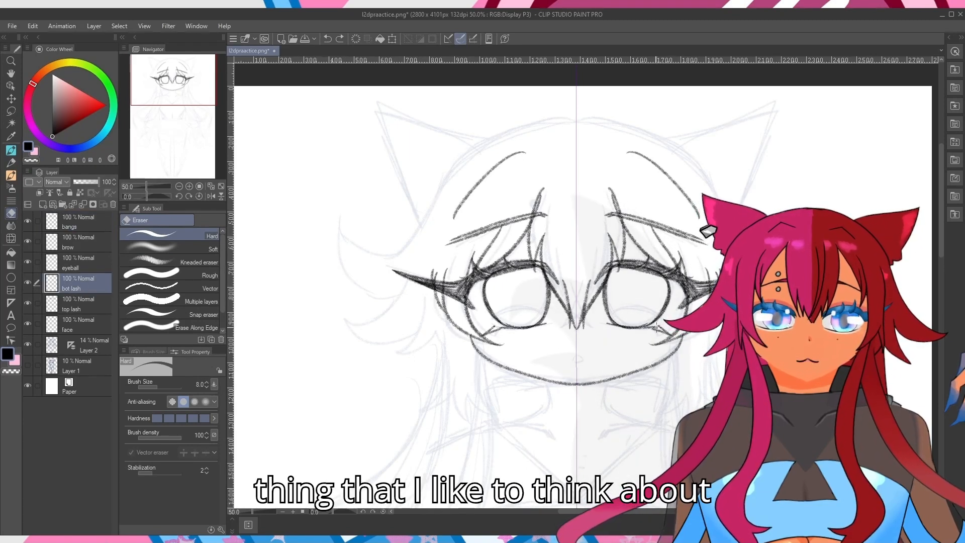
{"action": "left_click", "coordinate": [89, 221]}
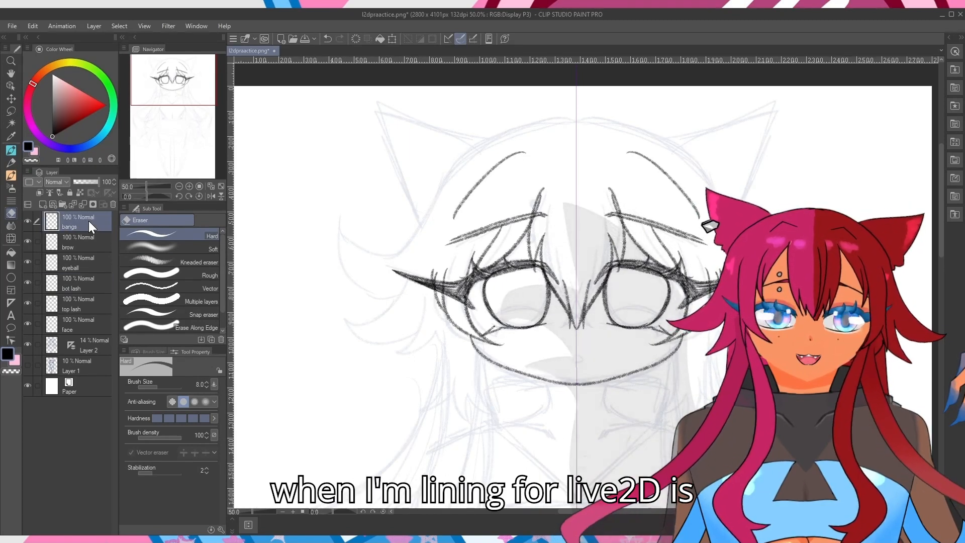
Add a new layer named "sides" and pencil the spiky side hair tufts hanging beside the cheeks and below the jaw.
{"action": "left_click", "coordinate": [42, 204]}
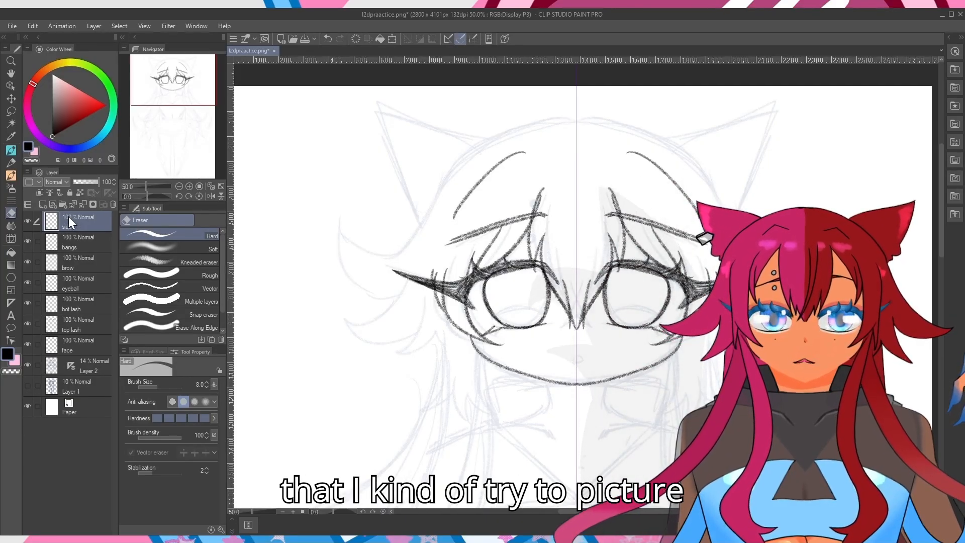
{"action": "left_click_drag", "start_coordinate": [173, 79], "coordinate": [176, 93]}
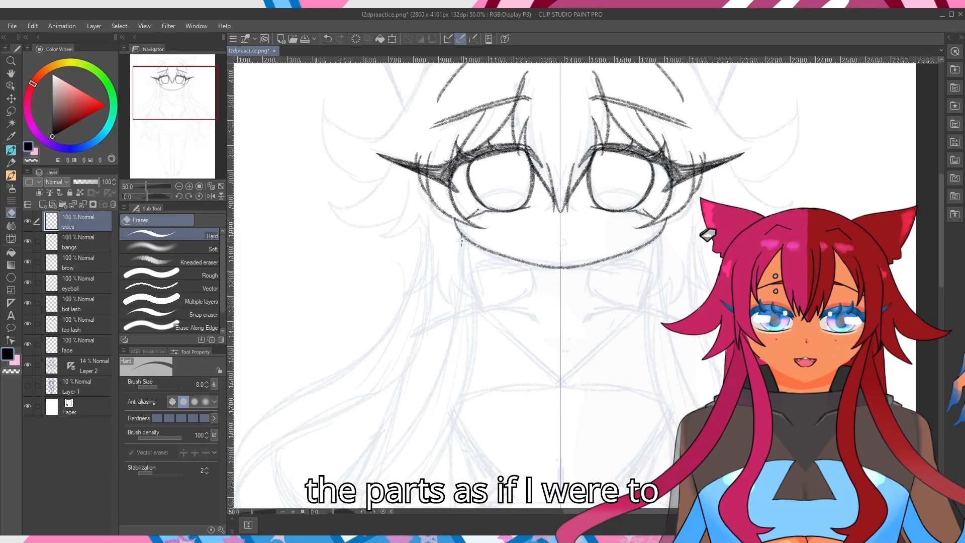
{"action": "left_click", "coordinate": [11, 163]}
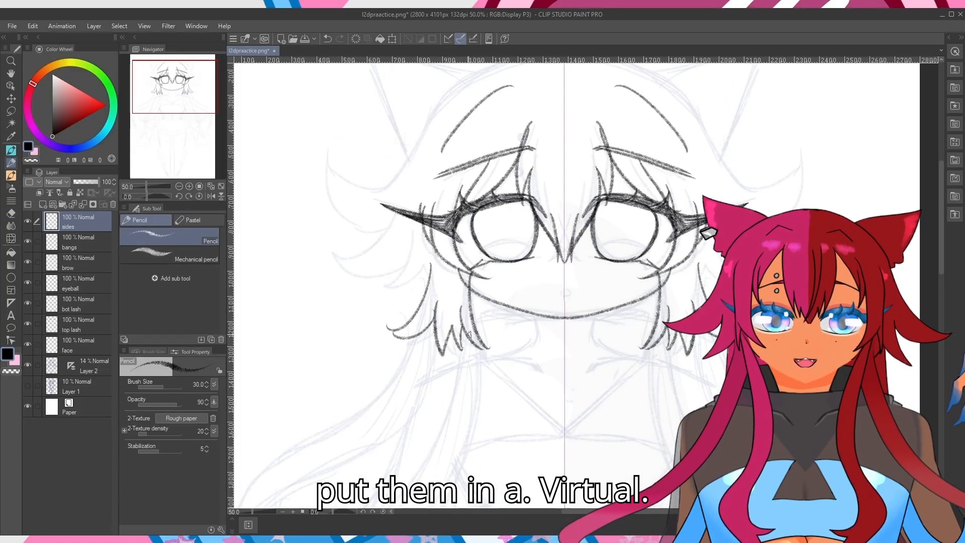
{"action": "scroll", "coordinate": [392, 168], "scroll_direction": "down", "scroll_amount": 1}
{"action": "scroll", "coordinate": [392, 167], "scroll_direction": "up", "scroll_amount": 1}
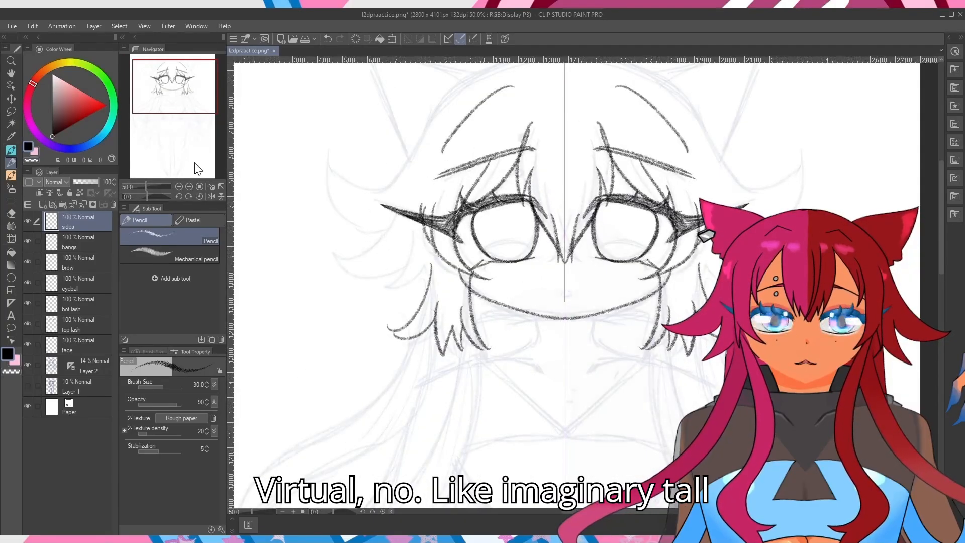
Add a new layer named "top hair" and draw the crown outline flowing into the flared hair tufts beside the eyes.
{"action": "left_click_drag", "start_coordinate": [175, 84], "coordinate": [179, 82]}
{"action": "left_click", "coordinate": [44, 205]}
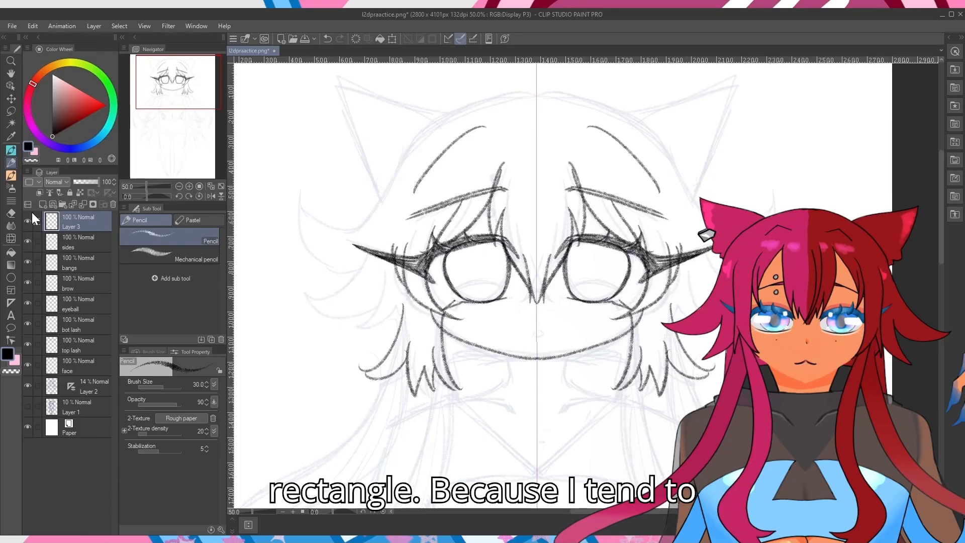
{"action": "type", "text": "top hair"}
{"action": "key", "text": "Return"}
{"action": "mouse_move", "coordinate": [532, 95]}
{"action": "left_mouse_down"}
{"action": "mouse_move", "coordinate": [302, 211]}
{"action": "mouse_move", "coordinate": [360, 269]}
{"action": "left_mouse_up"}
{"action": "mouse_move", "coordinate": [297, 277]}
{"action": "left_mouse_down"}
{"action": "mouse_move", "coordinate": [372, 317]}
{"action": "mouse_move", "coordinate": [403, 318]}
{"action": "left_mouse_up"}
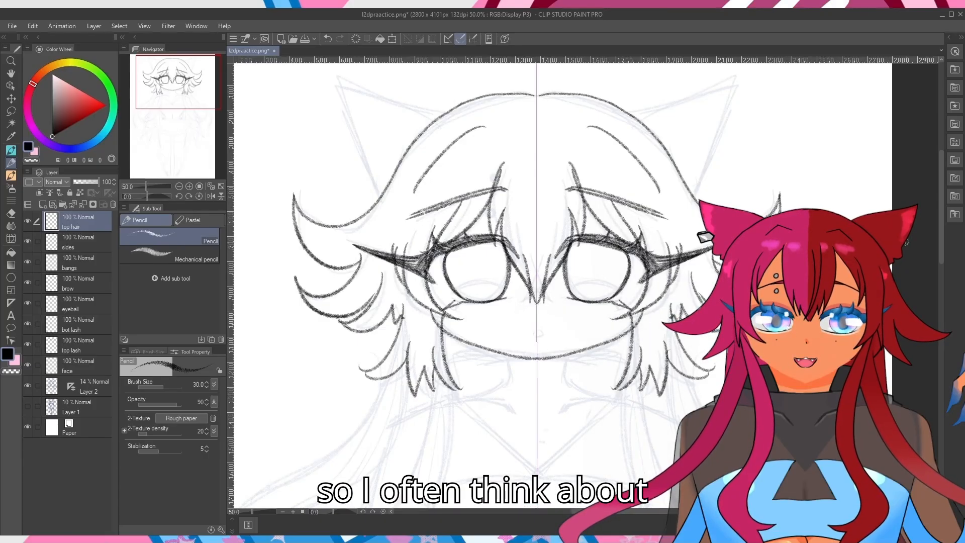
Add a new layer named "ears" and draw the pointed cat ears with their inner edge lines on the head.
{"action": "left_click", "coordinate": [41, 201]}
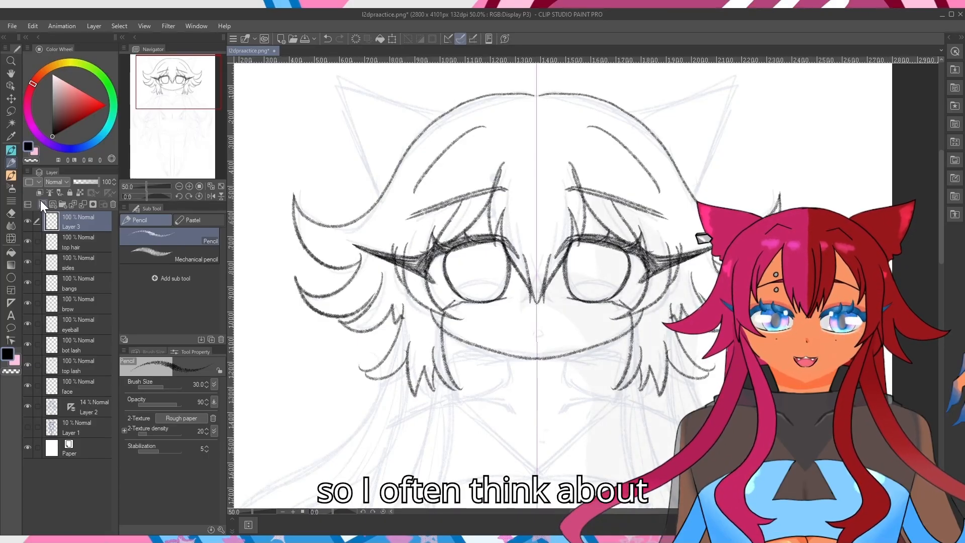
{"action": "double_click", "coordinate": [73, 227]}
{"action": "type", "text": "ears"}
{"action": "key", "text": "Return"}
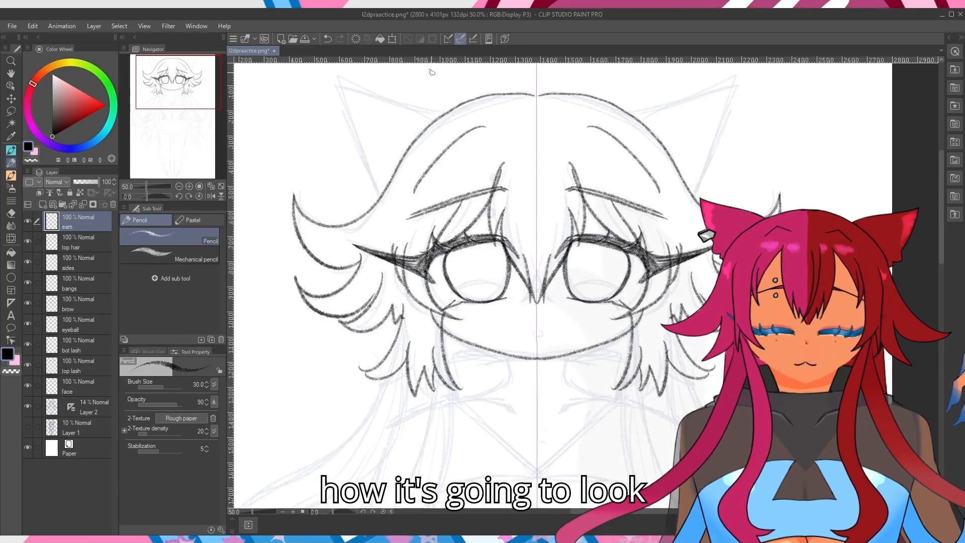
{"action": "mouse_move", "coordinate": [443, 115]}
{"action": "left_mouse_down"}
{"action": "mouse_move", "coordinate": [314, 82]}
{"action": "mouse_move", "coordinate": [384, 189]}
{"action": "left_mouse_up"}
{"action": "left_click_drag", "start_coordinate": [323, 94], "coordinate": [392, 171]}
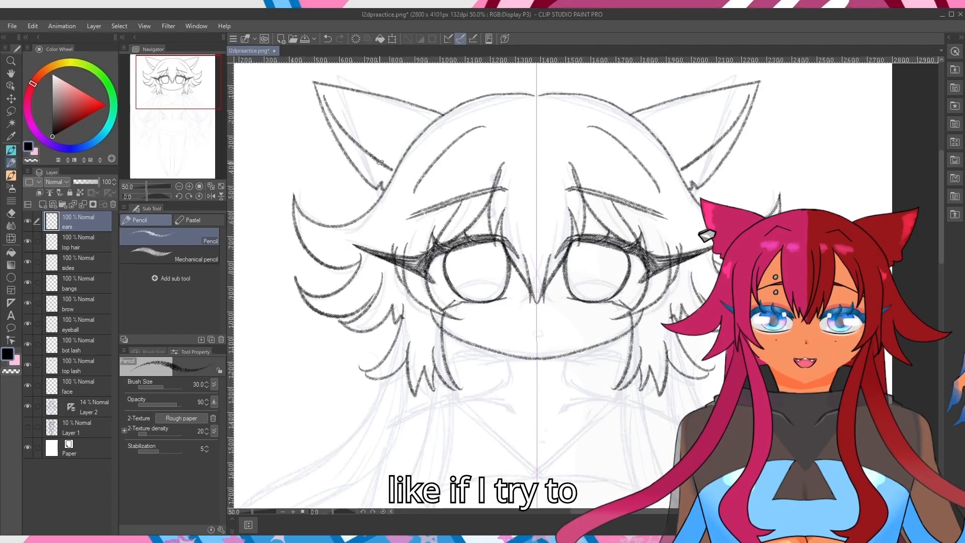
Add a new layer named "front longs" and draw the long front strands sweeping down and curling outward, undoing rough strokes.
{"action": "scroll", "coordinate": [376, 151], "scroll_direction": "down", "scroll_amount": 1}
{"action": "scroll", "coordinate": [373, 142], "scroll_direction": "down", "scroll_amount": 1}
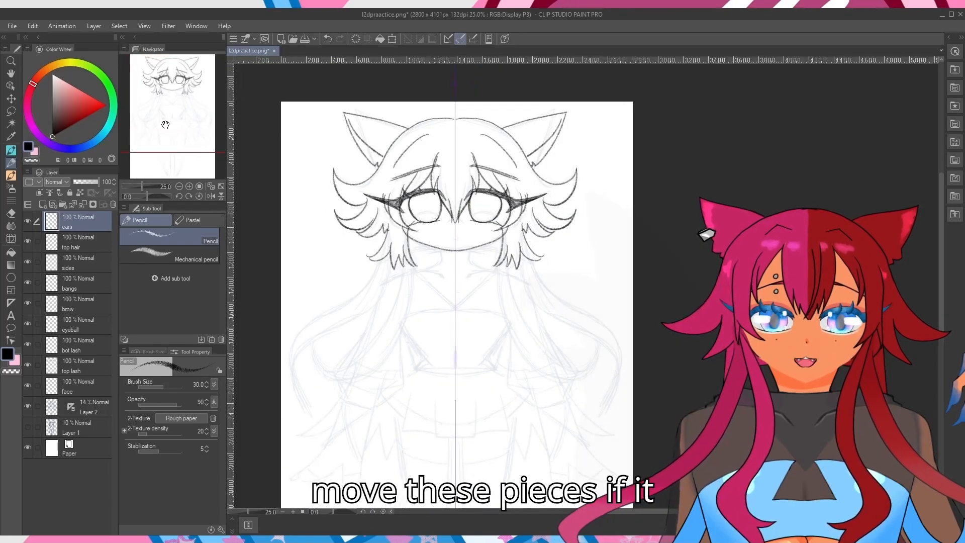
{"action": "left_click_drag", "start_coordinate": [166, 124], "coordinate": [166, 132]}
{"action": "left_click", "coordinate": [43, 204]}
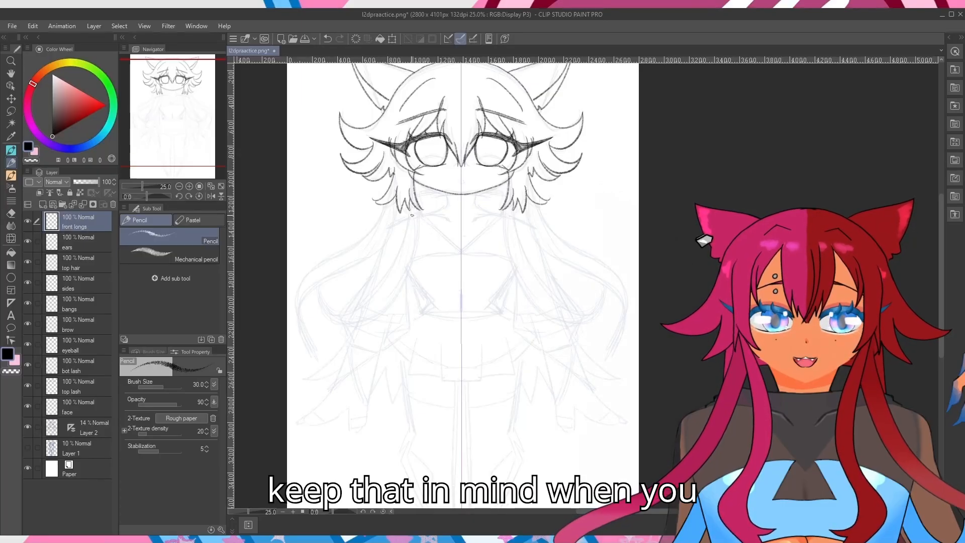
{"action": "mouse_move", "coordinate": [410, 217]}
{"action": "left_mouse_down"}
{"action": "mouse_move", "coordinate": [355, 304]}
{"action": "mouse_move", "coordinate": [317, 290]}
{"action": "left_mouse_up"}
{"action": "key", "text": "ctrl+z"}
{"action": "left_click_drag", "start_coordinate": [418, 213], "coordinate": [318, 291]}
{"action": "key", "text": "ctrl+z"}
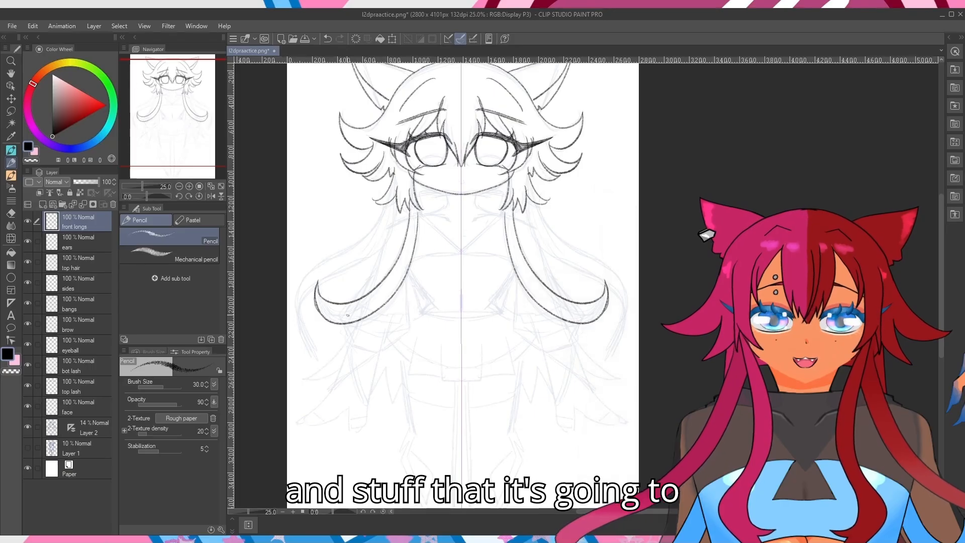
Draw the straighter tapered front strands hanging down to the waist inside the curled ones, redoing the first attempt.
{"action": "left_click_drag", "start_coordinate": [417, 234], "coordinate": [408, 339]}
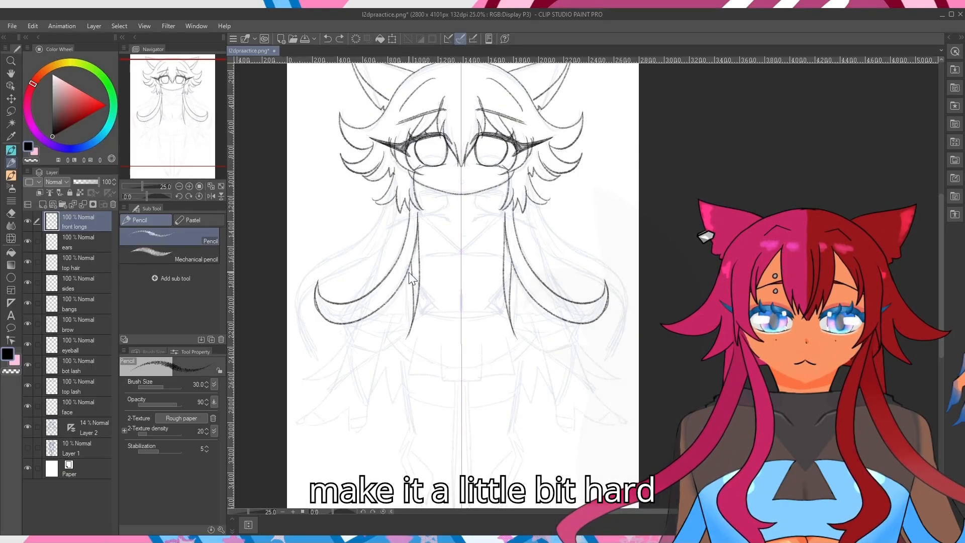
{"action": "key", "text": "ctrl+z"}
{"action": "left_click_drag", "start_coordinate": [419, 225], "coordinate": [406, 343]}
{"action": "left_click_drag", "start_coordinate": [414, 253], "coordinate": [405, 346]}
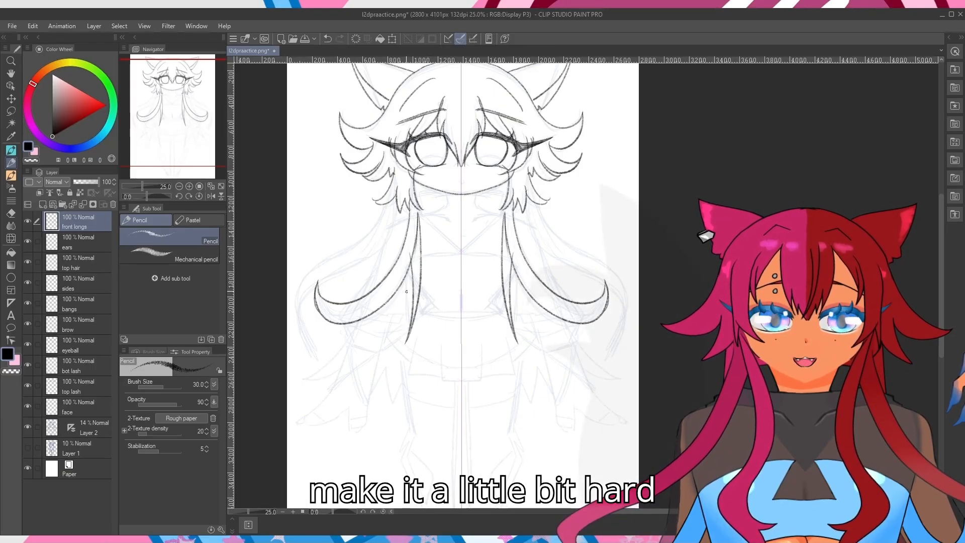
Add a new layer named "back longs" at the top of the layer stack.
{"action": "left_click", "coordinate": [43, 204]}
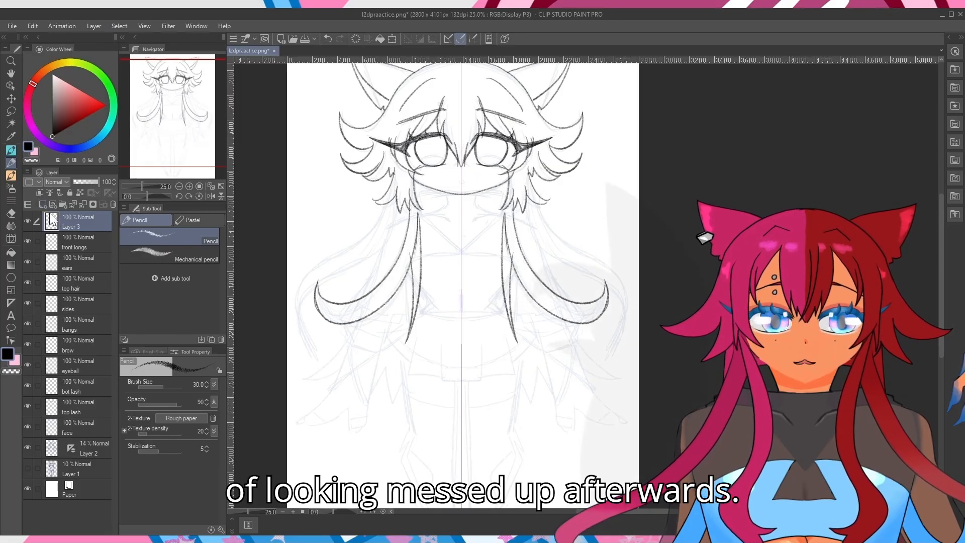
{"action": "double_click", "coordinate": [71, 227]}
{"action": "type", "text": "back longs"}
{"action": "key", "text": "Return"}
Draw the long back strands sweeping outward behind the front curls and tapering down at hip level, undoing unsatisfactory strokes.
{"action": "key", "text": "ctrl+z"}
{"action": "left_click_drag", "start_coordinate": [388, 177], "coordinate": [324, 374]}
{"action": "key", "text": "ctrl+z"}
{"action": "left_click_drag", "start_coordinate": [397, 199], "coordinate": [317, 352]}
{"action": "left_click_drag", "start_coordinate": [301, 318], "coordinate": [316, 357]}
{"action": "key", "text": "ctrl+z"}
{"action": "mouse_move", "coordinate": [397, 205]}
{"action": "left_mouse_down"}
{"action": "mouse_move", "coordinate": [314, 345]}
{"action": "mouse_move", "coordinate": [322, 363]}
{"action": "left_mouse_up"}
Trim the overlong lower tips of the back long strands with the Hard eraser at size 15.
{"action": "key", "text": "e"}
{"action": "left_click_drag", "start_coordinate": [295, 281], "coordinate": [309, 297]}
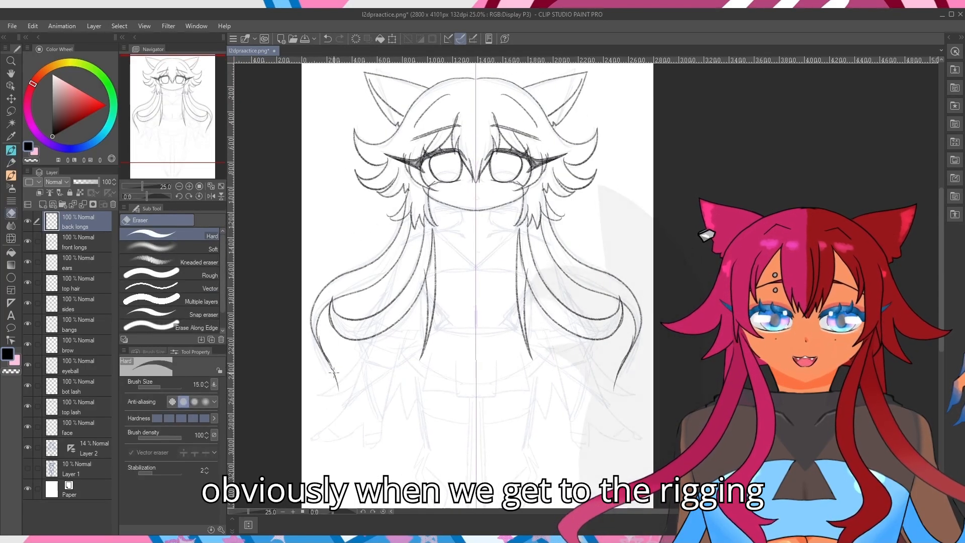
{"action": "key", "text": "]"}
{"action": "key", "text": "]"}
{"action": "key", "text": "]"}
{"action": "key", "text": "]"}
{"action": "key", "text": "]"}
{"action": "key", "text": "]"}
{"action": "key", "text": "]"}
{"action": "left_click_drag", "start_coordinate": [335, 376], "coordinate": [329, 365]}
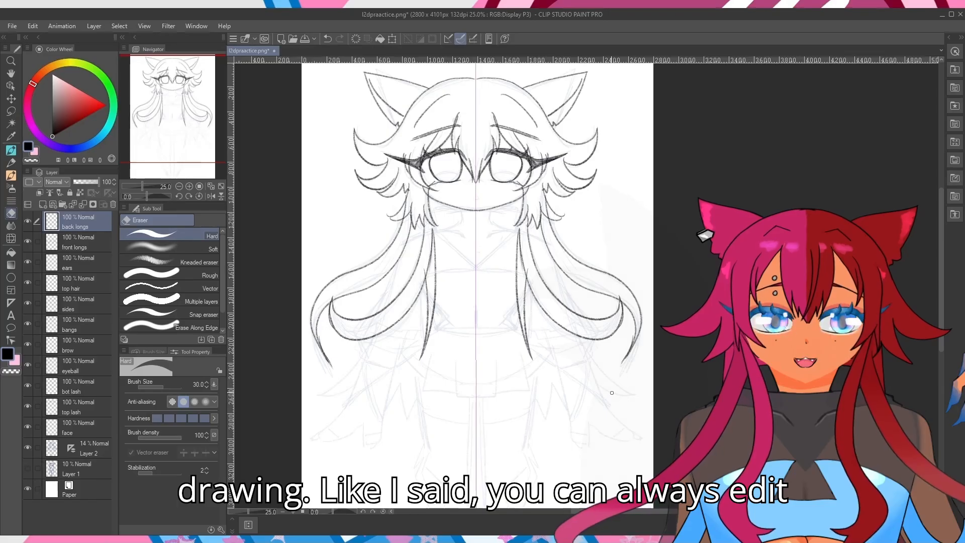
Add a new layer named "back" and pencil the back hair's side lines and its jagged hem across to the centre line.
{"action": "left_click", "coordinate": [41, 204]}
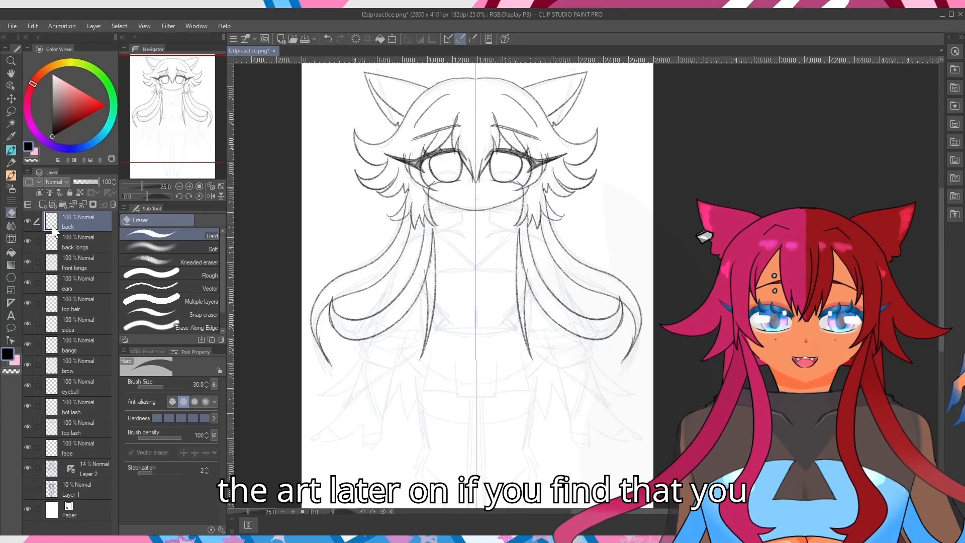
{"action": "left_click", "coordinate": [10, 162]}
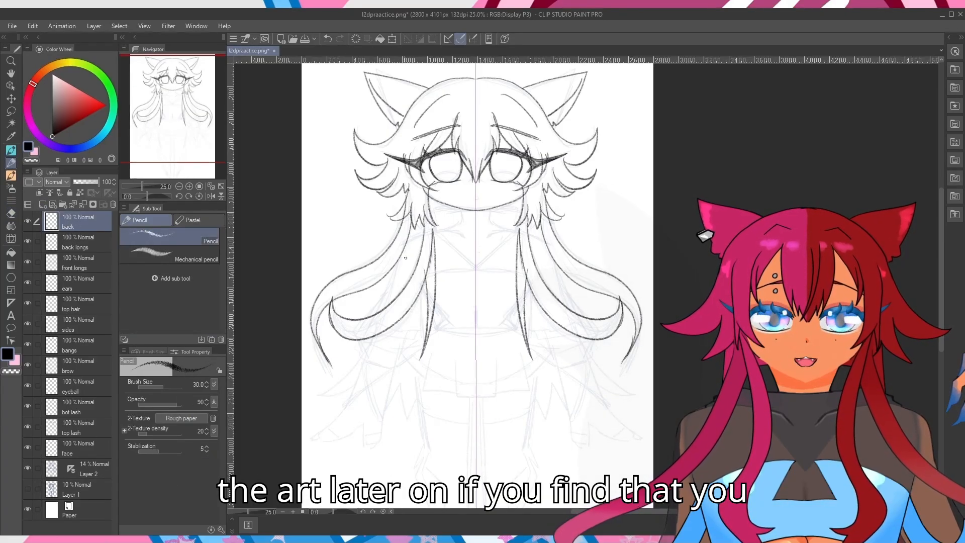
{"action": "mouse_move", "coordinate": [405, 258]}
{"action": "left_mouse_down"}
{"action": "mouse_move", "coordinate": [382, 337]}
{"action": "mouse_move", "coordinate": [352, 382]}
{"action": "mouse_move", "coordinate": [409, 413]}
{"action": "left_mouse_up"}
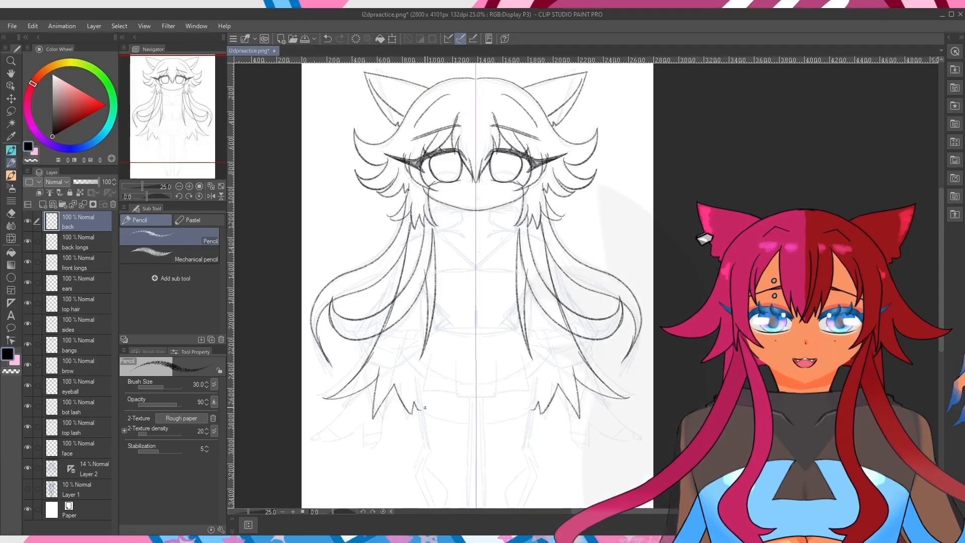
{"action": "mouse_move", "coordinate": [166, 111]}
{"action": "left_mouse_down"}
{"action": "mouse_move", "coordinate": [164, 128]}
{"action": "mouse_move", "coordinate": [168, 120]}
{"action": "left_mouse_up"}
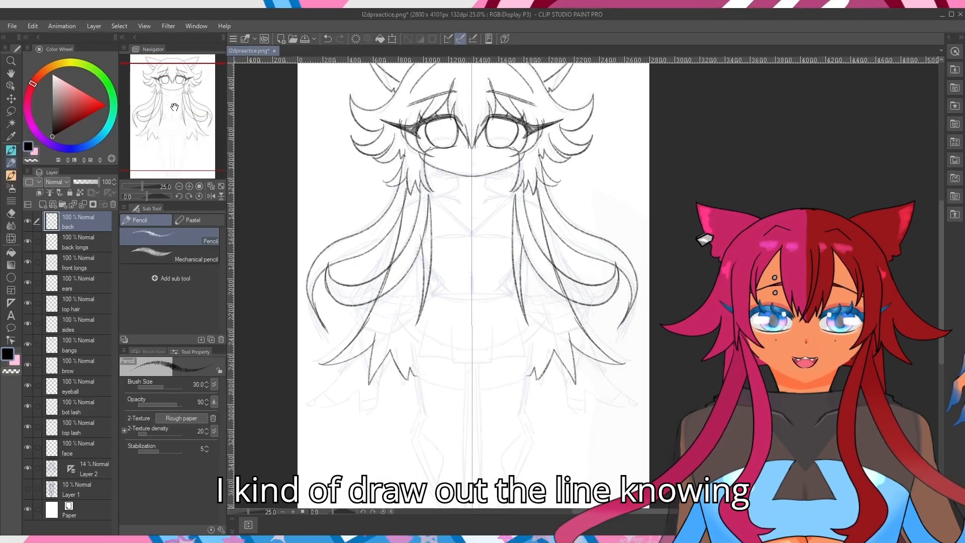
{"action": "left_click_drag", "start_coordinate": [418, 375], "coordinate": [460, 371]}
{"action": "left_click_drag", "start_coordinate": [460, 371], "coordinate": [475, 388]}
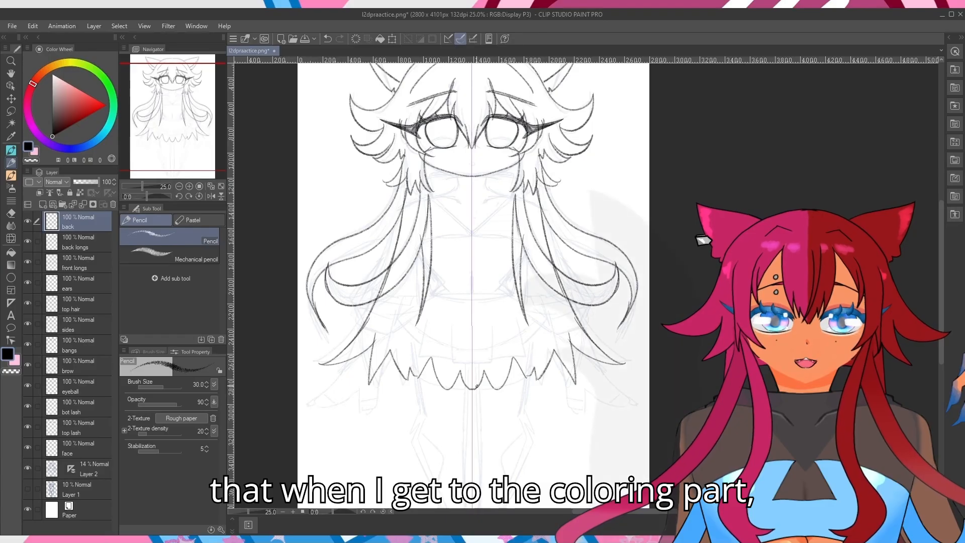
Create a layer folder named "hair", move all layers from back down to bangs into it, and collapse it.
{"action": "left_click", "coordinate": [63, 205]}
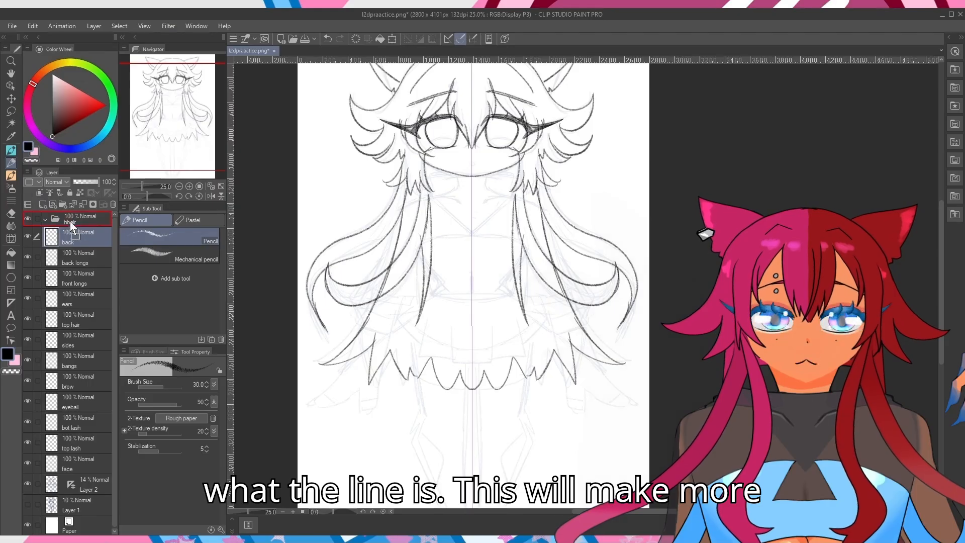
{"action": "left_click_drag", "start_coordinate": [71, 221], "coordinate": [71, 223]}
{"action": "left_click_drag", "start_coordinate": [77, 255], "coordinate": [77, 246]}
{"action": "mouse_move", "coordinate": [78, 277]}
{"action": "left_mouse_down"}
{"action": "mouse_move", "coordinate": [77, 267]}
{"action": "mouse_move", "coordinate": [77, 288]}
{"action": "left_mouse_up"}
{"action": "left_click_drag", "start_coordinate": [81, 322], "coordinate": [83, 350]}
{"action": "left_click", "coordinate": [46, 219]}
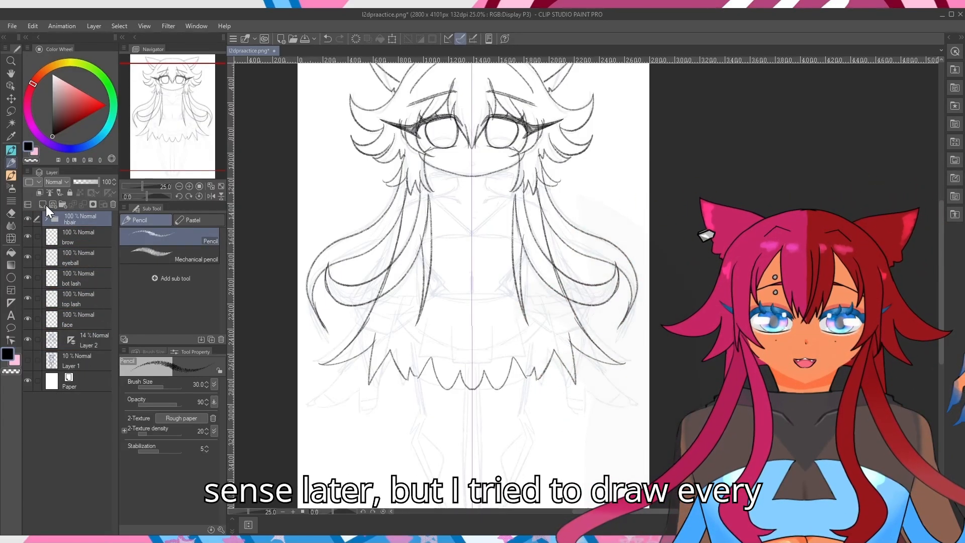
Create a layer folder named "eyes", move the eyeball, bot lash and top lash layers into it, and collapse it.
{"action": "left_click", "coordinate": [50, 239]}
{"action": "left_click", "coordinate": [58, 251]}
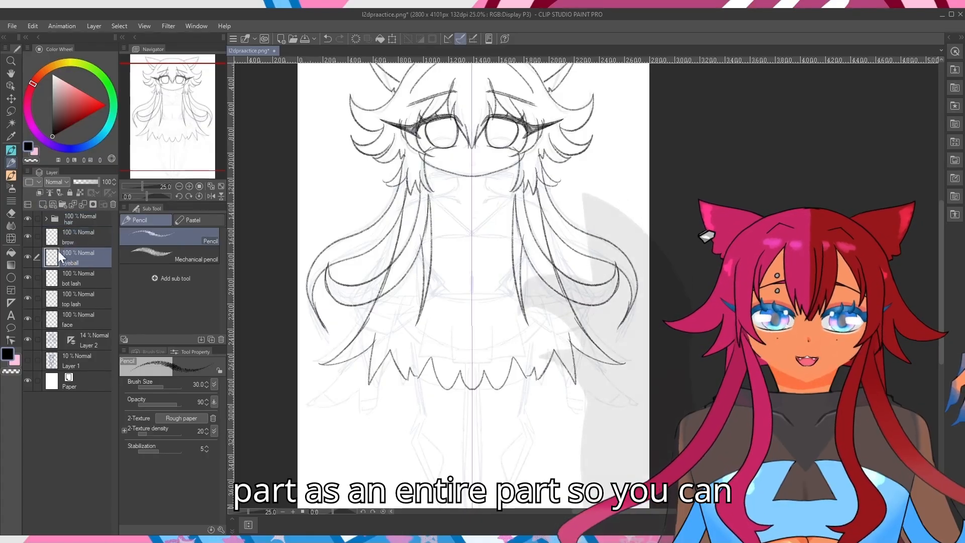
{"action": "left_click", "coordinate": [63, 205]}
{"action": "type", "text": "eyes"}
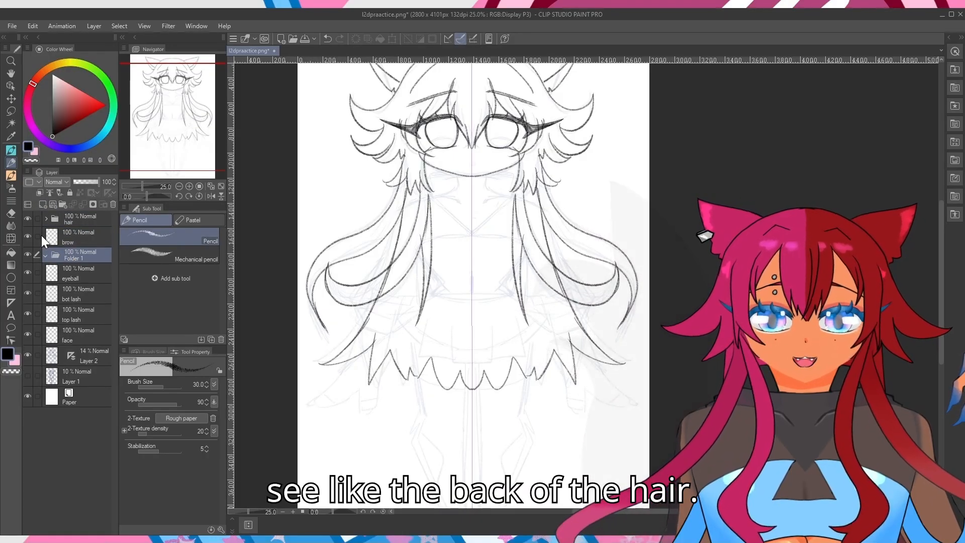
{"action": "key", "text": "Return"}
{"action": "left_click_drag", "start_coordinate": [74, 273], "coordinate": [74, 257]}
{"action": "left_click_drag", "start_coordinate": [75, 294], "coordinate": [75, 283]}
{"action": "left_click_drag", "start_coordinate": [73, 314], "coordinate": [72, 302]}
{"action": "left_click", "coordinate": [54, 255]}
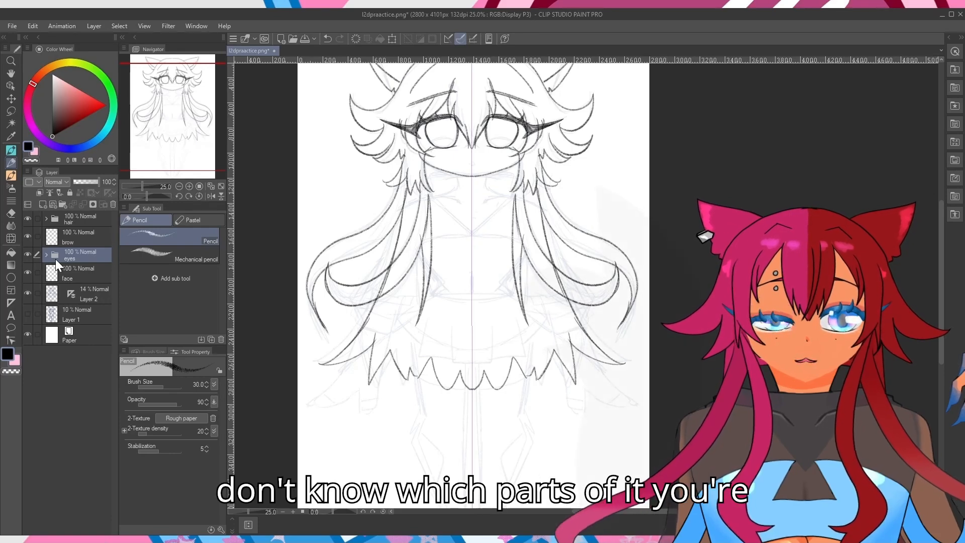
Add a layer named "mouth" above the brow layer and draw a small open mouth above the chin, undoing extra strokes.
{"action": "left_click", "coordinate": [75, 236]}
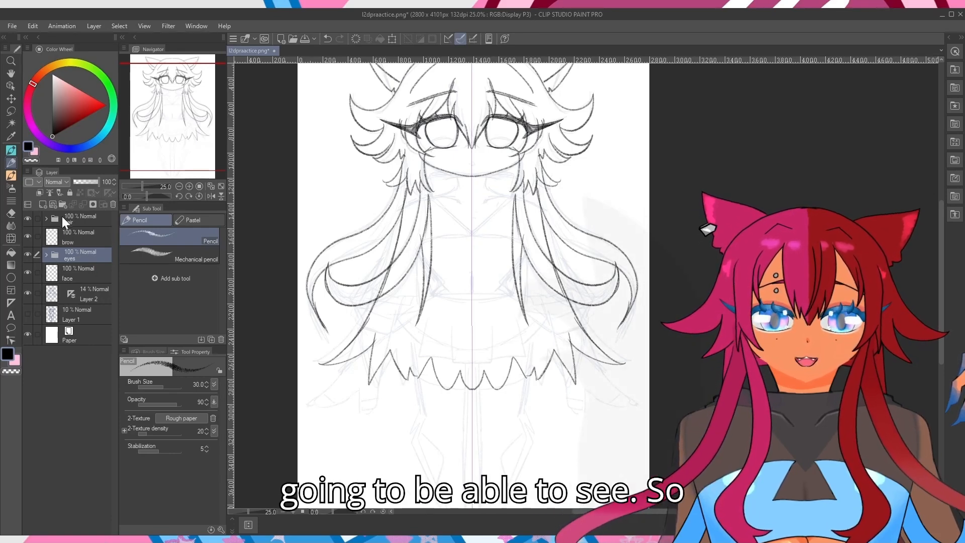
{"action": "left_click", "coordinate": [63, 204]}
{"action": "key", "text": "ctrl+z"}
{"action": "left_click", "coordinate": [42, 205]}
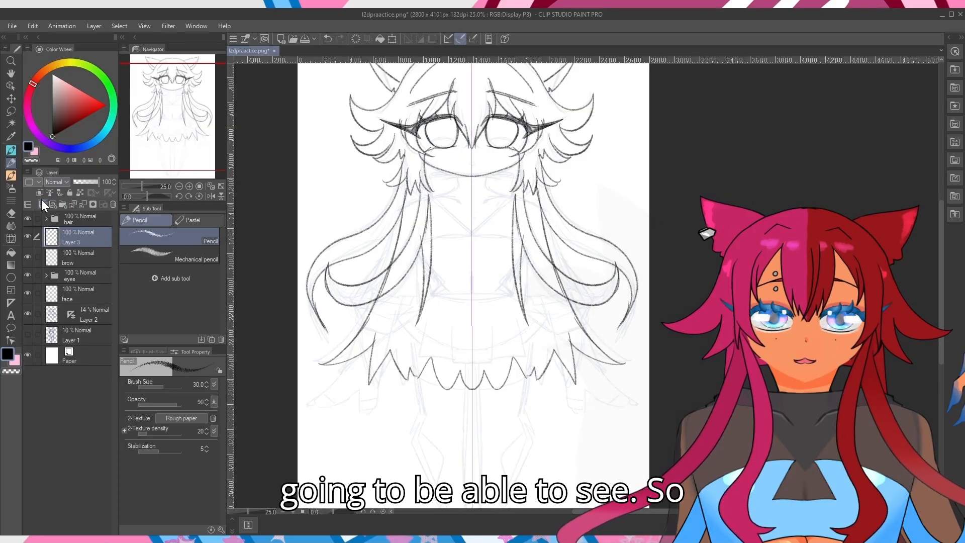
{"action": "scroll", "coordinate": [168, 126], "scroll_direction": "up", "scroll_amount": 2}
{"action": "mouse_move", "coordinate": [166, 139]}
{"action": "left_mouse_down"}
{"action": "mouse_move", "coordinate": [172, 108]}
{"action": "mouse_move", "coordinate": [155, 107]}
{"action": "mouse_move", "coordinate": [180, 88]}
{"action": "left_mouse_up"}
{"action": "scroll", "coordinate": [155, 103], "scroll_direction": "up", "scroll_amount": 2}
{"action": "key", "text": "ctrl+z"}
{"action": "left_click_drag", "start_coordinate": [470, 267], "coordinate": [469, 290]}
{"action": "key", "text": "ctrl+z"}
{"action": "key", "text": "ctrl+z"}
{"action": "key", "text": "ctrl+z"}
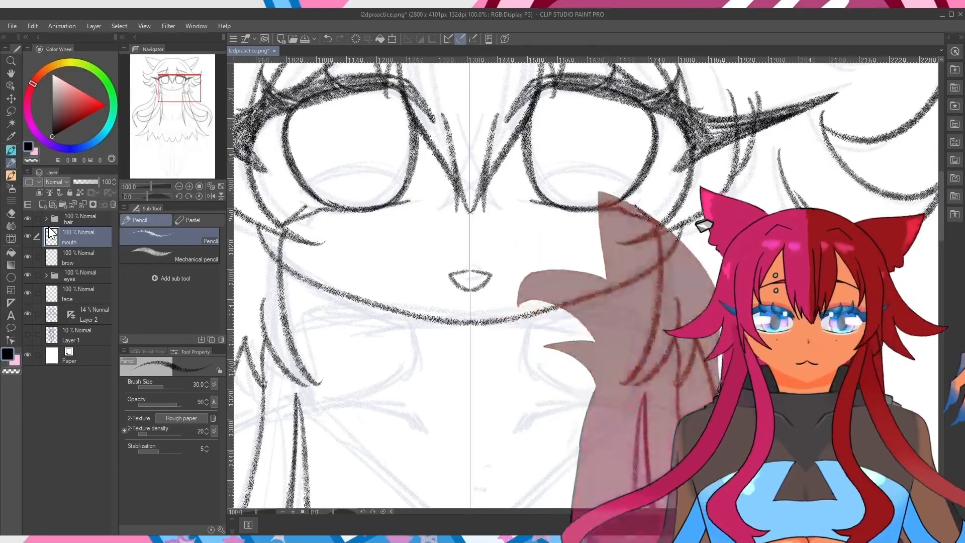
Add a layer named "moles" above the mouth layer and dot a small mole under each eye.
{"action": "left_click", "coordinate": [43, 206]}
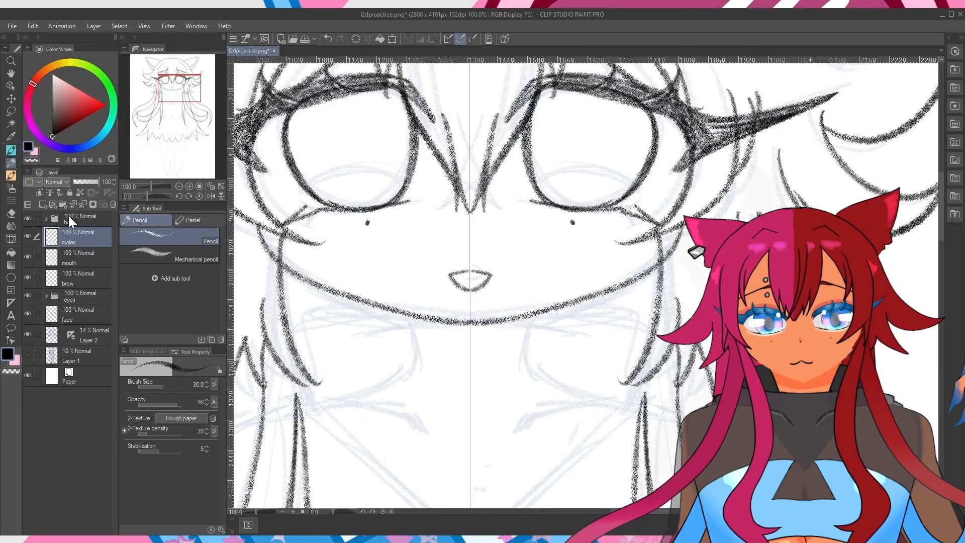
Create a layer folder named "head", move the hair and eyes folders and all face part layers into it, and collapse it.
{"action": "left_click", "coordinate": [69, 216]}
{"action": "left_click", "coordinate": [63, 204]}
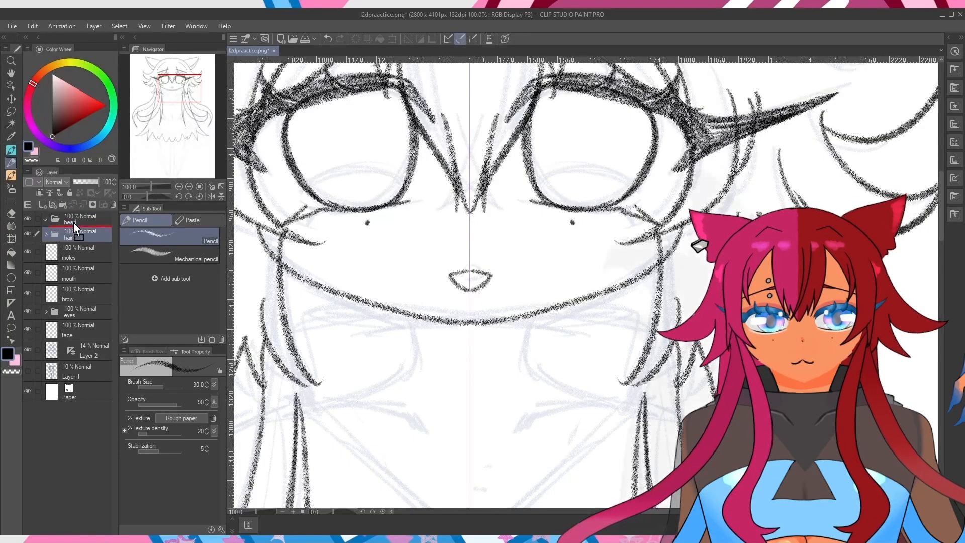
{"action": "left_click_drag", "start_coordinate": [80, 275], "coordinate": [76, 316]}
{"action": "left_click", "coordinate": [45, 219]}
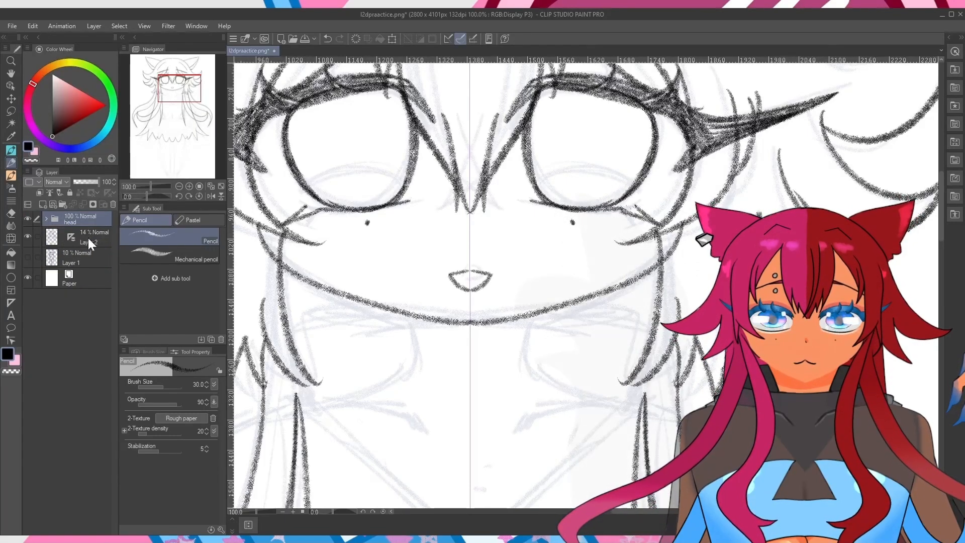
Add a layer named "neck" between the head folder and the sketch Layer 2, and select the Pencil for drawing on it.
{"action": "left_click", "coordinate": [89, 237]}
{"action": "left_click", "coordinate": [43, 204]}
{"action": "double_click", "coordinate": [61, 235]}
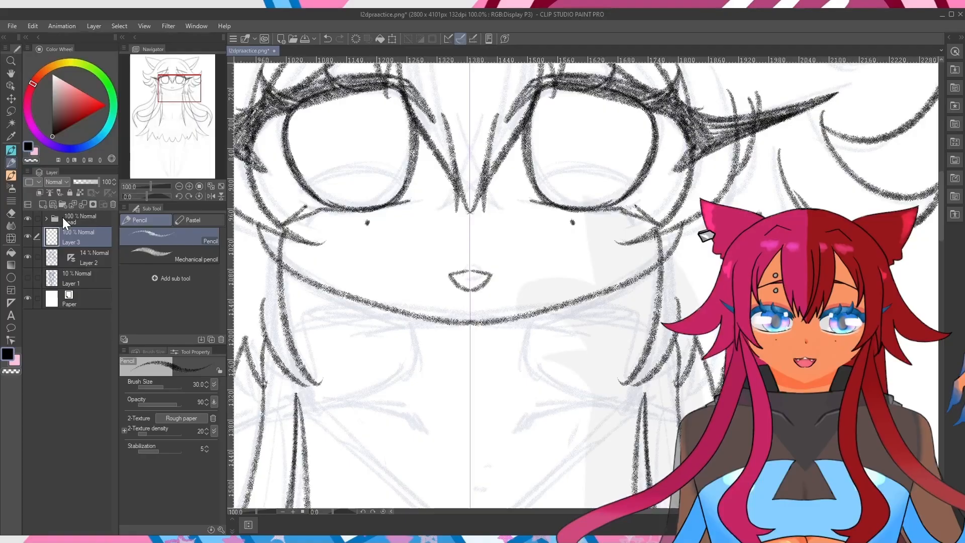
{"action": "type", "text": "neck"}
{"action": "key", "text": "Return"}
{"action": "left_click_drag", "start_coordinate": [174, 91], "coordinate": [171, 101]}
{"action": "left_click", "coordinate": [11, 176]}
{"action": "left_click", "coordinate": [11, 163]}
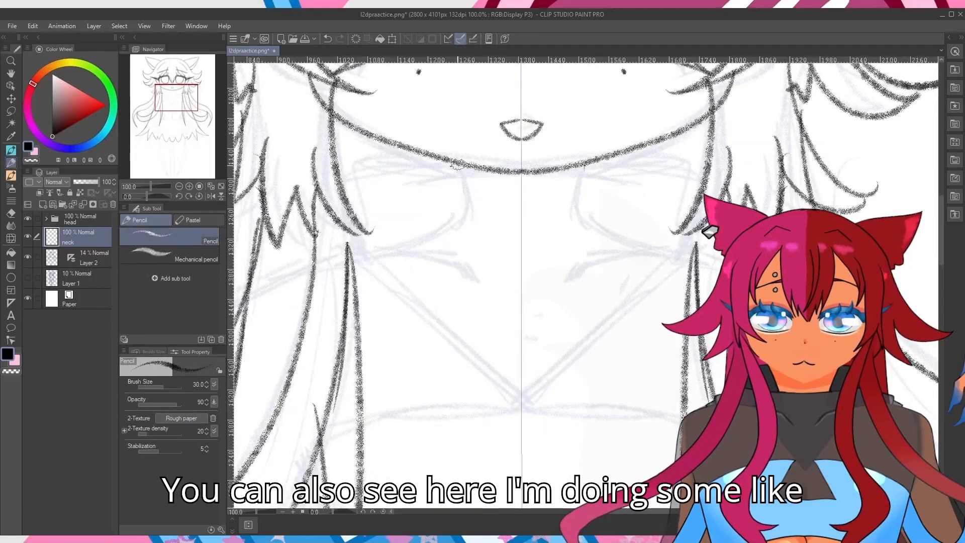
Undo the first neck stroke and hide the hair folder inside the head folder, leaving the head folder collapsed.
{"action": "left_click_drag", "start_coordinate": [460, 165], "coordinate": [404, 241]}
{"action": "key", "text": "ctrl+z"}
{"action": "scroll", "coordinate": [394, 239], "scroll_direction": "down", "scroll_amount": 2}
{"action": "left_click_drag", "start_coordinate": [199, 147], "coordinate": [195, 148]}
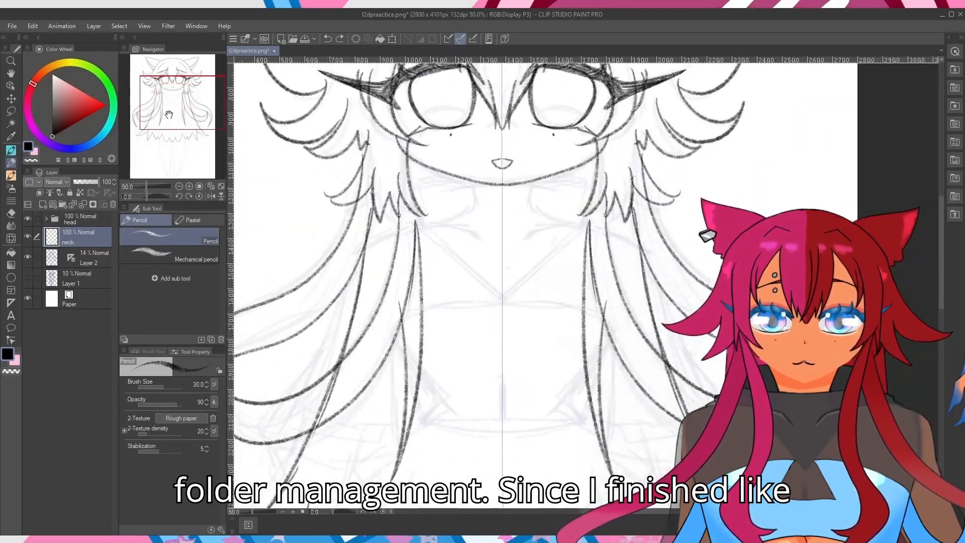
{"action": "left_click", "coordinate": [46, 219]}
{"action": "left_click", "coordinate": [27, 234]}
{"action": "left_click", "coordinate": [45, 219]}
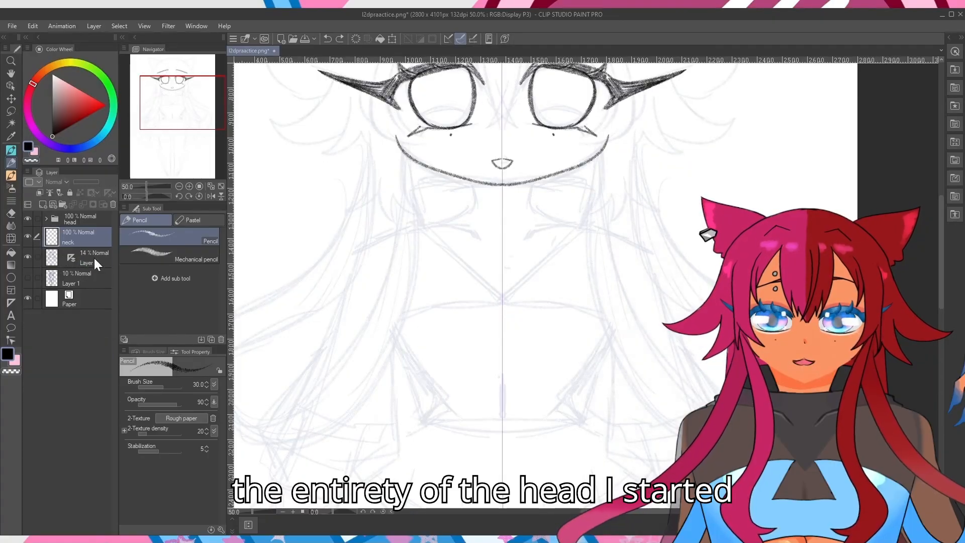
On the neck layer, draw short mirrored neck sides curving down from the chin, undoing the longer trial strokes.
{"action": "left_click", "coordinate": [93, 258]}
{"action": "left_click", "coordinate": [63, 234]}
{"action": "left_click_drag", "start_coordinate": [471, 180], "coordinate": [433, 225]}
{"action": "key", "text": "ctrl+z"}
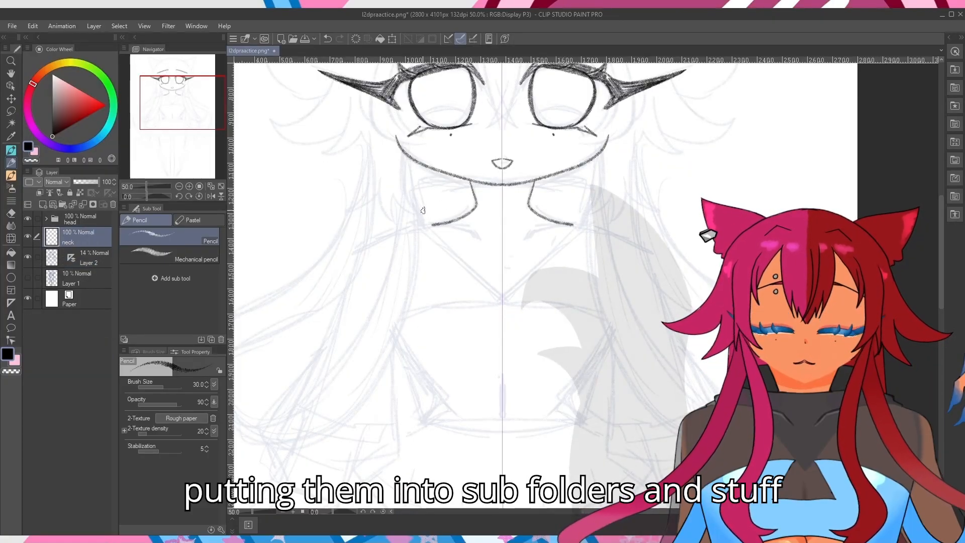
{"action": "key", "text": "ctrl+z"}
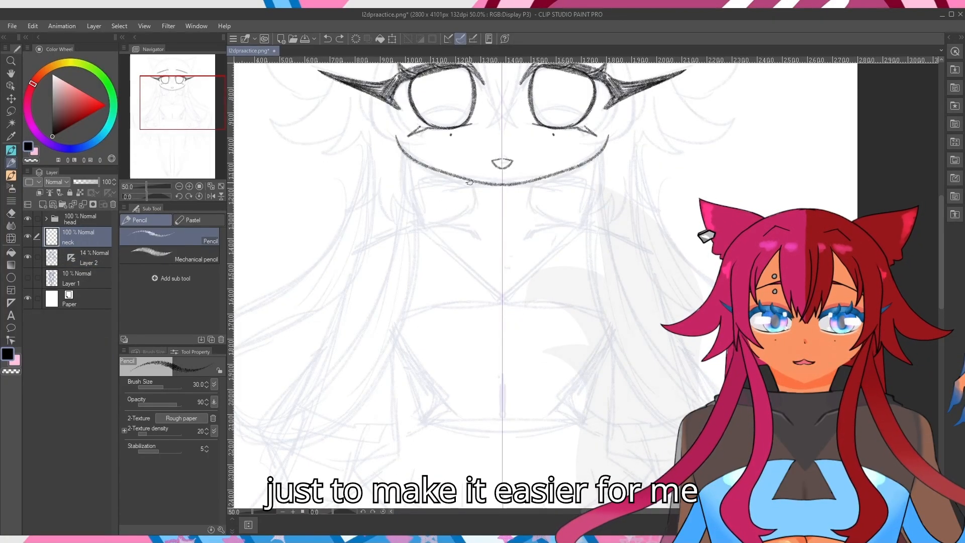
{"action": "left_click_drag", "start_coordinate": [469, 180], "coordinate": [474, 212]}
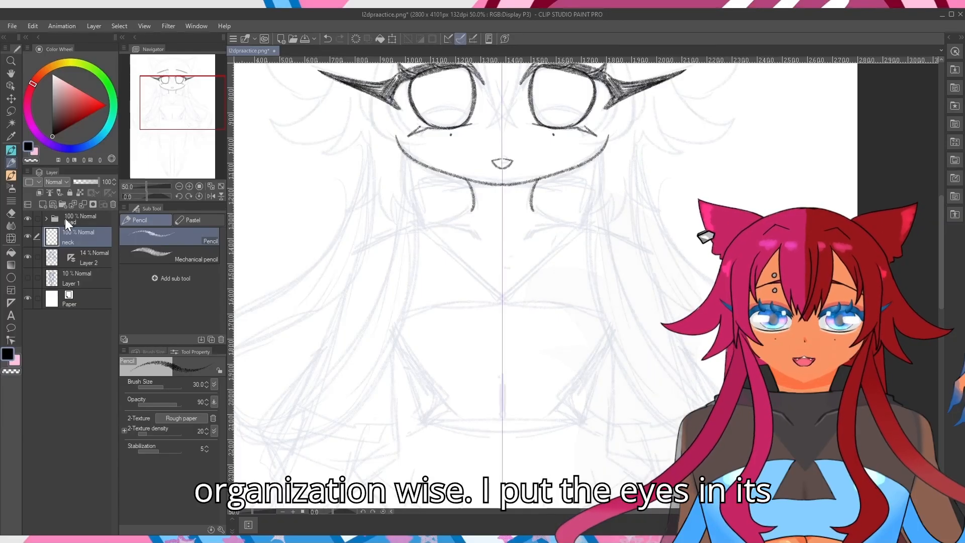
Add a layer named "torso" above the neck layer and draw the mirrored collarbones and rounded shoulders, undoing stray strokes.
{"action": "key", "text": "ctrl+shift+n"}
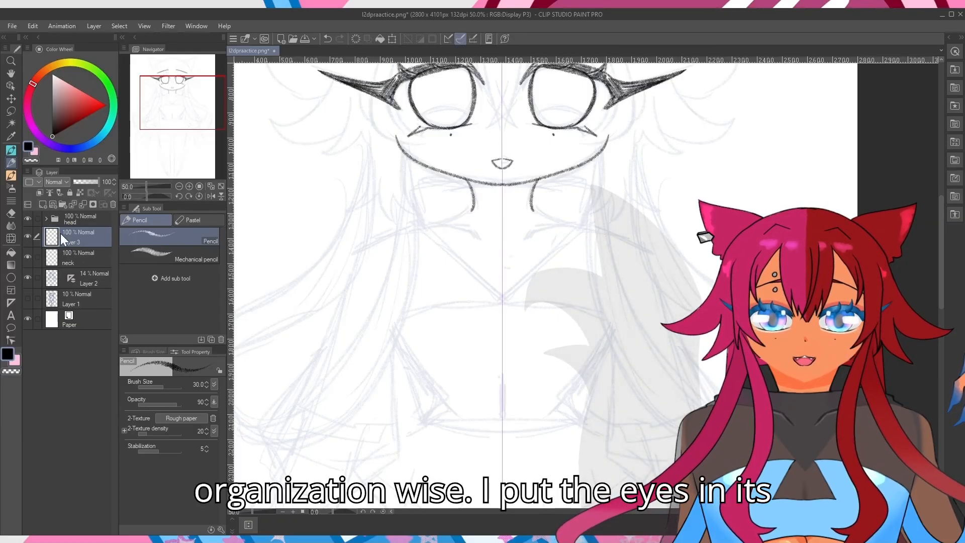
{"action": "double_click", "coordinate": [71, 242]}
{"action": "type", "text": "torso"}
{"action": "key", "text": "Return"}
{"action": "mouse_move", "coordinate": [468, 210]}
{"action": "left_mouse_down"}
{"action": "mouse_move", "coordinate": [349, 293]}
{"action": "mouse_move", "coordinate": [361, 261]}
{"action": "mouse_move", "coordinate": [345, 312]}
{"action": "left_mouse_up"}
{"action": "key", "text": "ctrl+z"}
{"action": "key", "text": "ctrl+z"}
{"action": "mouse_move", "coordinate": [435, 229]}
{"action": "left_mouse_down"}
{"action": "mouse_move", "coordinate": [475, 225]}
{"action": "mouse_move", "coordinate": [485, 242]}
{"action": "left_mouse_up"}
{"action": "key", "text": "ctrl+z"}
{"action": "key", "text": "ctrl+z"}
{"action": "key", "text": "ctrl+z"}
{"action": "scroll", "coordinate": [469, 180], "scroll_direction": "down", "scroll_amount": 1}
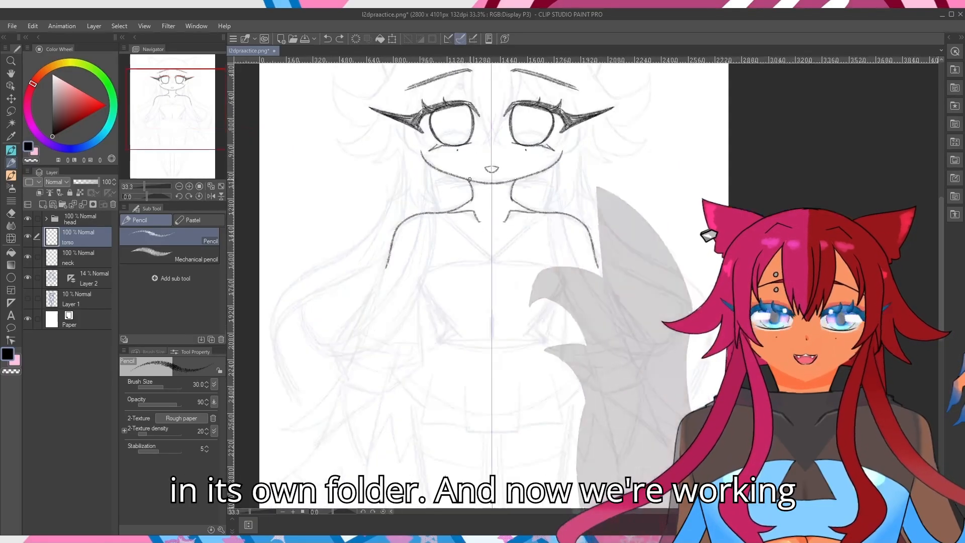
Draw the torso's sides tapering from the armpits to the waist and close it with a curved lower edge.
{"action": "left_click_drag", "start_coordinate": [180, 122], "coordinate": [176, 133]}
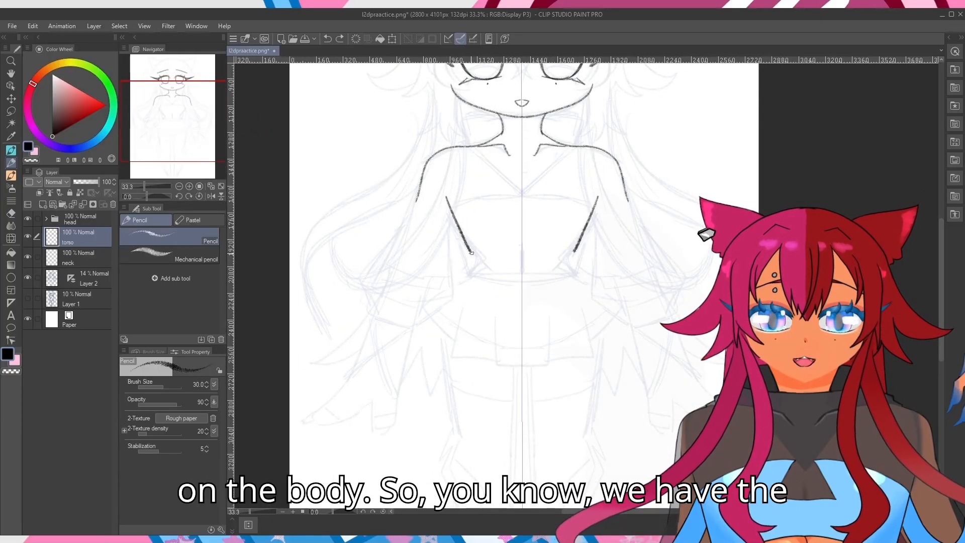
{"action": "mouse_move", "coordinate": [449, 194]}
{"action": "left_mouse_down"}
{"action": "mouse_move", "coordinate": [455, 219]}
{"action": "mouse_move", "coordinate": [436, 189]}
{"action": "left_mouse_up"}
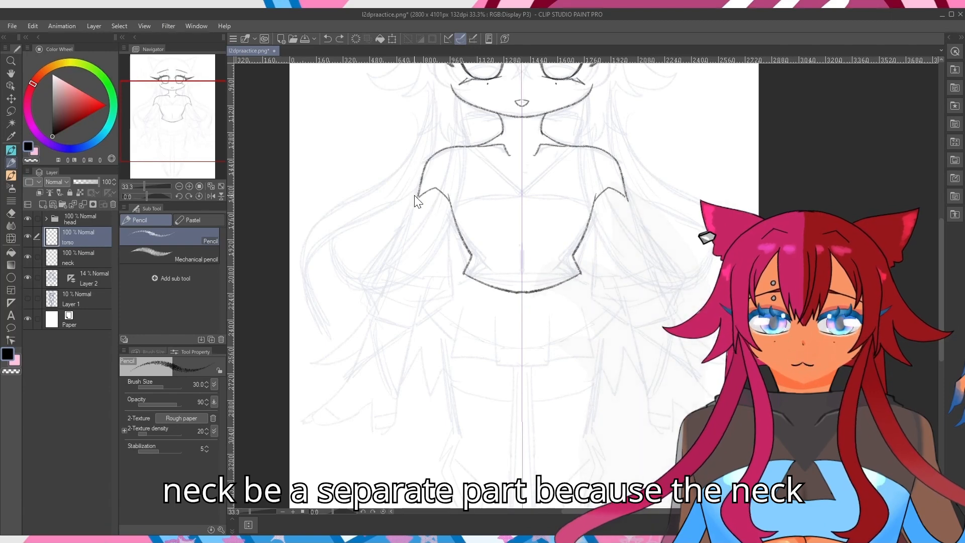
{"action": "scroll", "coordinate": [414, 195], "scroll_direction": "down", "scroll_amount": 4}
{"action": "scroll", "coordinate": [414, 195], "scroll_direction": "up", "scroll_amount": 4}
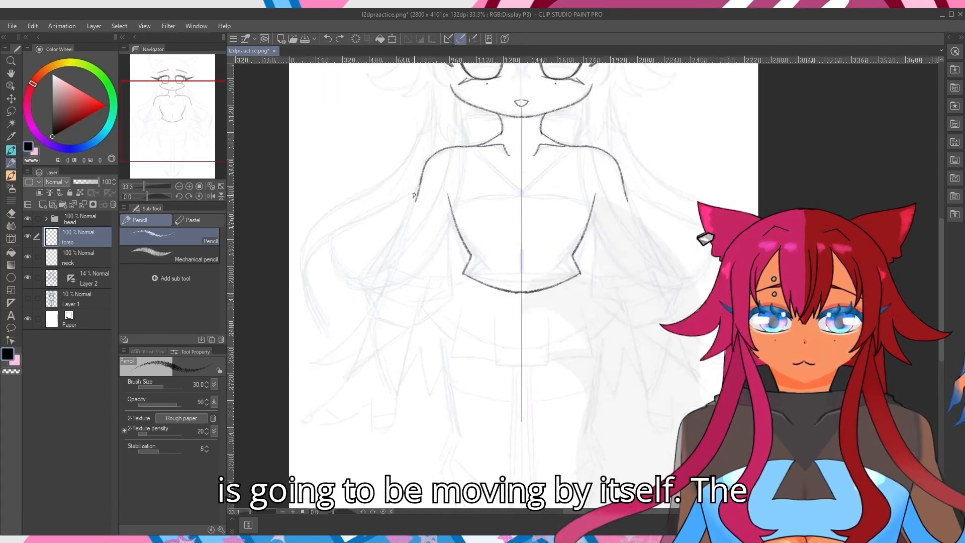
Add a layer named "arms" above the torso layer and draw the outer and inner arm outlines down from the shoulders.
{"action": "key", "text": "ctrl+shift+n"}
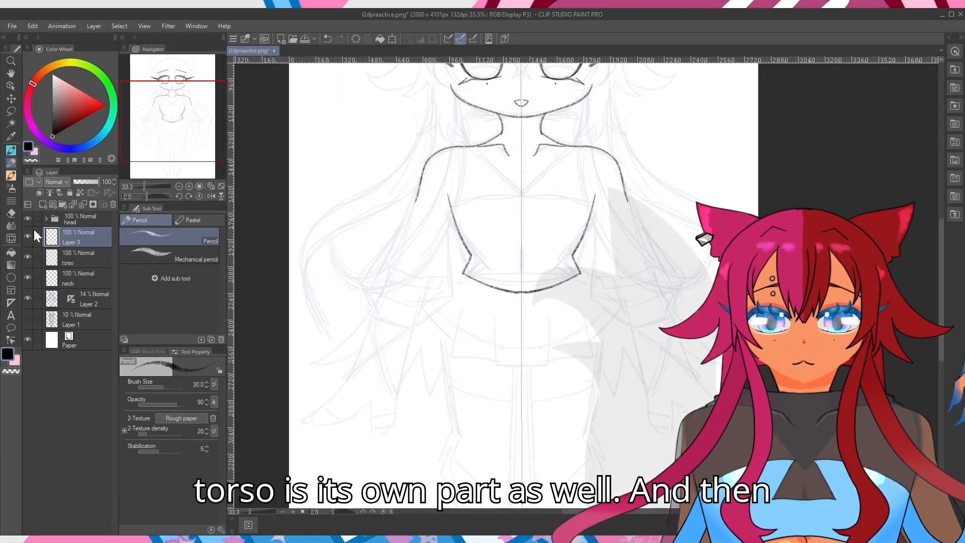
{"action": "left_click_drag", "start_coordinate": [421, 166], "coordinate": [350, 377]}
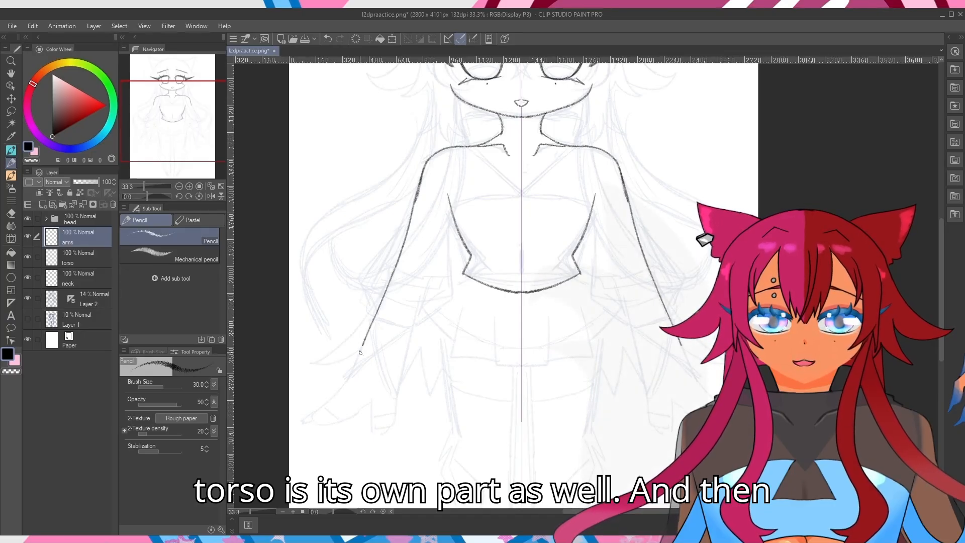
{"action": "left_click_drag", "start_coordinate": [448, 197], "coordinate": [387, 442]}
{"action": "mouse_move", "coordinate": [370, 402]}
{"action": "left_mouse_down"}
{"action": "mouse_move", "coordinate": [368, 437]}
{"action": "mouse_move", "coordinate": [387, 442]}
{"action": "left_mouse_up"}
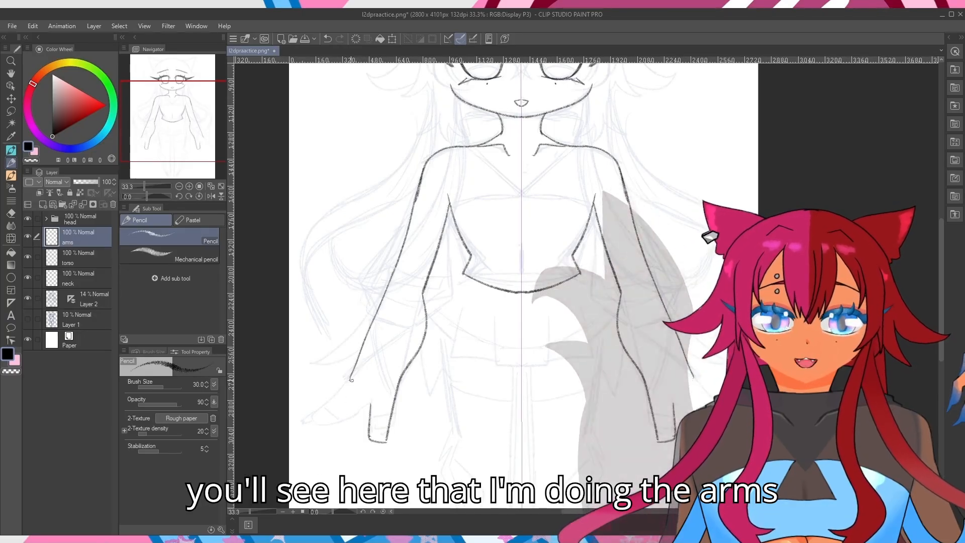
{"action": "left_click_drag", "start_coordinate": [346, 383], "coordinate": [342, 414]}
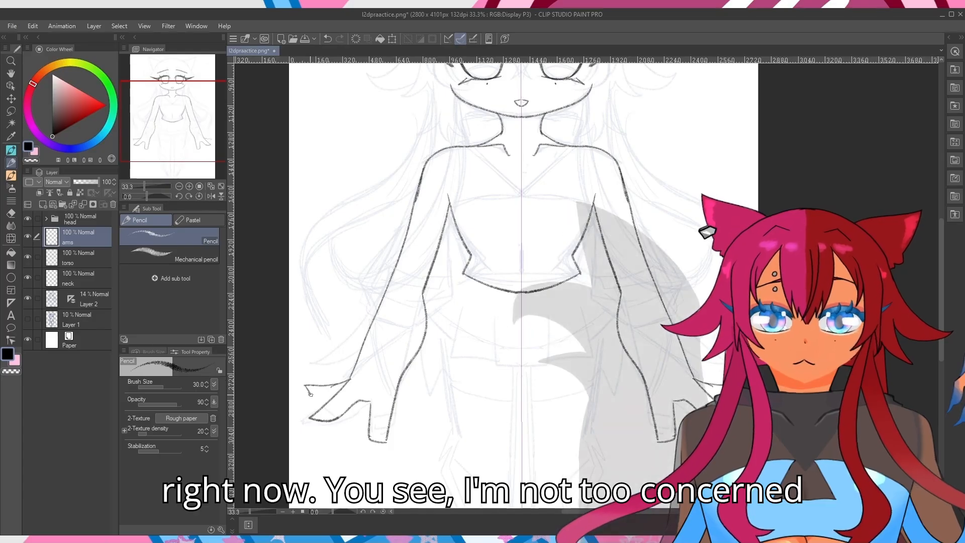
{"action": "left_click_drag", "start_coordinate": [350, 379], "coordinate": [305, 390]}
{"action": "left_click_drag", "start_coordinate": [305, 390], "coordinate": [325, 406]}
{"action": "key", "text": "ctrl+z"}
{"action": "key", "text": "ctrl+z"}
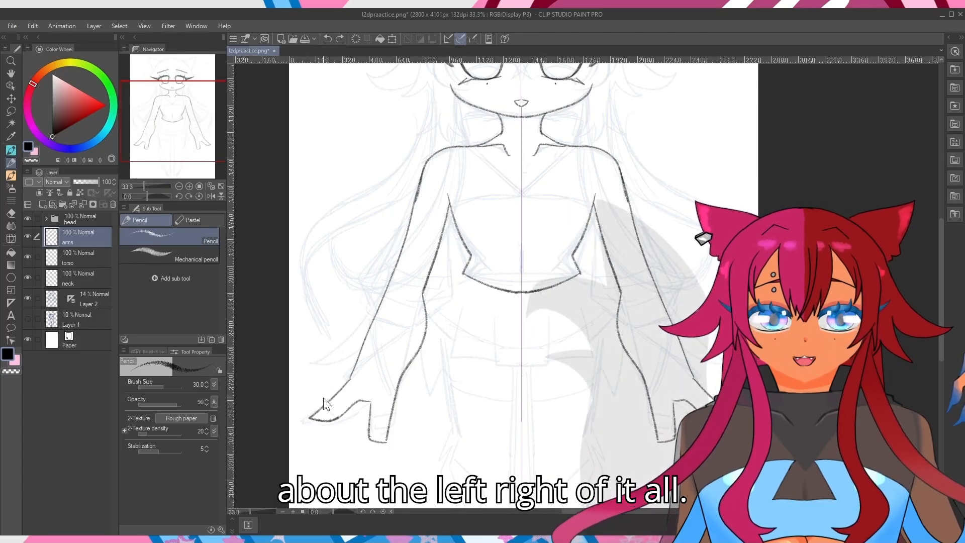
{"action": "key", "text": "ctrl+minus"}
{"action": "key", "text": "ctrl+z"}
{"action": "key", "text": "ctrl+z"}
{"action": "key", "text": "ctrl+z"}
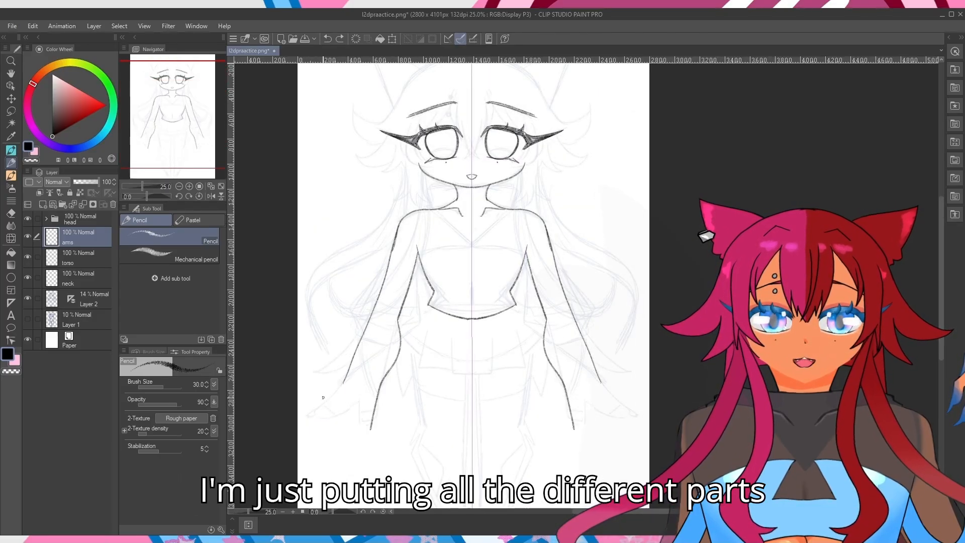
Redraw the inner forearms down to the wrists and draw the mirrored hands with thumbs and spread, pointed fingers.
{"action": "left_click_drag", "start_coordinate": [399, 321], "coordinate": [366, 385]}
{"action": "key", "text": "ctrl+plus"}
{"action": "left_click", "coordinate": [179, 166]}
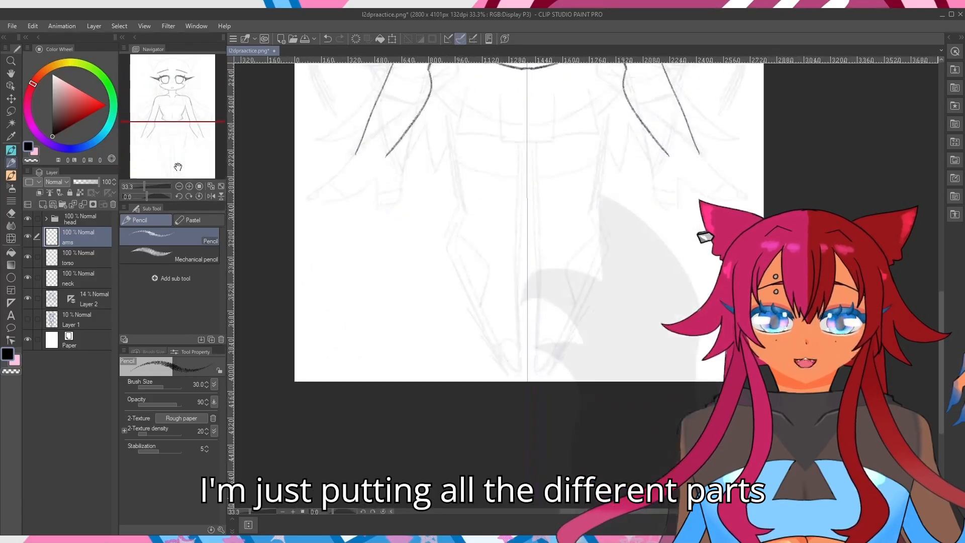
{"action": "left_click_drag", "start_coordinate": [356, 154], "coordinate": [325, 213]}
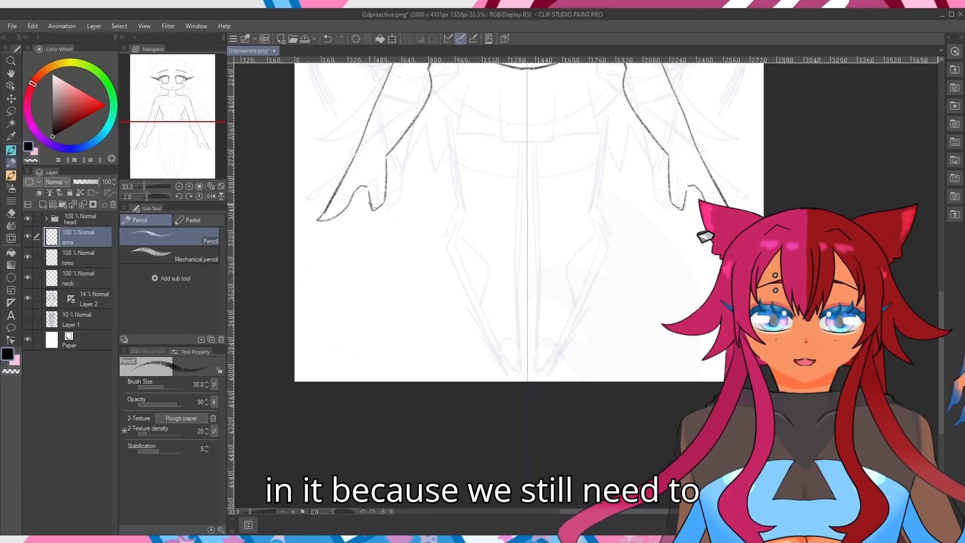
{"action": "left_click_drag", "start_coordinate": [336, 178], "coordinate": [309, 186]}
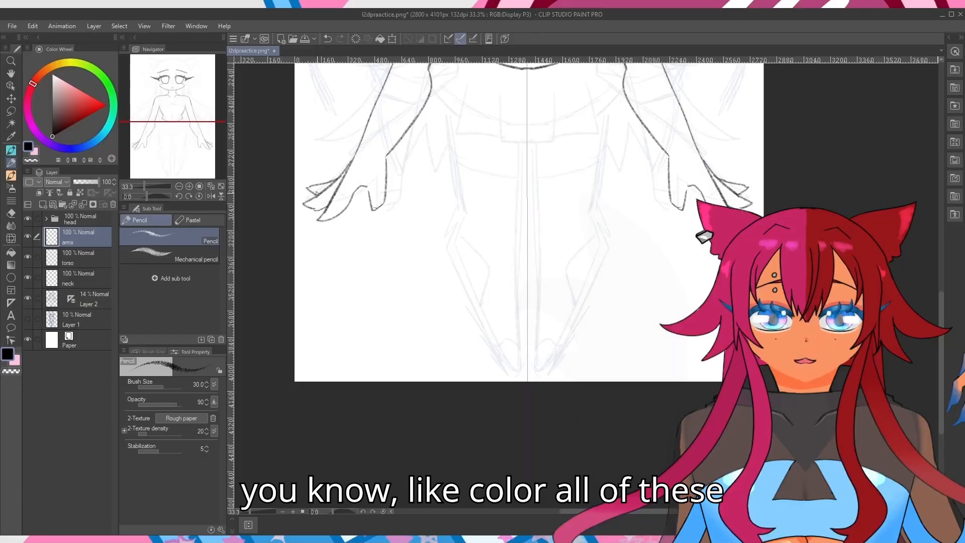
Examine the whole figure's proportions and compare it with the arms layer hidden and shown.
{"action": "scroll", "coordinate": [312, 189], "scroll_direction": "down", "scroll_amount": 1}
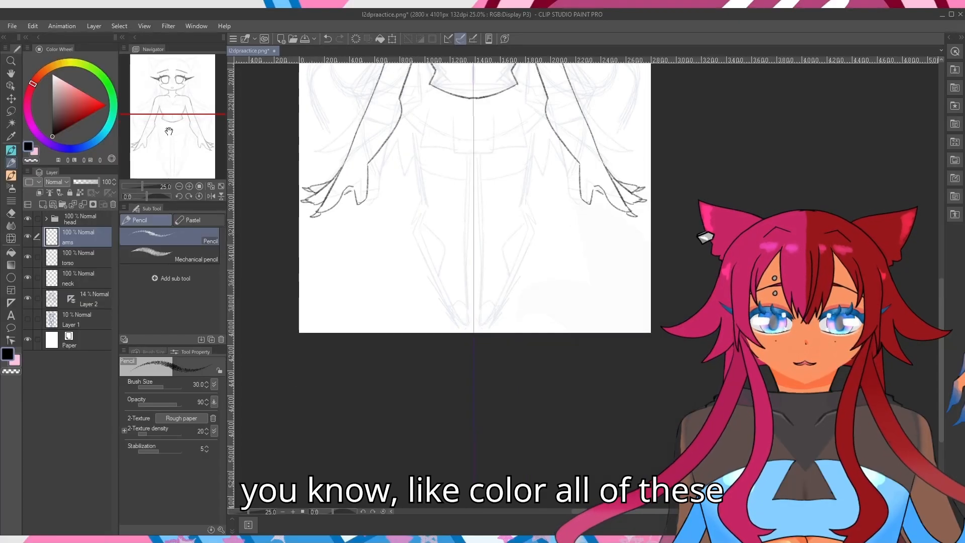
{"action": "left_click_drag", "start_coordinate": [168, 128], "coordinate": [166, 83]}
{"action": "scroll", "coordinate": [166, 83], "scroll_direction": "down", "scroll_amount": 2}
{"action": "scroll", "coordinate": [166, 83], "scroll_direction": "up", "scroll_amount": 2}
{"action": "scroll", "coordinate": [167, 82], "scroll_direction": "down", "scroll_amount": 2}
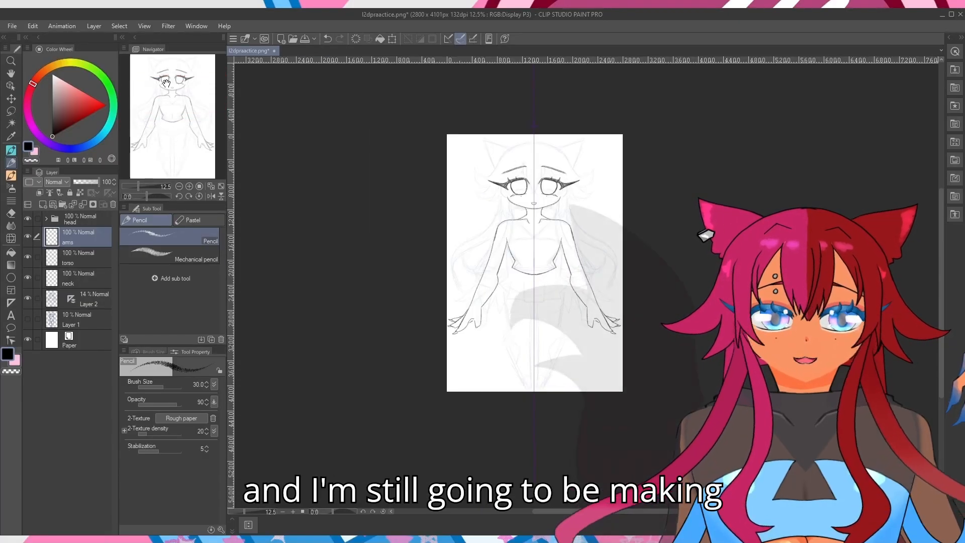
{"action": "scroll", "coordinate": [166, 82], "scroll_direction": "up", "scroll_amount": 1}
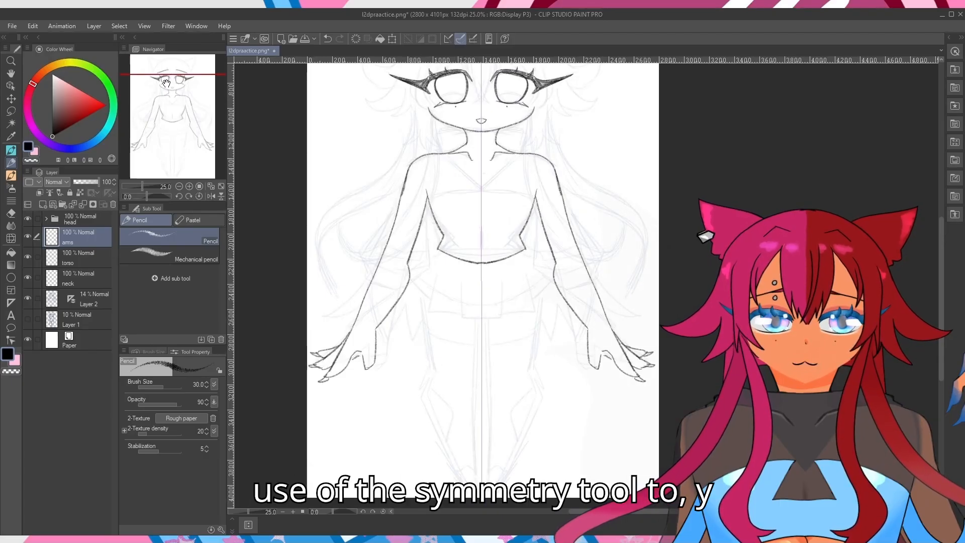
{"action": "left_click", "coordinate": [27, 238]}
{"action": "left_click", "coordinate": [27, 238]}
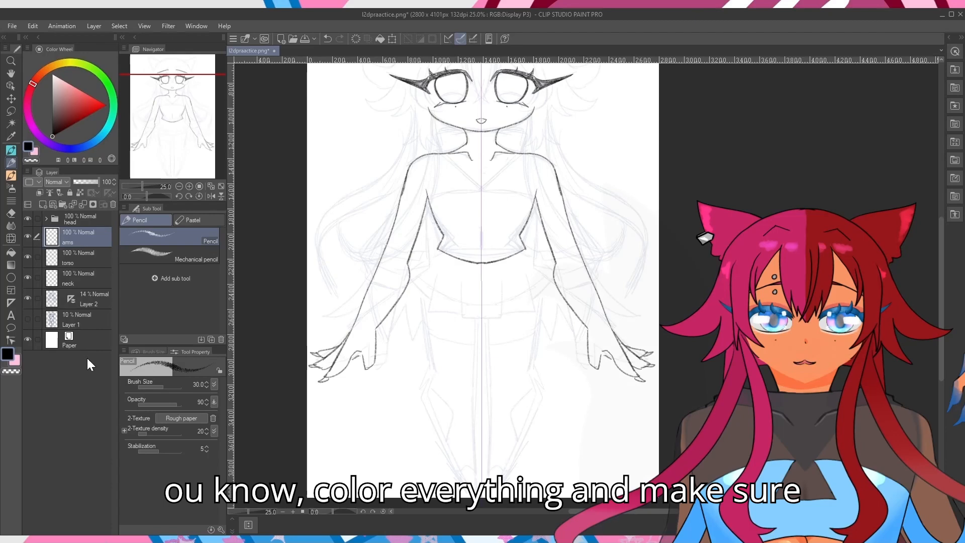
Add a layer named "shirt" above the arms layer and draw the shirt's curved top edge across the chest.
{"action": "left_click", "coordinate": [44, 205]}
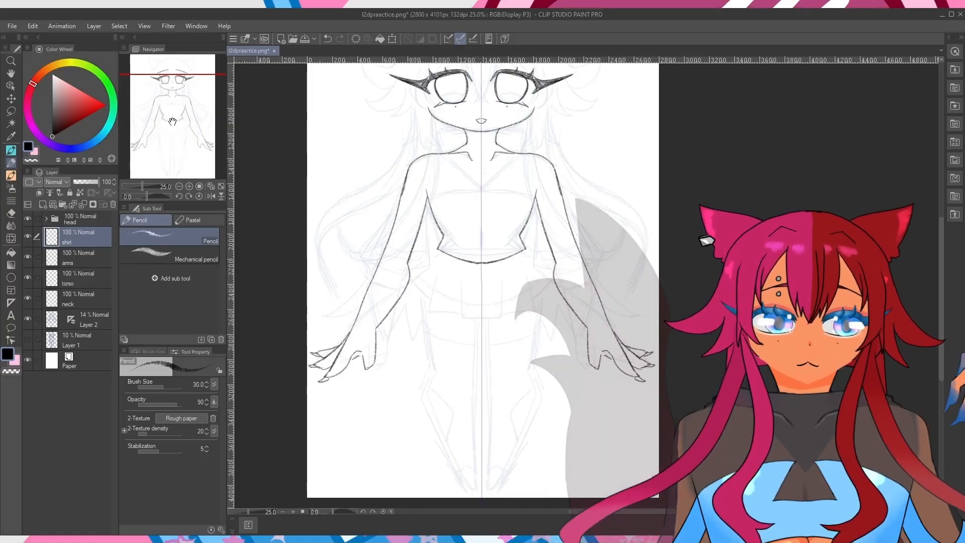
{"action": "left_click_drag", "start_coordinate": [173, 122], "coordinate": [174, 108]}
{"action": "scroll", "coordinate": [194, 102], "scroll_direction": "up", "scroll_amount": 1}
{"action": "left_click_drag", "start_coordinate": [439, 241], "coordinate": [368, 250]}
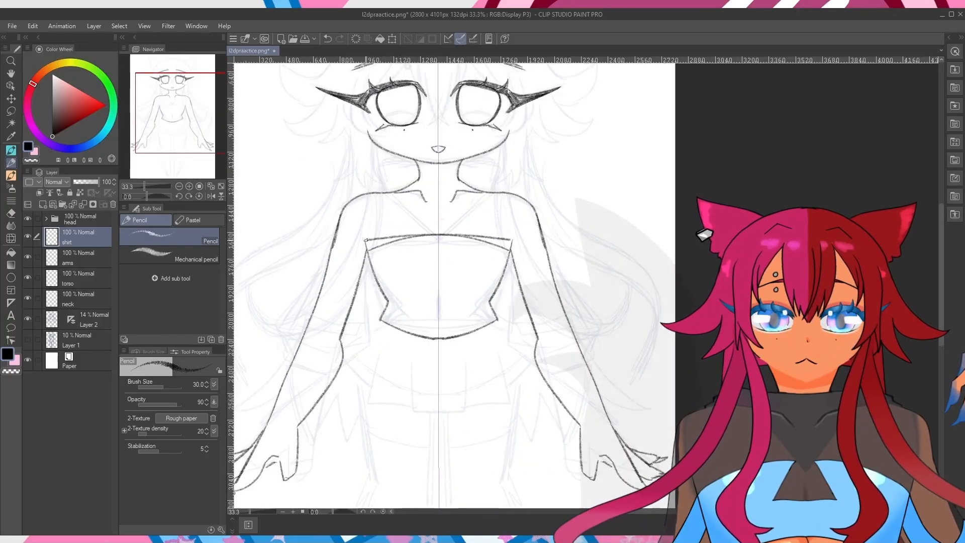
{"action": "key", "text": "ctrl+z"}
{"action": "left_click_drag", "start_coordinate": [439, 241], "coordinate": [368, 252]}
Draw V-shaped double straps from the chest centre to the shoulders and a small bow where they meet.
{"action": "mouse_move", "coordinate": [452, 261]}
{"action": "left_mouse_down"}
{"action": "mouse_move", "coordinate": [427, 260]}
{"action": "mouse_move", "coordinate": [392, 194]}
{"action": "left_mouse_up"}
{"action": "key", "text": "ctrl+z"}
{"action": "left_click_drag", "start_coordinate": [439, 242], "coordinate": [387, 194]}
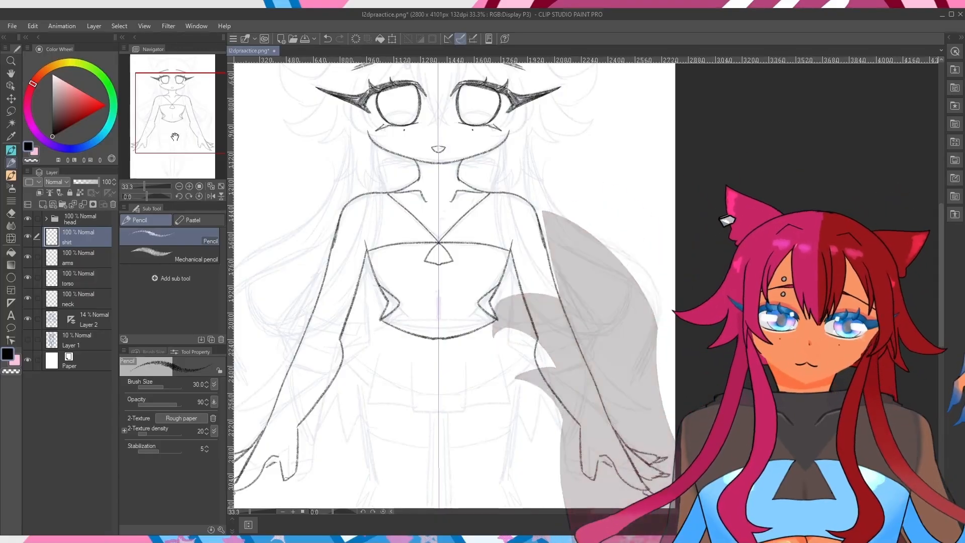
{"action": "left_click_drag", "start_coordinate": [176, 138], "coordinate": [171, 130]}
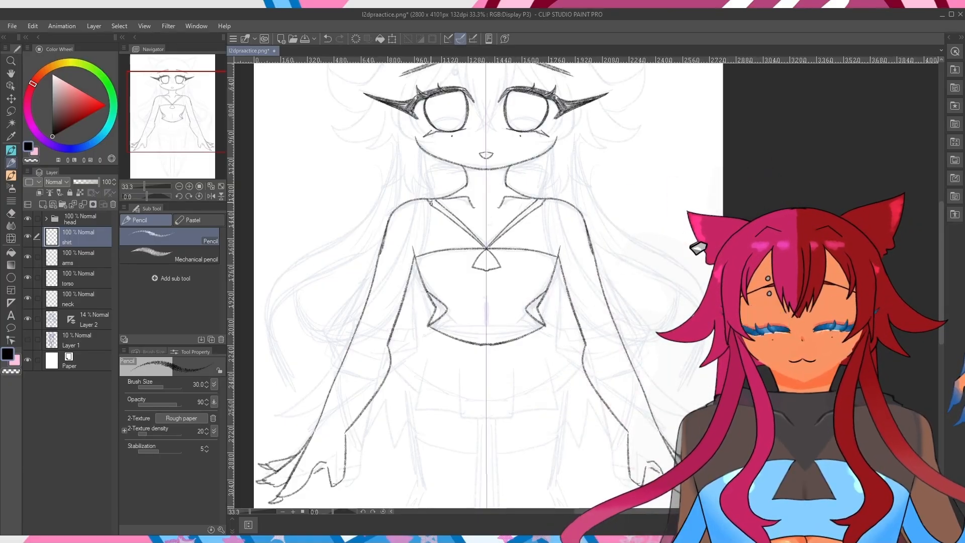
{"action": "left_click_drag", "start_coordinate": [167, 121], "coordinate": [166, 130]}
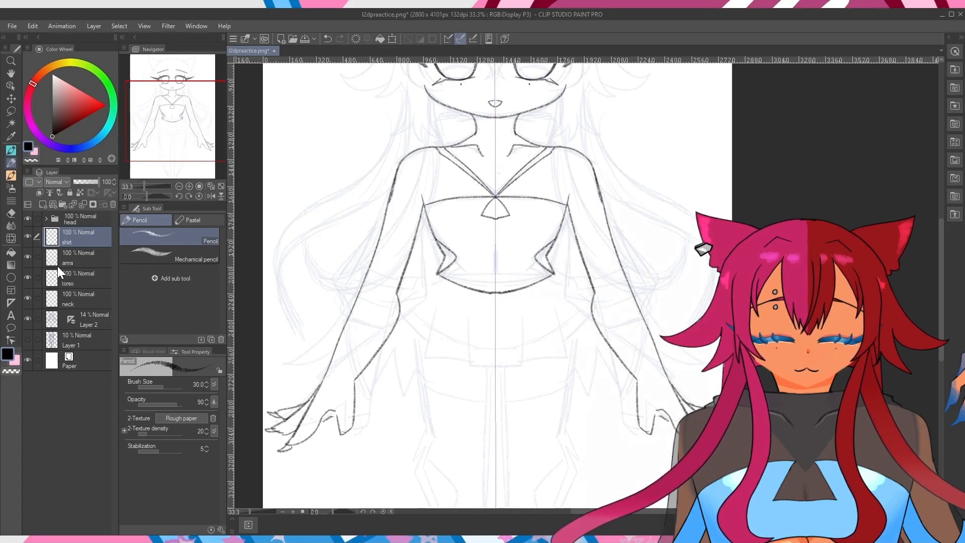
Erase the V-shaped straps and draw straight vertical shoulder straps with small round buttons at the shirt's top edge.
{"action": "key", "text": "ctrl+minus"}
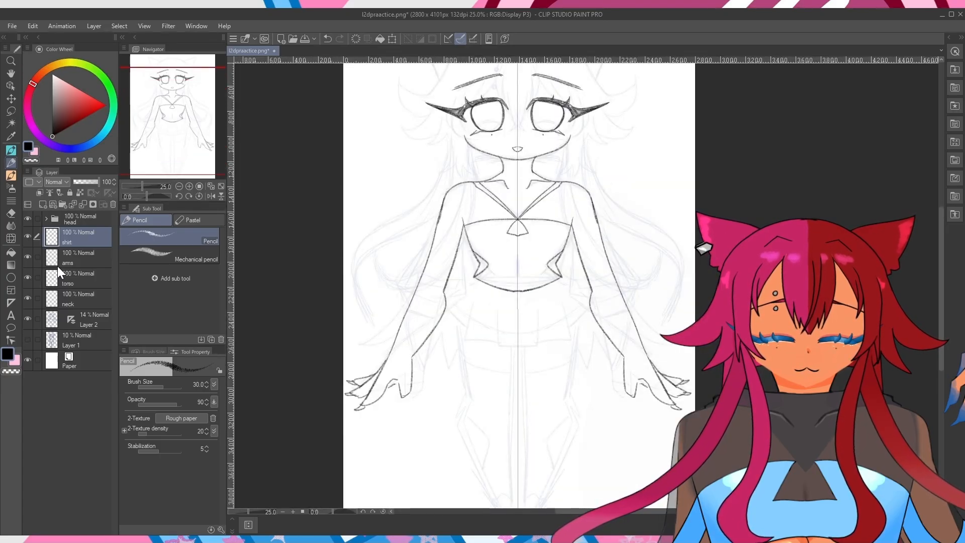
{"action": "key", "text": "ctrl+plus"}
{"action": "left_click", "coordinate": [11, 214]}
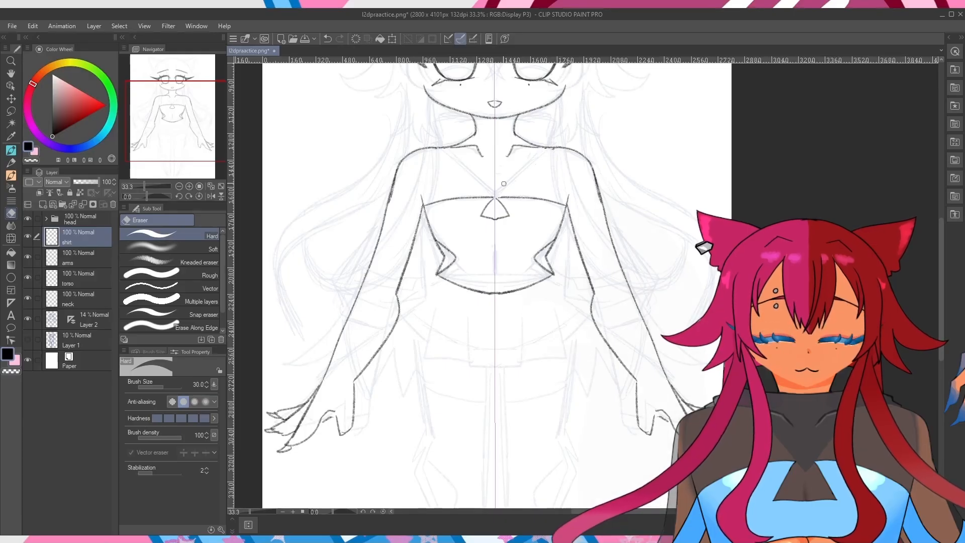
{"action": "key", "text": "p"}
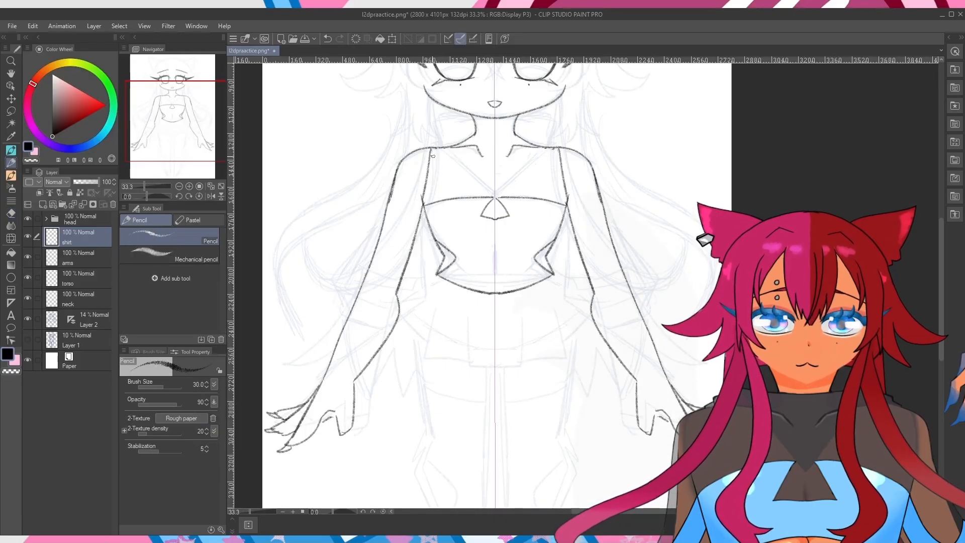
{"action": "left_click_drag", "start_coordinate": [437, 150], "coordinate": [435, 207]}
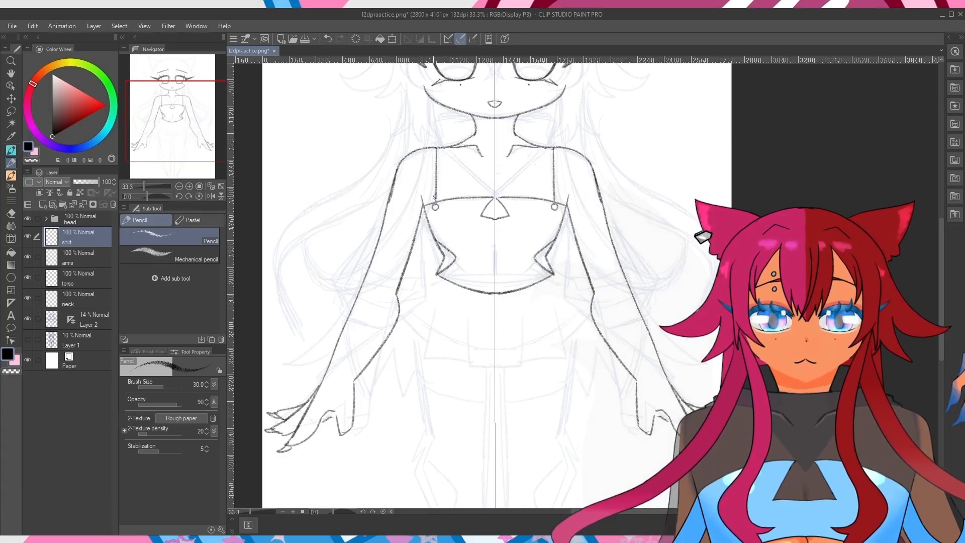
Add a layer named "skirt" above the shirt layer and draw a mirrored skirt flaring from the waist with a pleated hem.
{"action": "left_click", "coordinate": [44, 205]}
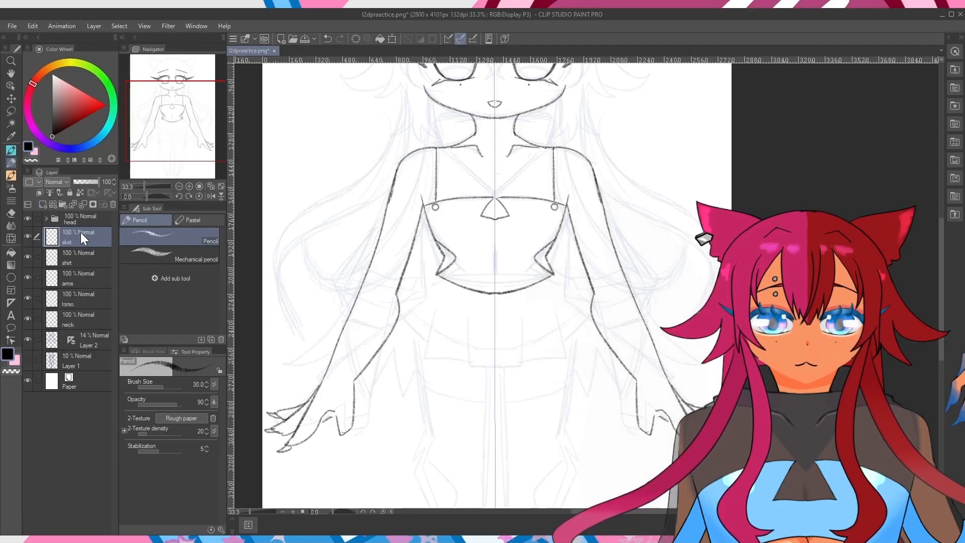
{"action": "left_click_drag", "start_coordinate": [436, 275], "coordinate": [408, 326]}
{"action": "key", "text": "ctrl+z"}
{"action": "left_click_drag", "start_coordinate": [438, 275], "coordinate": [395, 311]}
{"action": "left_click_drag", "start_coordinate": [395, 311], "coordinate": [432, 346]}
{"action": "left_click_drag", "start_coordinate": [434, 310], "coordinate": [430, 357]}
{"action": "left_click_drag", "start_coordinate": [430, 357], "coordinate": [473, 362]}
{"action": "left_click_drag", "start_coordinate": [471, 324], "coordinate": [474, 369]}
{"action": "left_click_drag", "start_coordinate": [474, 369], "coordinate": [495, 370]}
{"action": "scroll", "coordinate": [496, 374], "scroll_direction": "down", "scroll_amount": 1}
{"action": "left_click_drag", "start_coordinate": [175, 135], "coordinate": [173, 156]}
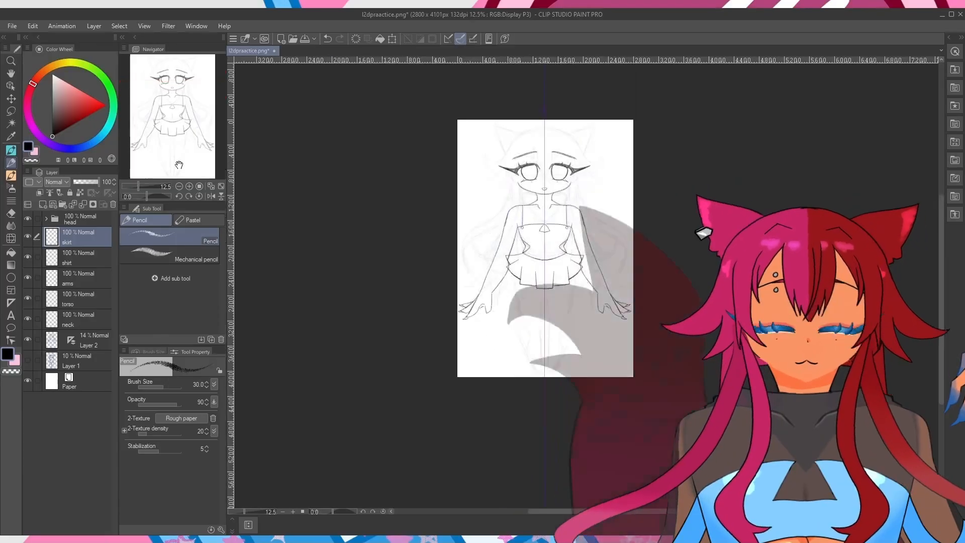
{"action": "key", "text": "ctrl+plus"}
{"action": "key", "text": "ctrl+minus"}
{"action": "key", "text": "ctrl+minus"}
{"action": "key", "text": "ctrl+minus"}
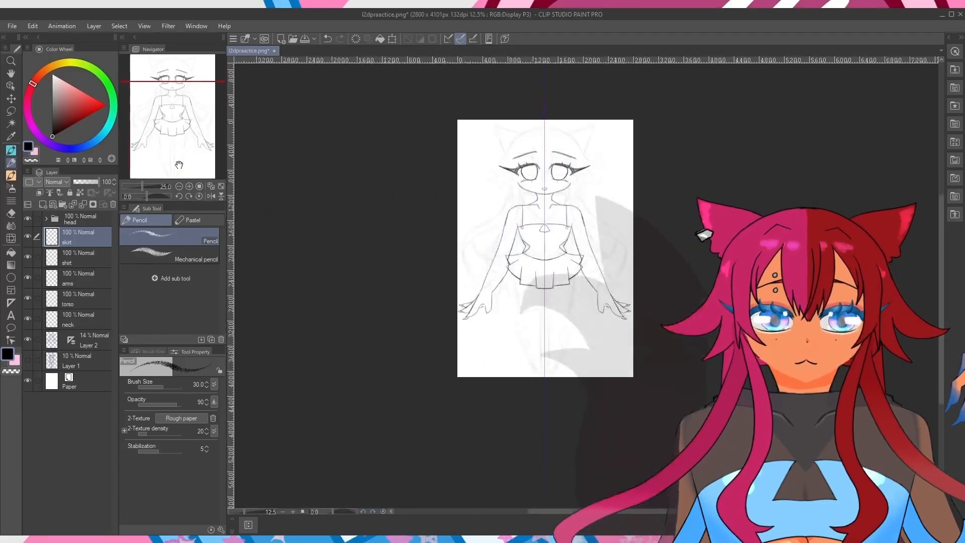
Add a layer named "legs" above the skirt layer and draw mirrored leg outlines from under the skirt down to pointed feet.
{"action": "key", "text": "ctrl+plus"}
{"action": "key", "text": "ctrl+plus"}
{"action": "key", "text": "ctrl+plus"}
{"action": "left_click", "coordinate": [43, 204]}
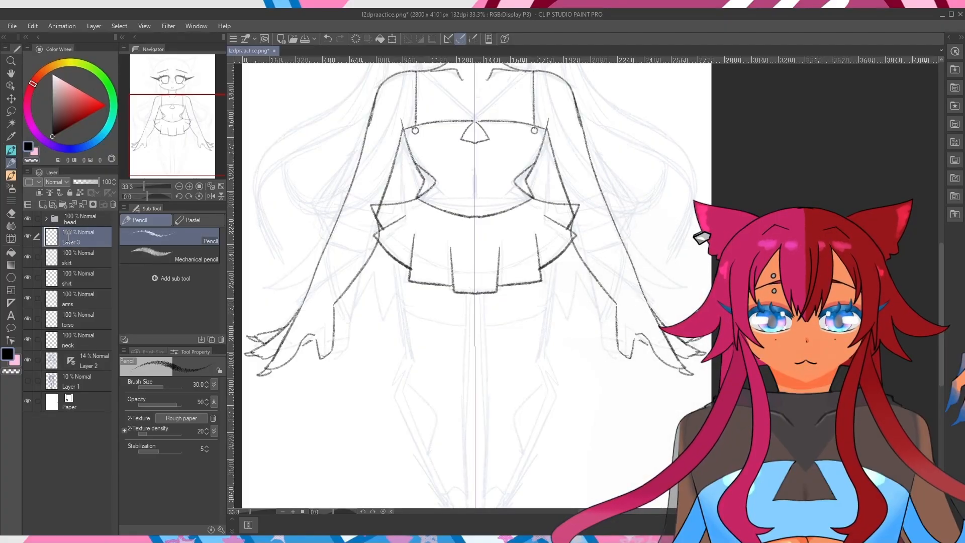
{"action": "left_click_drag", "start_coordinate": [179, 138], "coordinate": [180, 146]}
{"action": "mouse_move", "coordinate": [382, 212]}
{"action": "left_mouse_down"}
{"action": "mouse_move", "coordinate": [395, 315]}
{"action": "mouse_move", "coordinate": [455, 475]}
{"action": "left_mouse_up"}
{"action": "key", "text": "ctrl+z"}
{"action": "mouse_move", "coordinate": [396, 316]}
{"action": "left_mouse_down"}
{"action": "mouse_move", "coordinate": [411, 405]}
{"action": "mouse_move", "coordinate": [454, 472]}
{"action": "left_mouse_up"}
{"action": "mouse_move", "coordinate": [450, 247]}
{"action": "left_mouse_down"}
{"action": "mouse_move", "coordinate": [454, 473]}
{"action": "mouse_move", "coordinate": [451, 340]}
{"action": "mouse_move", "coordinate": [459, 461]}
{"action": "left_mouse_up"}
{"action": "key", "text": "ctrl+z"}
{"action": "key", "text": "ctrl+z"}
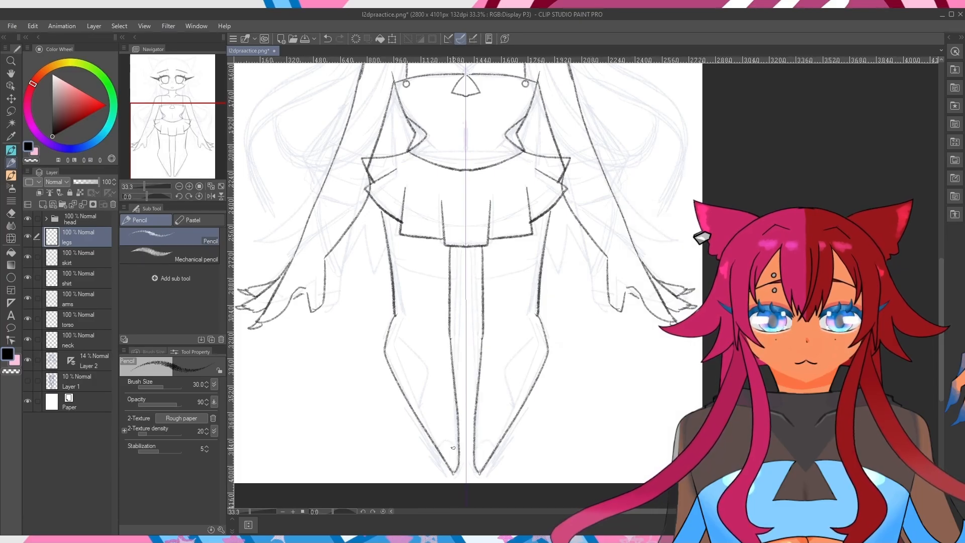
Draw curved stocking bands across the thighs and small curved details at the outer knees and toes.
{"action": "left_click_drag", "start_coordinate": [389, 251], "coordinate": [448, 279]}
{"action": "scroll", "coordinate": [467, 260], "scroll_direction": "down", "scroll_amount": 3}
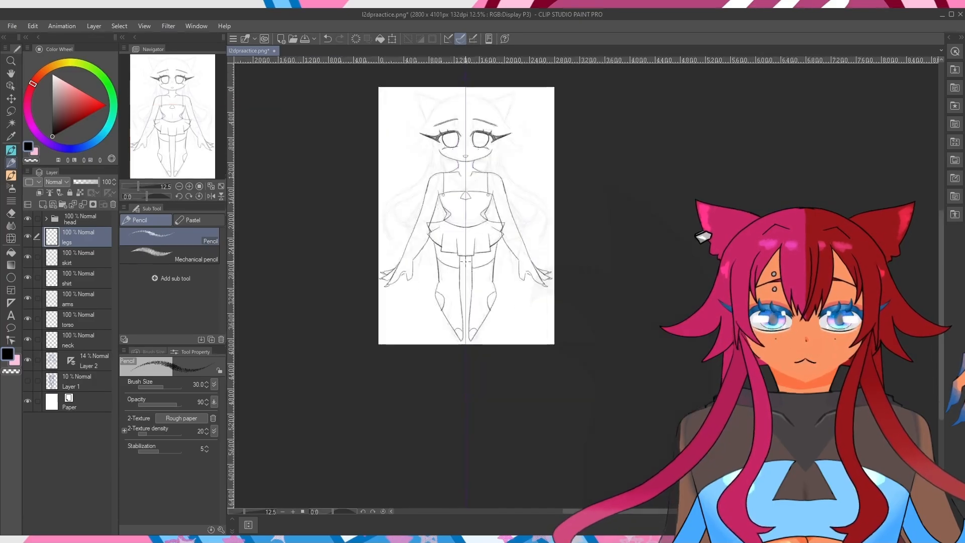
{"action": "mouse_move", "coordinate": [176, 125]}
{"action": "left_mouse_down"}
{"action": "mouse_move", "coordinate": [177, 114]}
{"action": "mouse_move", "coordinate": [193, 123]}
{"action": "mouse_move", "coordinate": [153, 104]}
{"action": "left_mouse_up"}
{"action": "scroll", "coordinate": [191, 126], "scroll_direction": "up", "scroll_amount": 3}
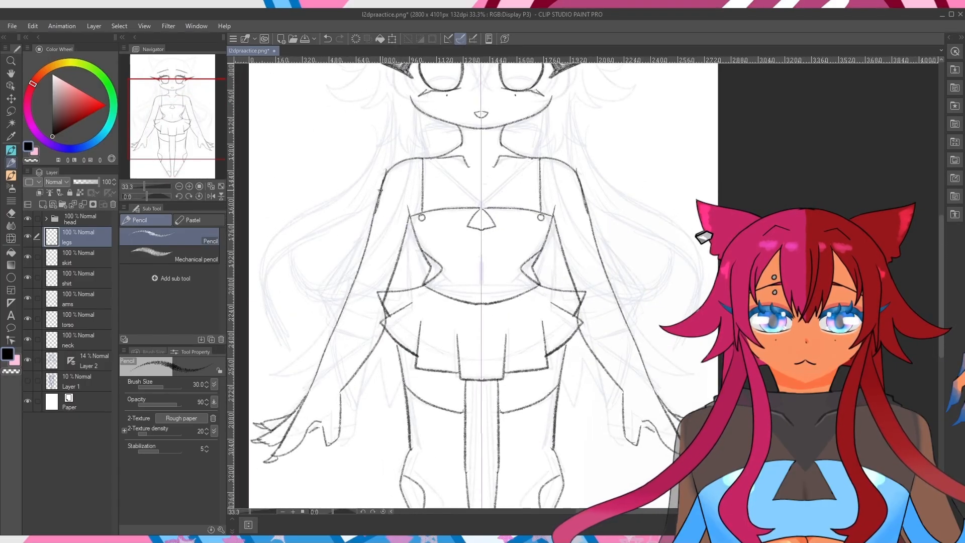
{"action": "left_click_drag", "start_coordinate": [384, 178], "coordinate": [309, 369]}
{"action": "key", "text": "ctrl+z"}
{"action": "left_click_drag", "start_coordinate": [383, 176], "coordinate": [342, 389]}
{"action": "left_click_drag", "start_coordinate": [389, 330], "coordinate": [349, 388]}
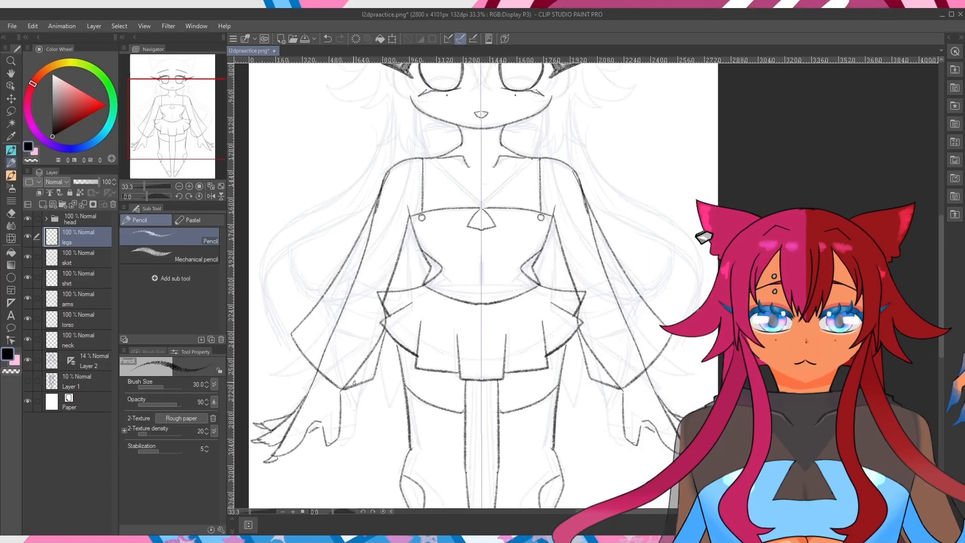
{"action": "scroll", "coordinate": [354, 382], "scroll_direction": "down", "scroll_amount": 1}
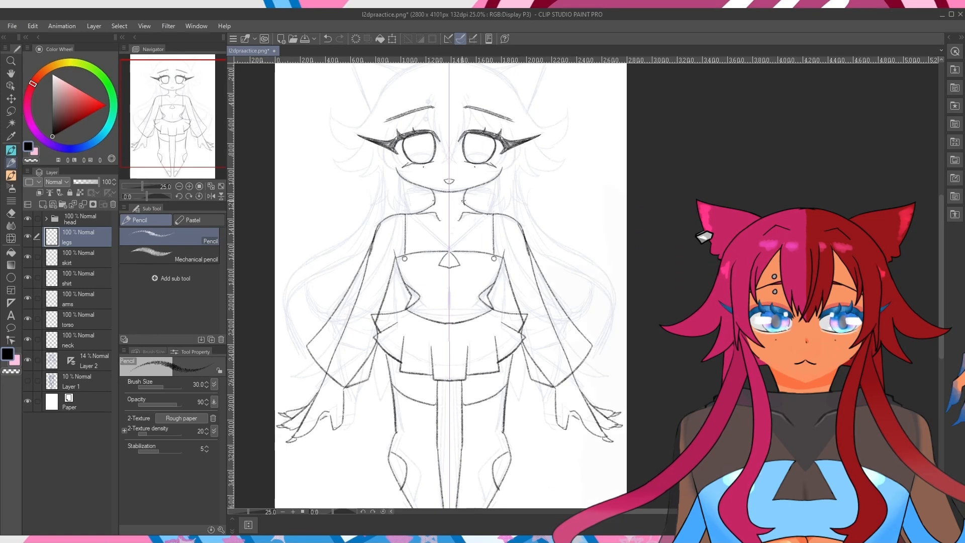
{"action": "scroll", "coordinate": [436, 184], "scroll_direction": "down", "scroll_amount": 2}
{"action": "key", "text": "ctrl+z"}
{"action": "key", "text": "ctrl+z"}
{"action": "key", "text": "ctrl+z"}
{"action": "scroll", "coordinate": [436, 184], "scroll_direction": "up", "scroll_amount": 2}
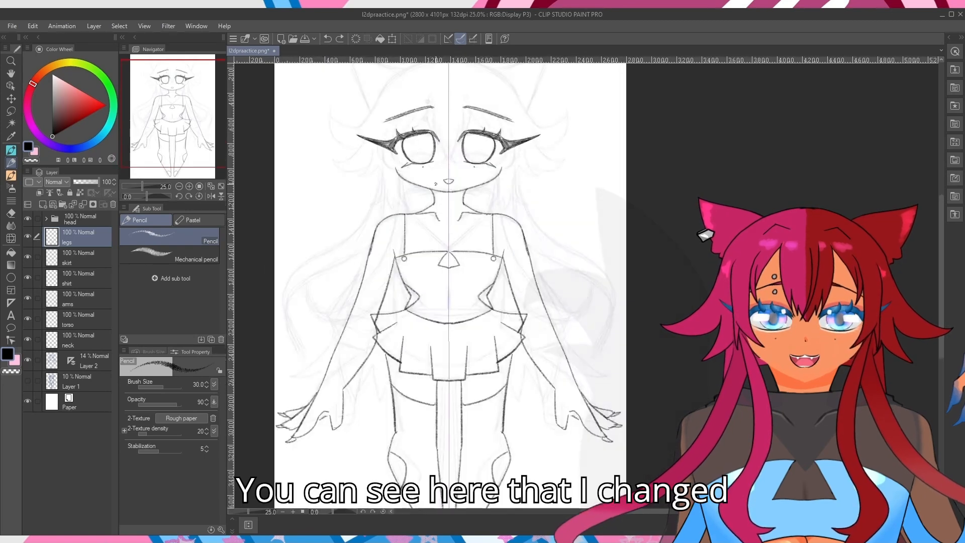
Draw mirrored flared sleeves on the shirt layer, running from the shoulders along the arms to wide angled cuffs near the wrists.
{"action": "left_click", "coordinate": [78, 278]}
{"action": "left_click_drag", "start_coordinate": [377, 229], "coordinate": [303, 355]}
{"action": "left_click_drag", "start_coordinate": [303, 355], "coordinate": [334, 386]}
{"action": "key", "text": "ctrl+z"}
{"action": "key", "text": "ctrl+z"}
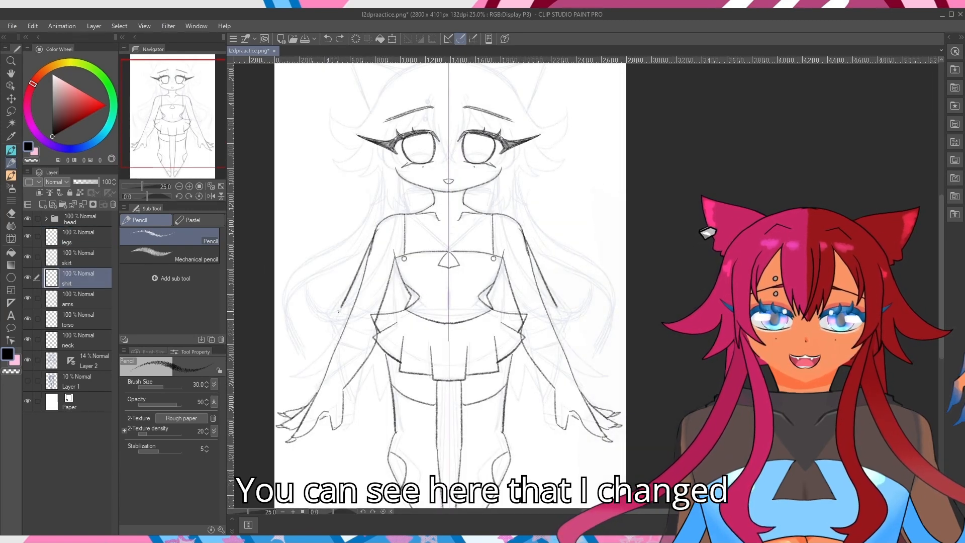
{"action": "left_click_drag", "start_coordinate": [376, 229], "coordinate": [310, 351]}
{"action": "left_click_drag", "start_coordinate": [309, 351], "coordinate": [328, 380]}
{"action": "mouse_move", "coordinate": [392, 260]}
{"action": "left_mouse_down"}
{"action": "mouse_move", "coordinate": [372, 354]}
{"action": "mouse_move", "coordinate": [345, 381]}
{"action": "left_mouse_up"}
Add a collar line across the neck and curved shoulder lines joining it to the sleeves.
{"action": "mouse_move", "coordinate": [462, 200]}
{"action": "left_mouse_down"}
{"action": "mouse_move", "coordinate": [435, 200]}
{"action": "mouse_move", "coordinate": [379, 227]}
{"action": "mouse_move", "coordinate": [371, 243]}
{"action": "left_mouse_up"}
{"action": "key", "text": "ctrl+z"}
{"action": "left_click_drag", "start_coordinate": [414, 211], "coordinate": [376, 248]}
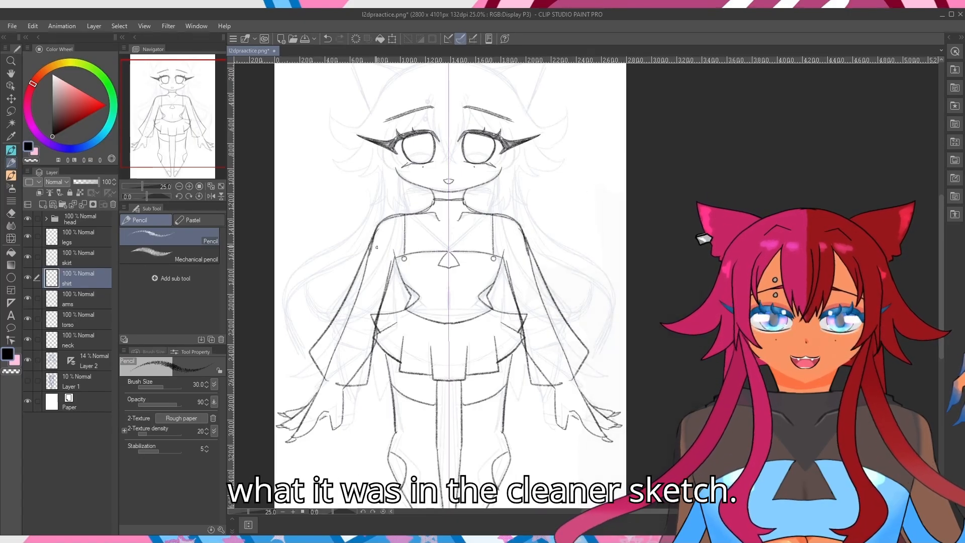
Hide the faded sketch layer and erase the small bow at the centre of the shirt's top edge.
{"action": "left_click", "coordinate": [28, 361]}
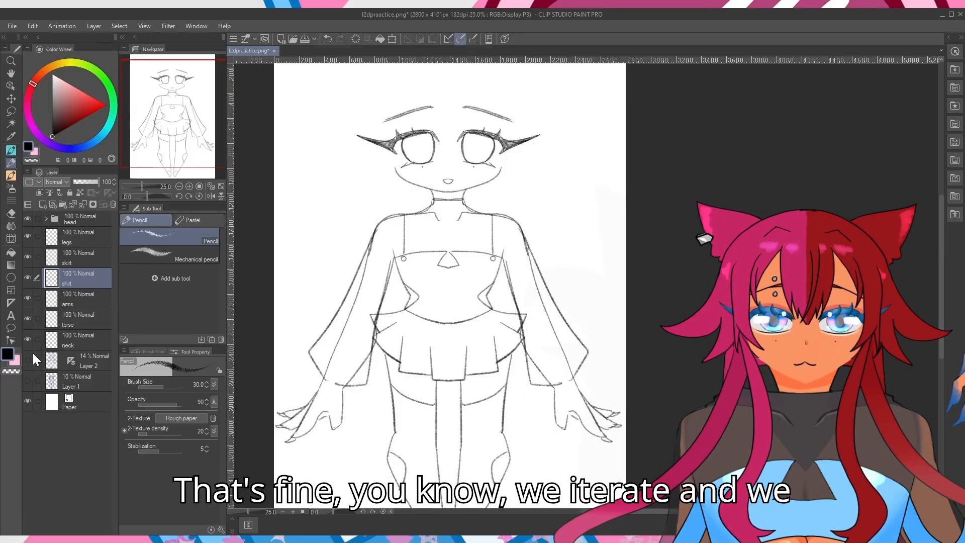
{"action": "key", "text": "e"}
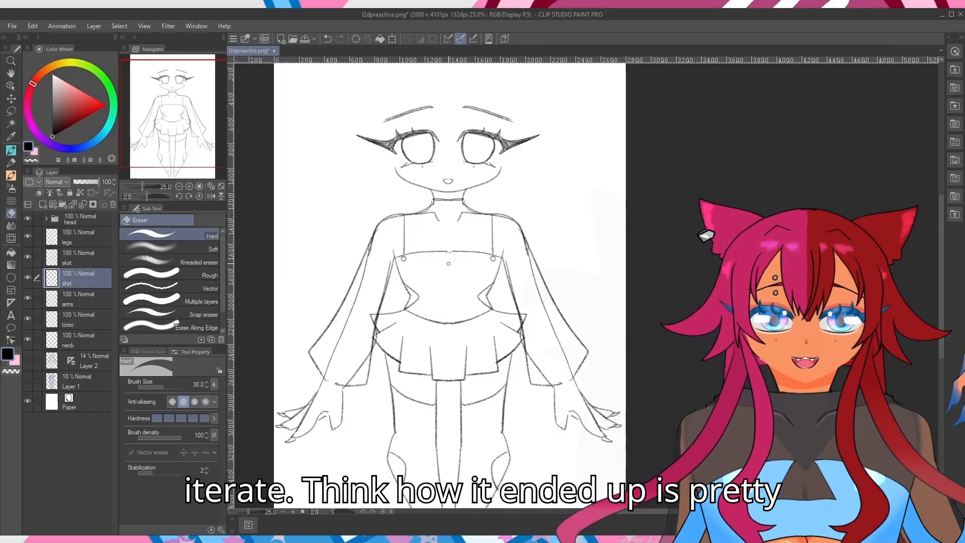
Toggle the visibility of the skirt, legs, shirt, torso and arms layers to check each body part separately.
{"action": "left_click", "coordinate": [32, 258]}
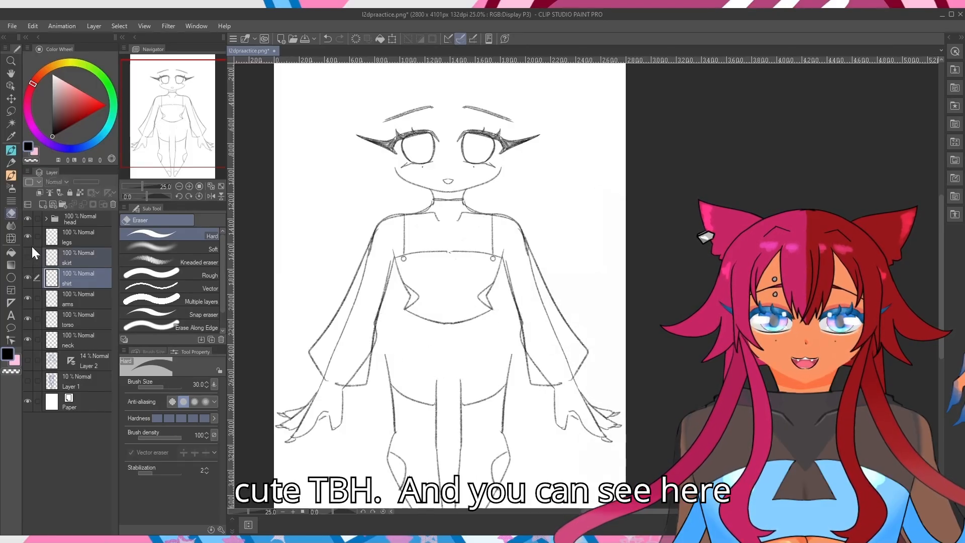
{"action": "left_click", "coordinate": [32, 240]}
{"action": "left_click", "coordinate": [28, 279]}
{"action": "left_click", "coordinate": [26, 279]}
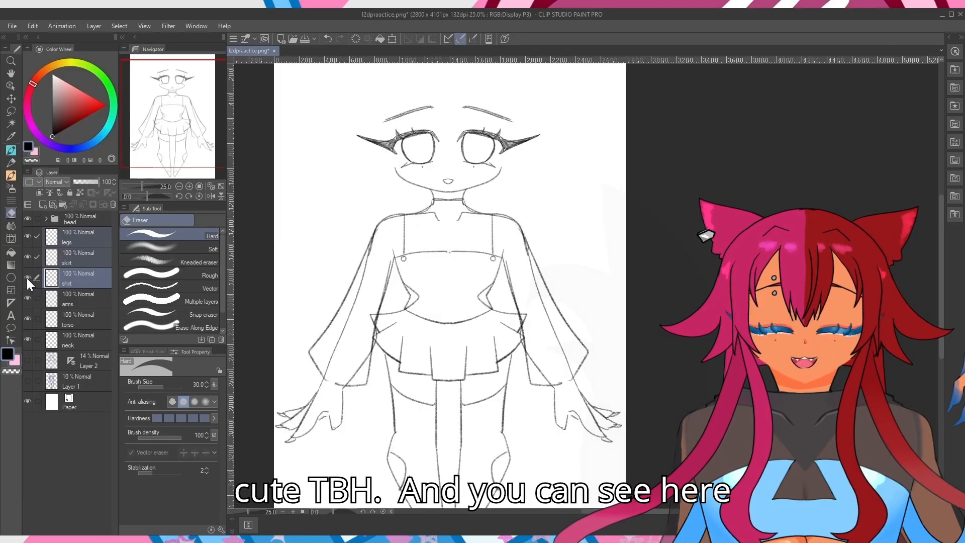
{"action": "left_click", "coordinate": [26, 278]}
{"action": "left_click", "coordinate": [26, 277]}
{"action": "left_click", "coordinate": [26, 277]}
{"action": "left_click", "coordinate": [30, 316]}
{"action": "left_click", "coordinate": [30, 315]}
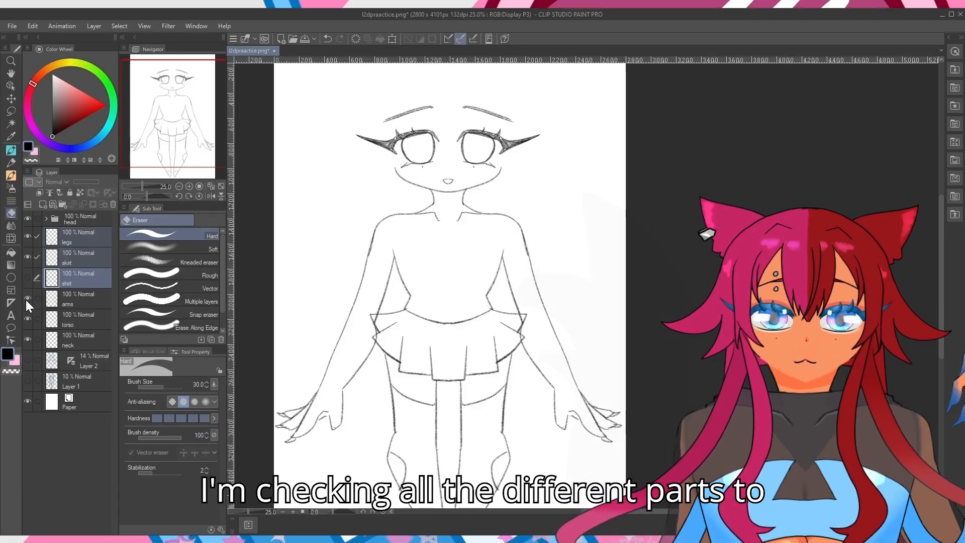
{"action": "left_click", "coordinate": [29, 298]}
{"action": "left_click", "coordinate": [28, 297]}
{"action": "left_click", "coordinate": [62, 311]}
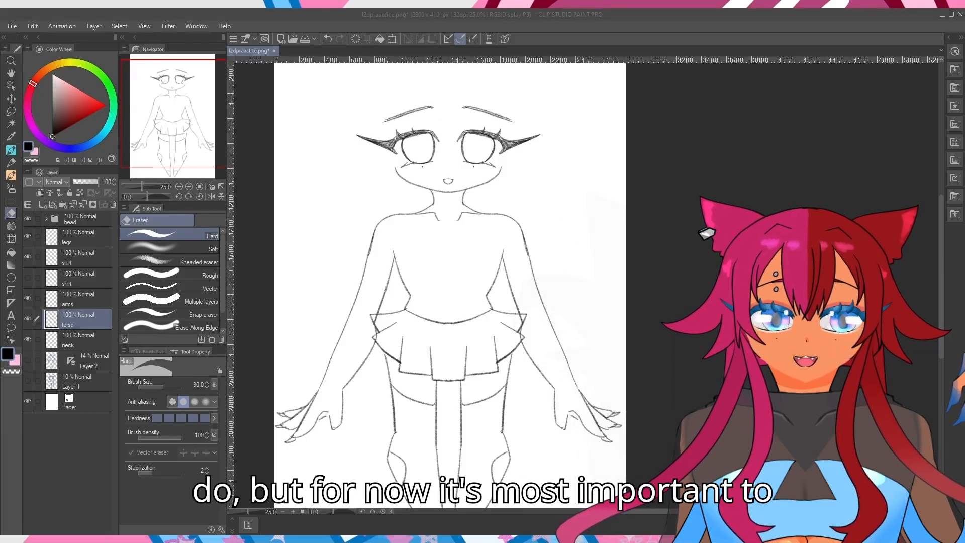
Make the hair folder inside the head folder visible and show the shirt layer again.
{"action": "left_click", "coordinate": [47, 220]}
{"action": "left_click", "coordinate": [47, 220]}
{"action": "left_click", "coordinate": [28, 235]}
{"action": "key", "text": "ctrl+minus"}
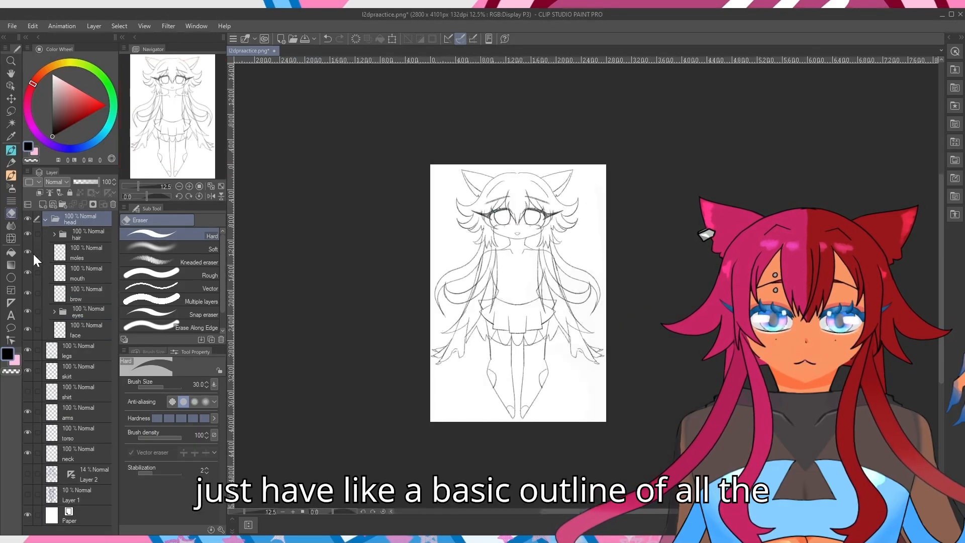
{"action": "key", "text": "ctrl+plus"}
{"action": "key", "text": "ctrl+minus"}
{"action": "left_click", "coordinate": [44, 220]}
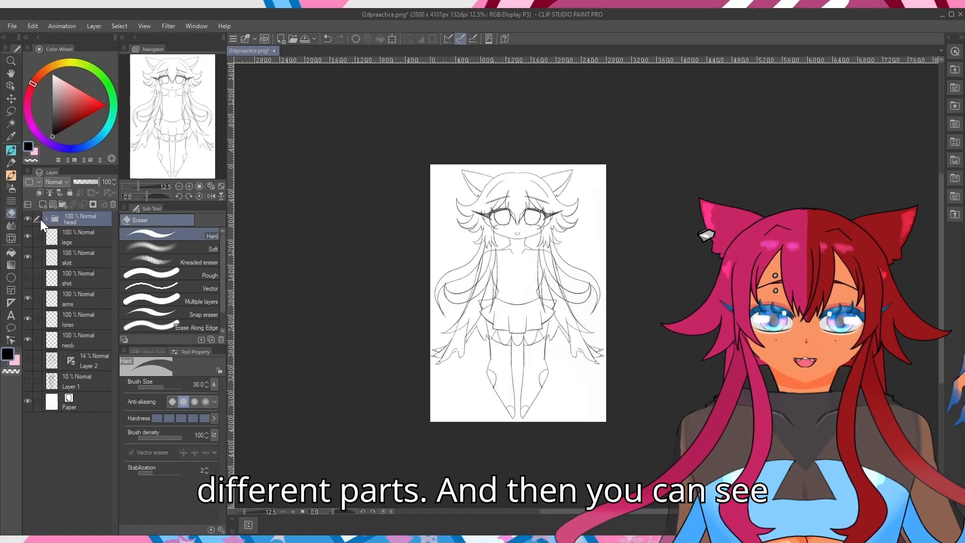
{"action": "left_click", "coordinate": [26, 275]}
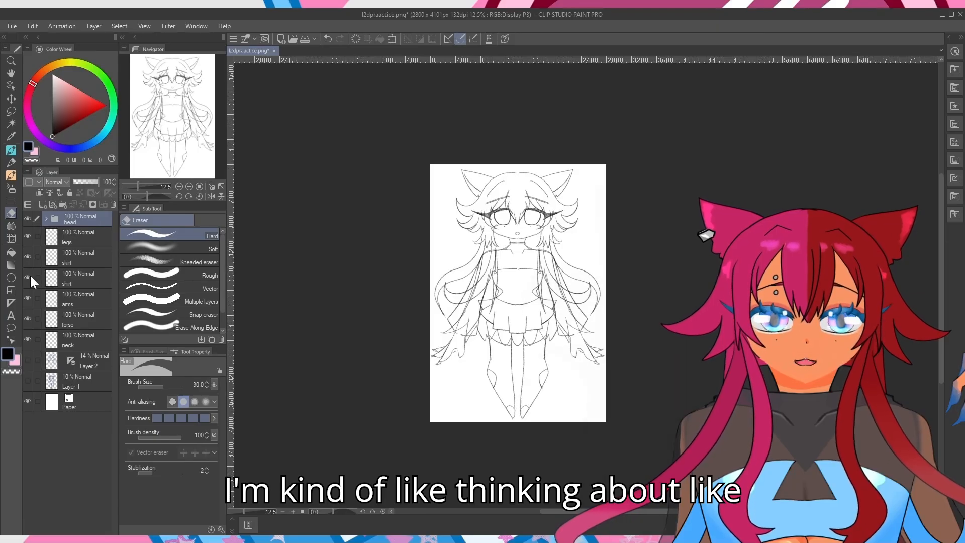
Extend the canvas downward to a height of 5008 px and select the legs layer.
{"action": "left_click", "coordinate": [32, 27]}
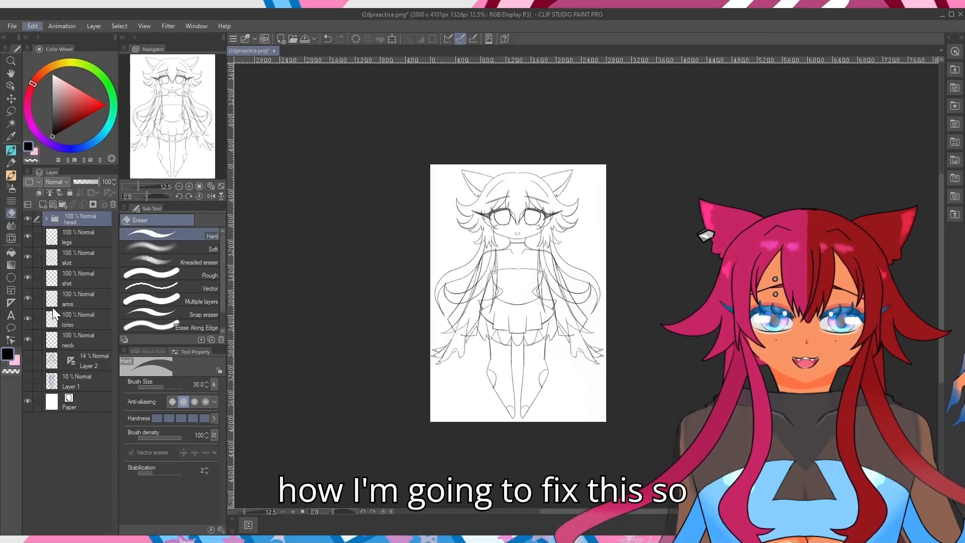
{"action": "left_click", "coordinate": [45, 306]}
{"action": "left_click_drag", "start_coordinate": [518, 423], "coordinate": [521, 480]}
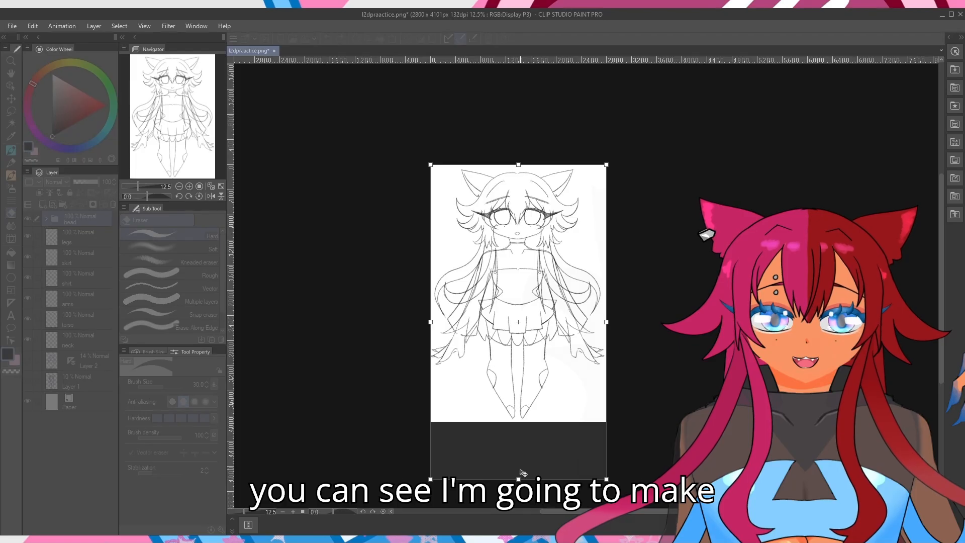
{"action": "key", "text": "Return"}
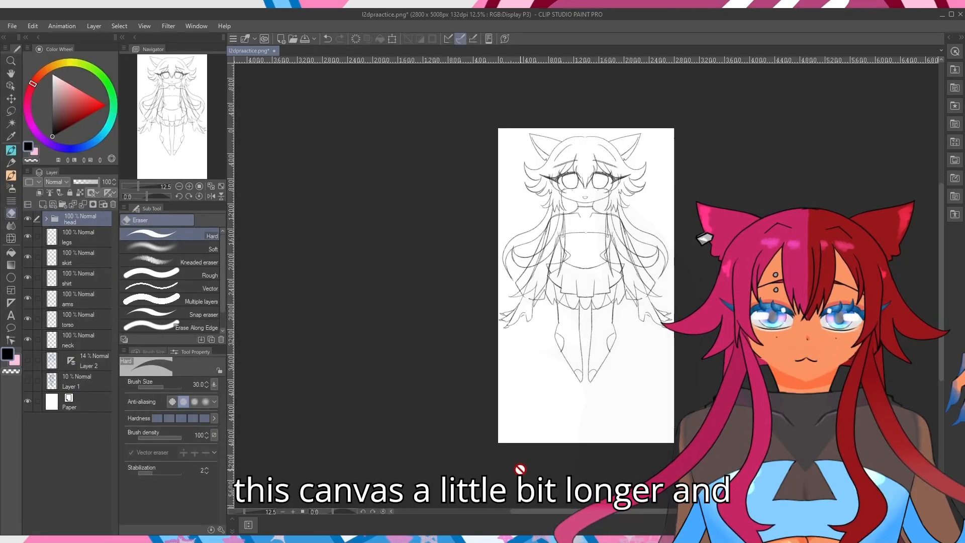
{"action": "left_click", "coordinate": [65, 232]}
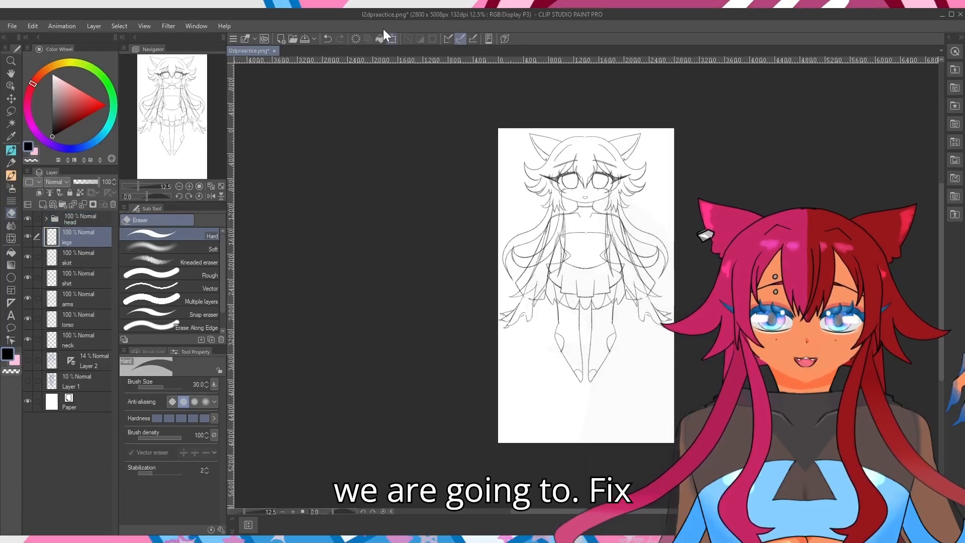
{"action": "left_click", "coordinate": [392, 38]}
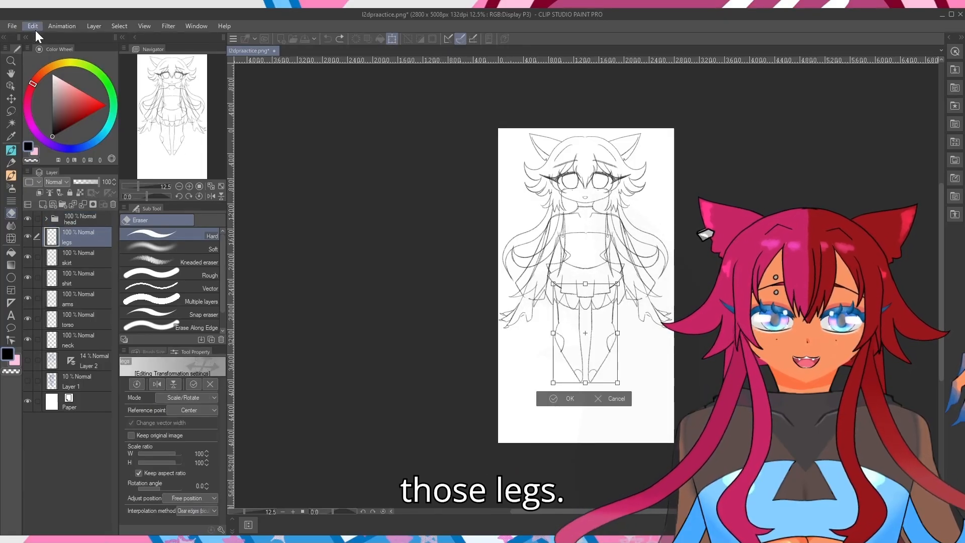
{"action": "left_click_drag", "start_coordinate": [586, 383], "coordinate": [585, 422]}
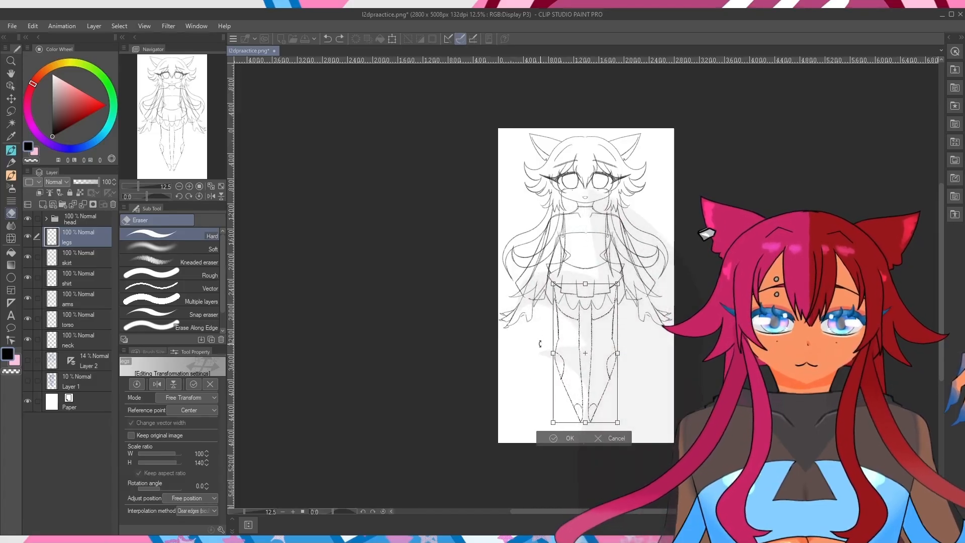
{"action": "key", "text": "ctrl+z"}
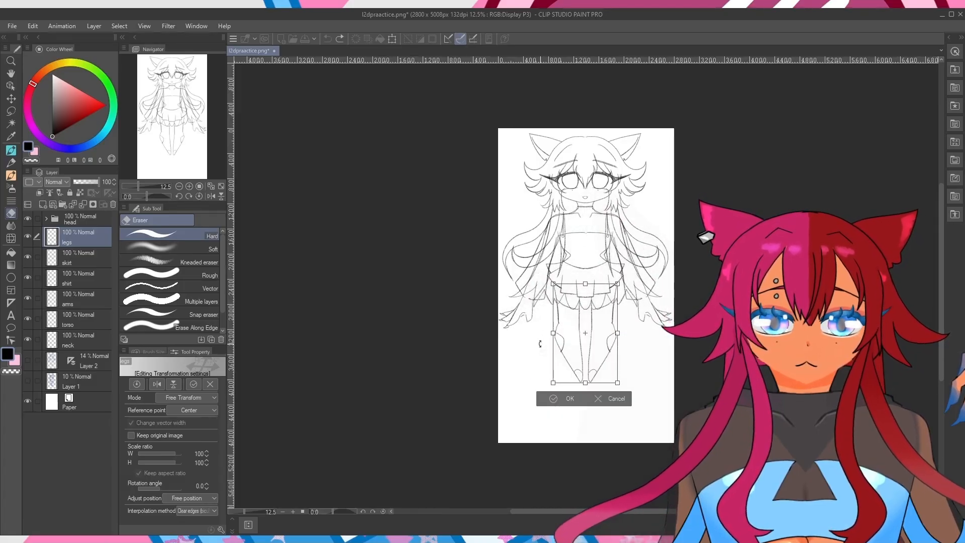
{"action": "left_click", "coordinate": [611, 399]}
Scale the legs up proportionally to 130%, keeping their upper end under the skirt.
{"action": "left_click", "coordinate": [392, 39]}
{"action": "mouse_move", "coordinate": [585, 382]}
{"action": "left_mouse_down"}
{"action": "mouse_move", "coordinate": [585, 413]}
{"action": "mouse_move", "coordinate": [575, 387]}
{"action": "mouse_move", "coordinate": [578, 396]}
{"action": "left_mouse_up"}
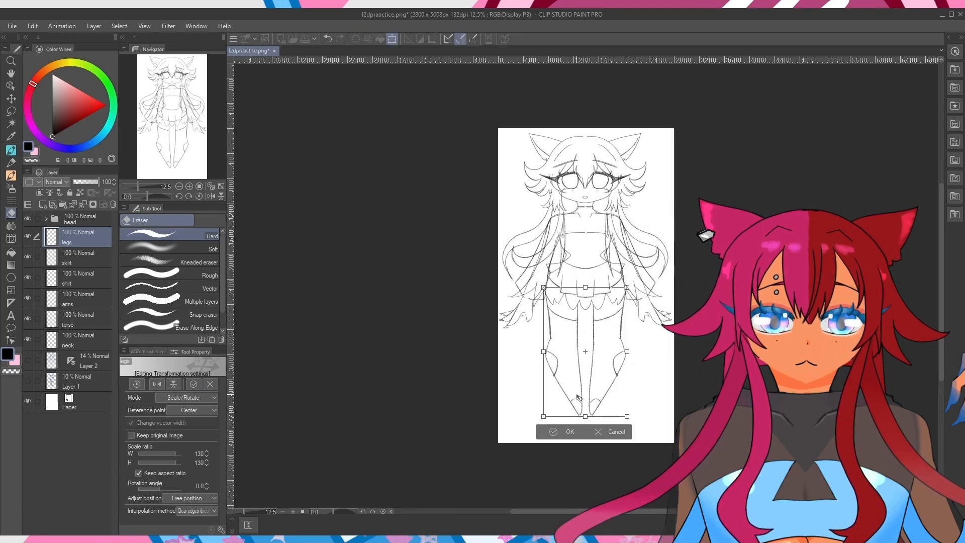
{"action": "left_click", "coordinate": [553, 430]}
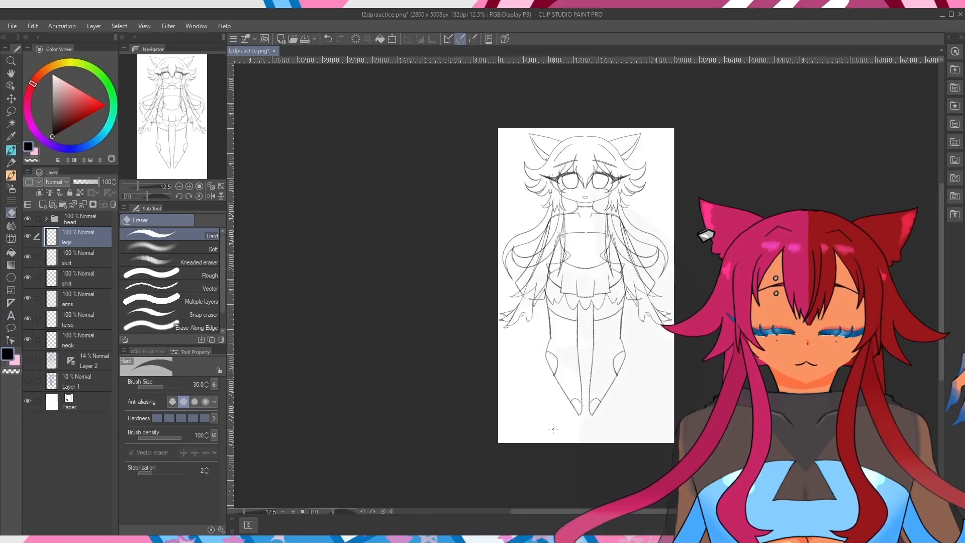
Hide the head folder and show the faded sketch layer with its symmetry ruler.
{"action": "left_click", "coordinate": [28, 218]}
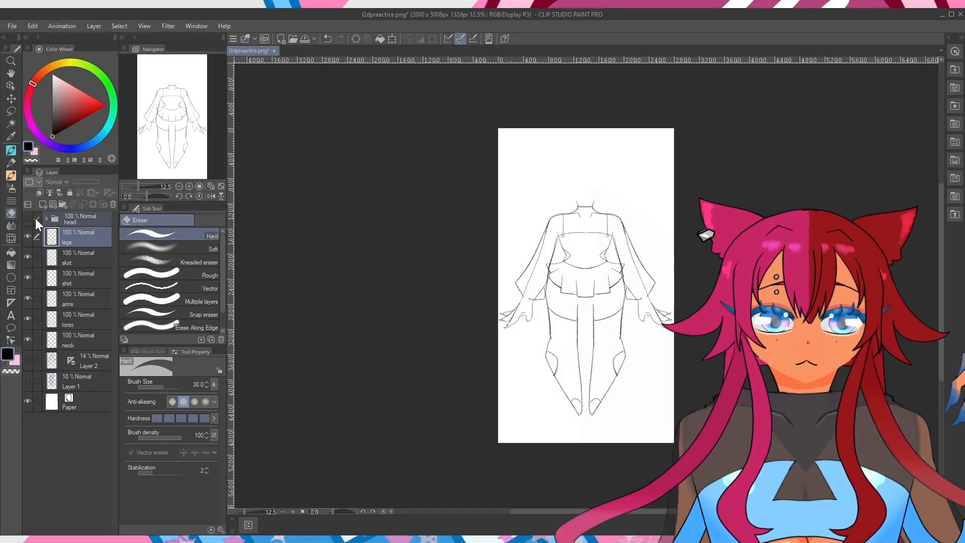
{"action": "key", "text": "ctrl+plus"}
{"action": "key", "text": "ctrl+plus"}
{"action": "left_click", "coordinate": [167, 135]}
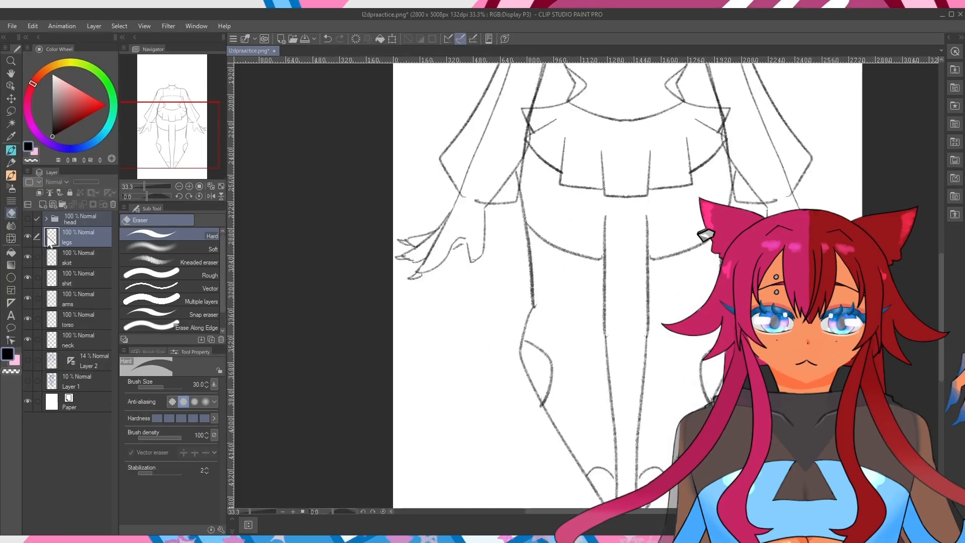
{"action": "left_click", "coordinate": [27, 360]}
{"action": "left_click", "coordinate": [163, 145]}
{"action": "left_click_drag", "start_coordinate": [164, 147], "coordinate": [166, 147]}
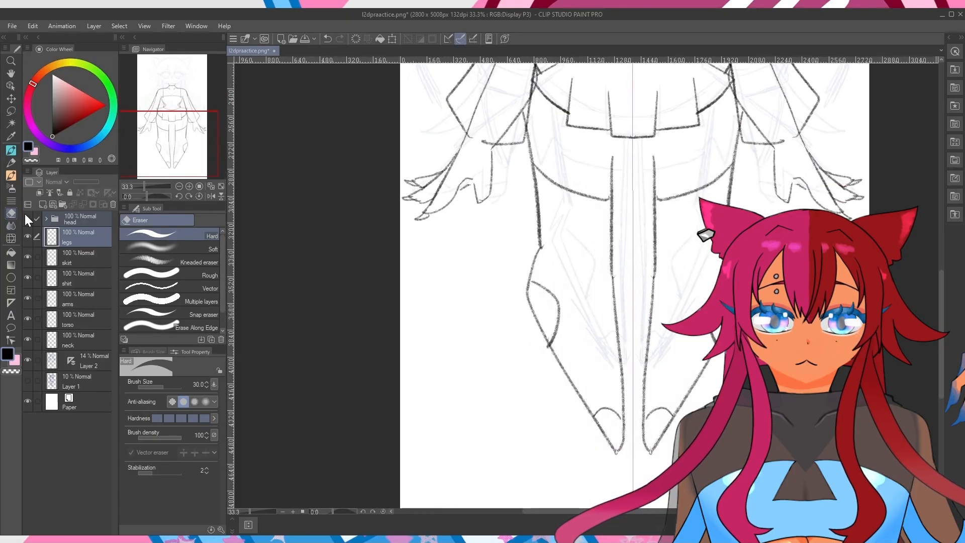
Erase both pointed feet from the legs layer below the ankles and switch back to the Pencil.
{"action": "mouse_move", "coordinate": [599, 413]}
{"action": "left_mouse_down"}
{"action": "mouse_move", "coordinate": [615, 453]}
{"action": "mouse_move", "coordinate": [662, 446]}
{"action": "left_mouse_up"}
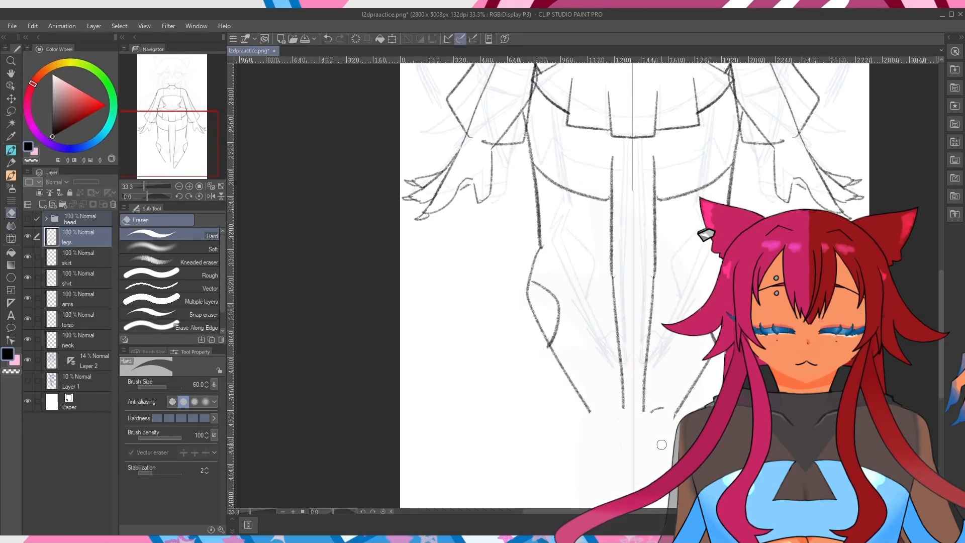
{"action": "left_click", "coordinate": [11, 163]}
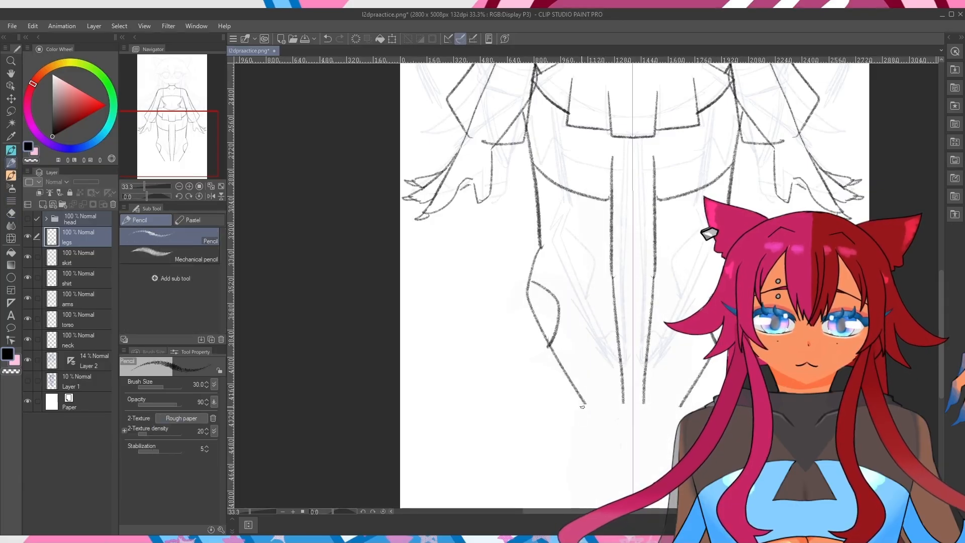
{"action": "left_click_drag", "start_coordinate": [583, 401], "coordinate": [587, 410]}
{"action": "mouse_move", "coordinate": [624, 402]}
{"action": "left_mouse_down"}
{"action": "mouse_move", "coordinate": [622, 460]}
{"action": "mouse_move", "coordinate": [604, 474]}
{"action": "left_mouse_up"}
{"action": "left_click_drag", "start_coordinate": [583, 408], "coordinate": [574, 453]}
{"action": "left_click_drag", "start_coordinate": [602, 475], "coordinate": [570, 454]}
{"action": "key", "text": "ctrl+z"}
{"action": "key", "text": "ctrl+z"}
{"action": "key", "text": "ctrl+z"}
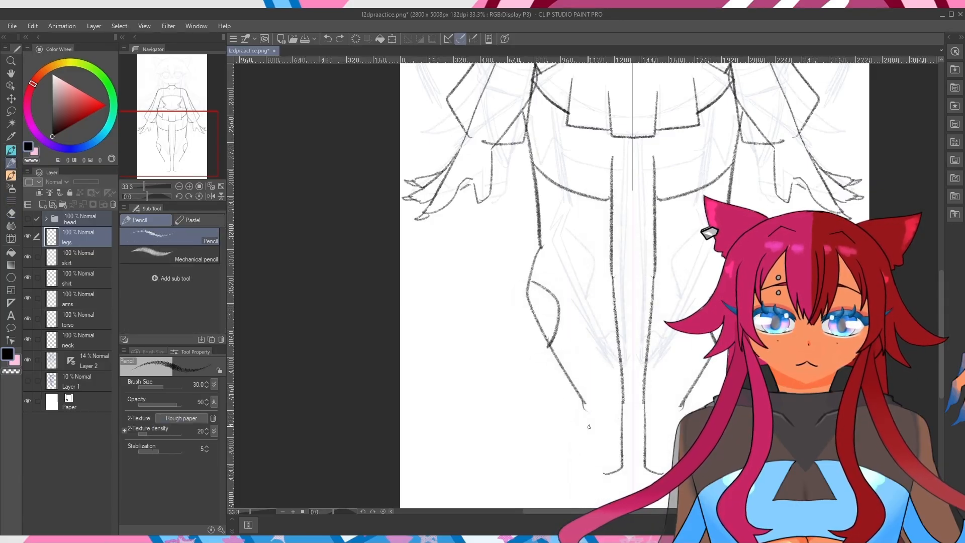
Draw mirrored flat-bottomed feet continuing from the open ankle lines, with a curved toe line across each foot.
{"action": "mouse_move", "coordinate": [624, 402]}
{"action": "left_mouse_down"}
{"action": "mouse_move", "coordinate": [627, 470]}
{"action": "mouse_move", "coordinate": [572, 457]}
{"action": "left_mouse_up"}
{"action": "left_click_drag", "start_coordinate": [584, 403], "coordinate": [572, 451]}
{"action": "scroll", "coordinate": [577, 440], "scroll_direction": "down", "scroll_amount": 3}
{"action": "scroll", "coordinate": [577, 441], "scroll_direction": "up", "scroll_amount": 2}
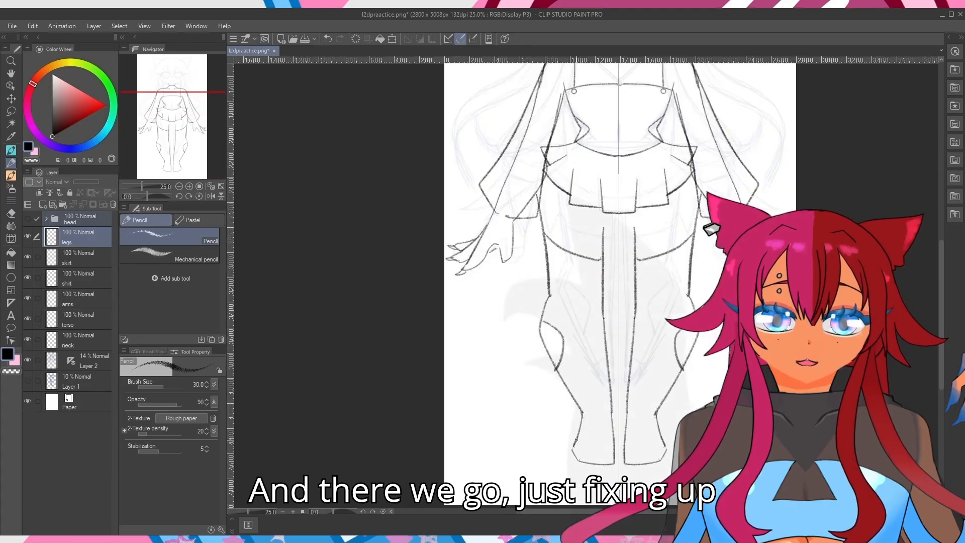
{"action": "left_click_drag", "start_coordinate": [574, 446], "coordinate": [614, 449]}
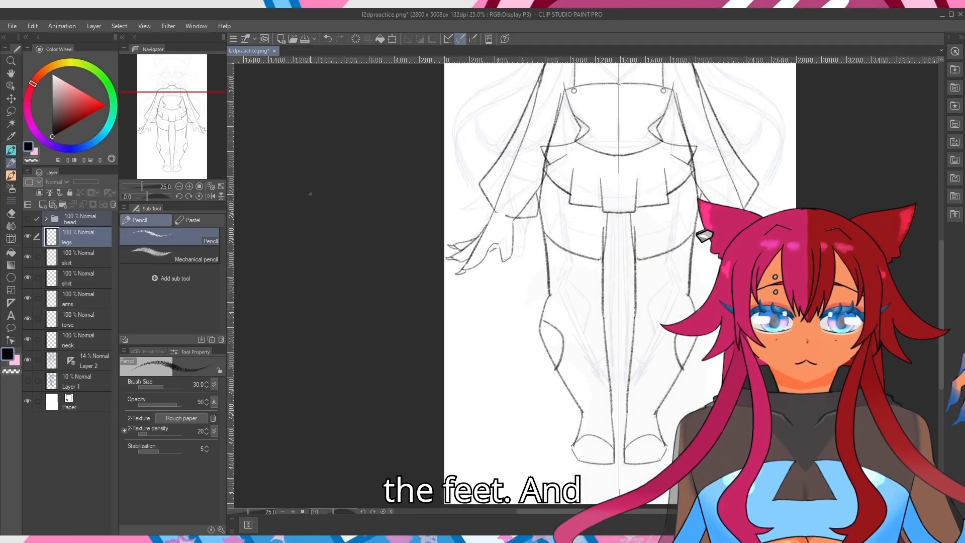
Show the head folder again so the complete figure can be seen.
{"action": "key", "text": "e"}
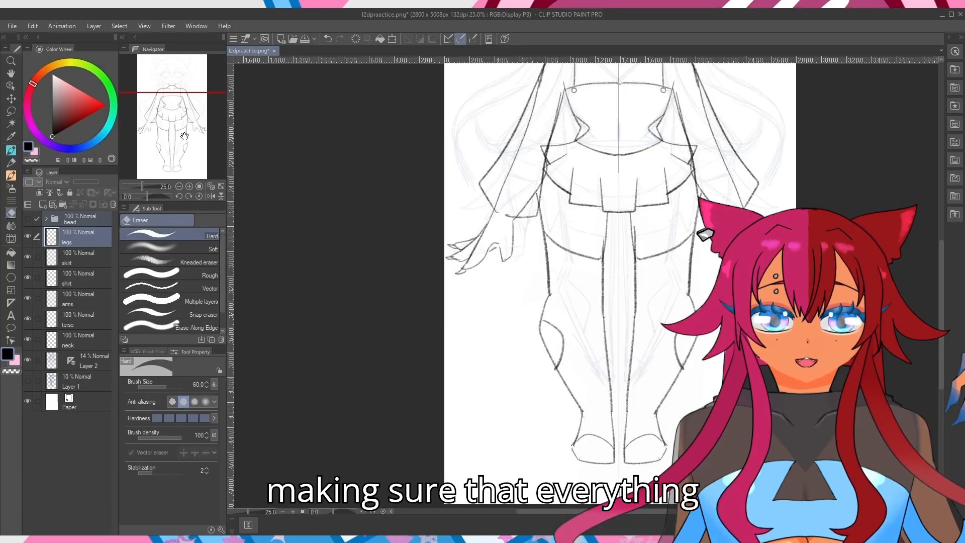
{"action": "left_click_drag", "start_coordinate": [185, 135], "coordinate": [181, 106]}
{"action": "left_click", "coordinate": [29, 222]}
{"action": "key", "text": "ctrl+minus"}
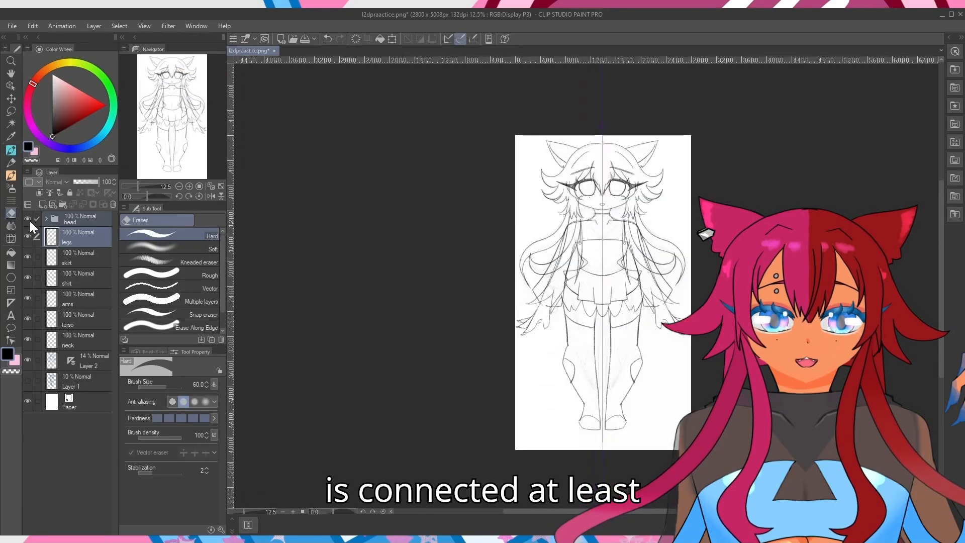
Examine the full figure's line art at different magnifications, checking that head, body, clothes and legs connect.
{"action": "key", "text": "ctrl+plus"}
{"action": "key", "text": "ctrl+minus"}
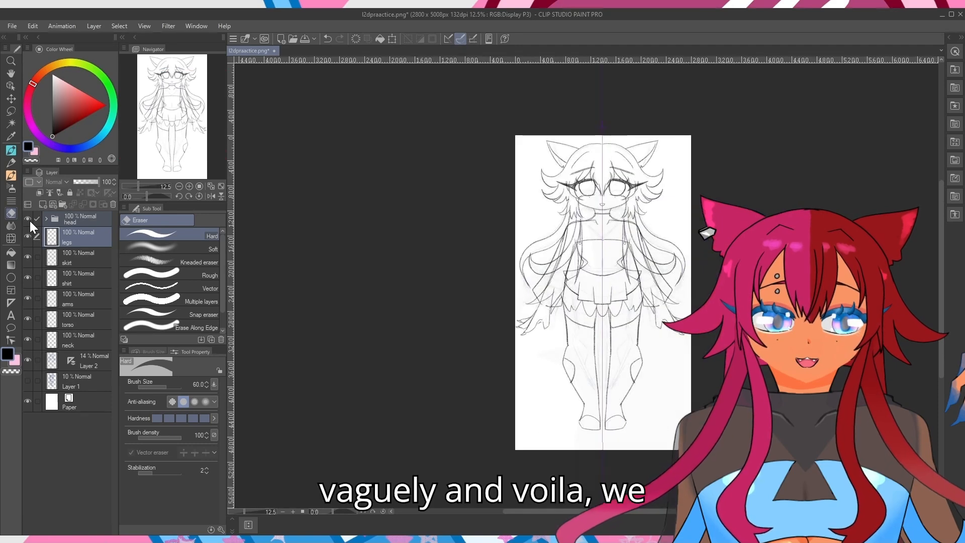
{"action": "key", "text": "ctrl+plus"}
{"action": "key", "text": "ctrl+minus"}
{"action": "key", "text": "ctrl+plus"}
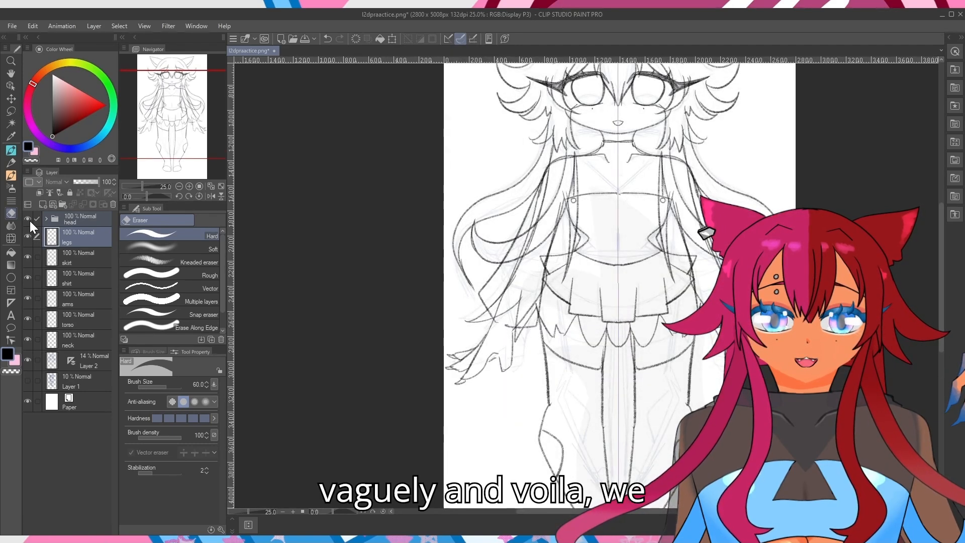
{"action": "key", "text": "ctrl+minus"}
{"action": "key", "text": "ctrl+plus"}
{"action": "key", "text": "ctrl+plus"}
{"action": "key", "text": "ctrl+minus"}
{"action": "left_click", "coordinate": [53, 342]}
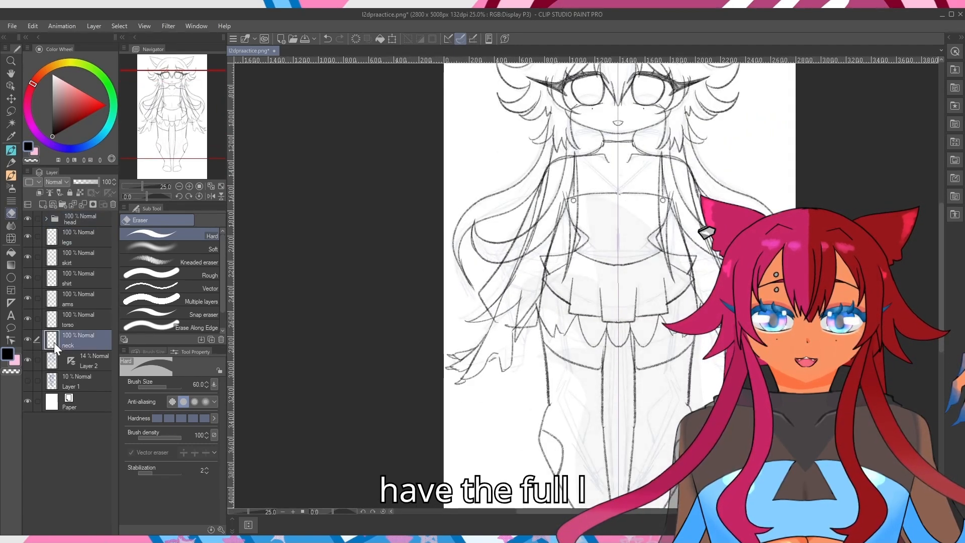
{"action": "key", "text": "ctrl+minus"}
{"action": "key", "text": "ctrl+plus"}
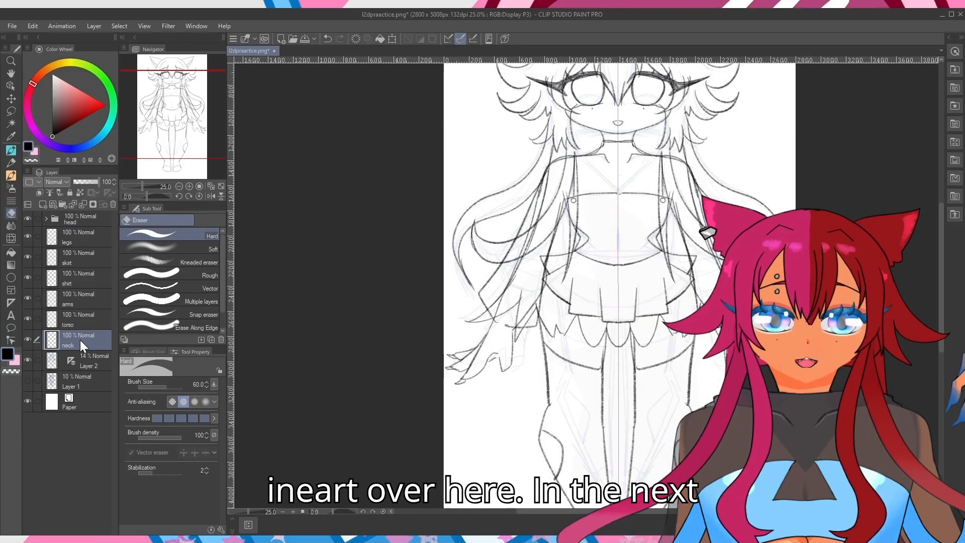
Create a layer folder above the legs layer and name it body.
{"action": "left_click", "coordinate": [68, 236]}
{"action": "left_click", "coordinate": [62, 204]}
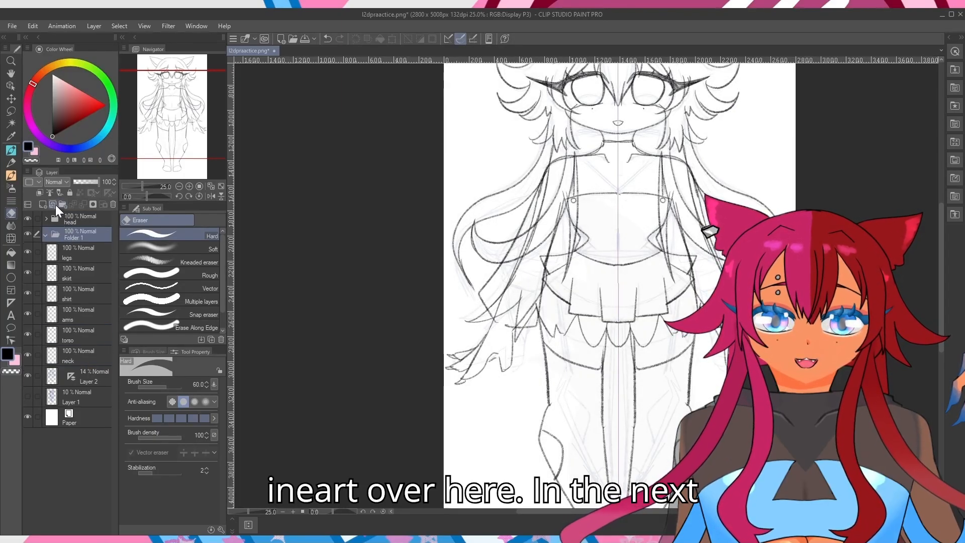
{"action": "double_click", "coordinate": [73, 238]}
{"action": "type", "text": "body"}
{"action": "key", "text": "Return"}
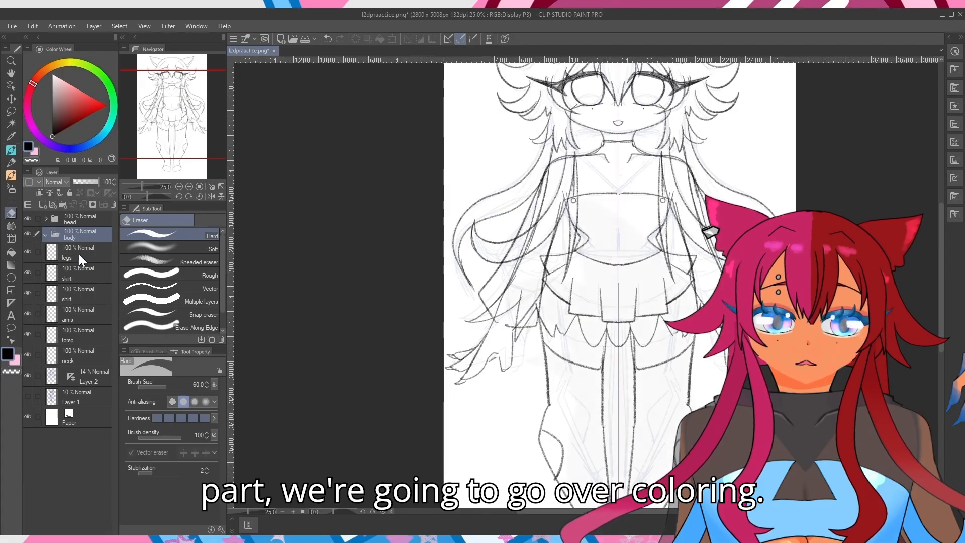
Move the legs, skirt, shirt, arms, torso and neck layers into the body folder, with skirt above legs, and collapse the folder.
{"action": "left_click_drag", "start_coordinate": [80, 254], "coordinate": [77, 245]}
{"action": "left_click", "coordinate": [79, 279]}
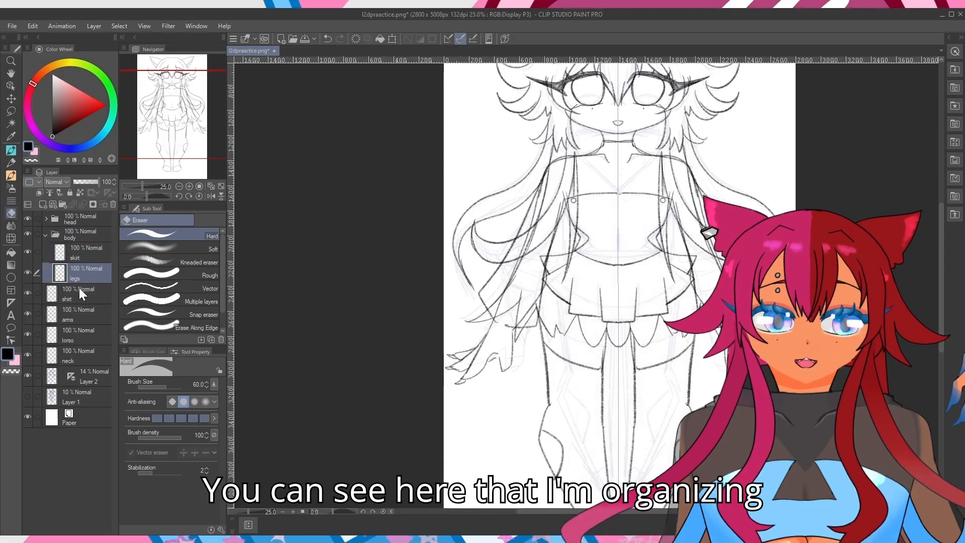
{"action": "left_click_drag", "start_coordinate": [80, 294], "coordinate": [79, 283]}
{"action": "left_click_drag", "start_coordinate": [85, 320], "coordinate": [79, 302]}
{"action": "left_click_drag", "start_coordinate": [82, 338], "coordinate": [79, 323]}
{"action": "left_click_drag", "start_coordinate": [83, 356], "coordinate": [83, 342]}
{"action": "left_click", "coordinate": [46, 235]}
Hide the faded sketch on Layer 2 and review the clean line art of the whole figure.
{"action": "left_click", "coordinate": [29, 253]}
{"action": "scroll", "coordinate": [168, 111], "scroll_direction": "down", "scroll_amount": 2}
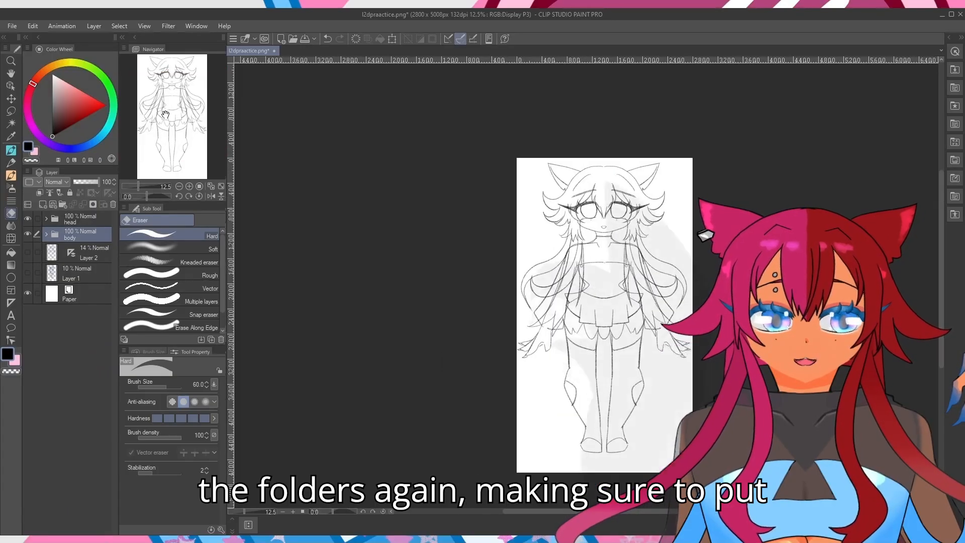
{"action": "scroll", "coordinate": [169, 109], "scroll_direction": "up", "scroll_amount": 2}
{"action": "scroll", "coordinate": [170, 109], "scroll_direction": "down", "scroll_amount": 2}
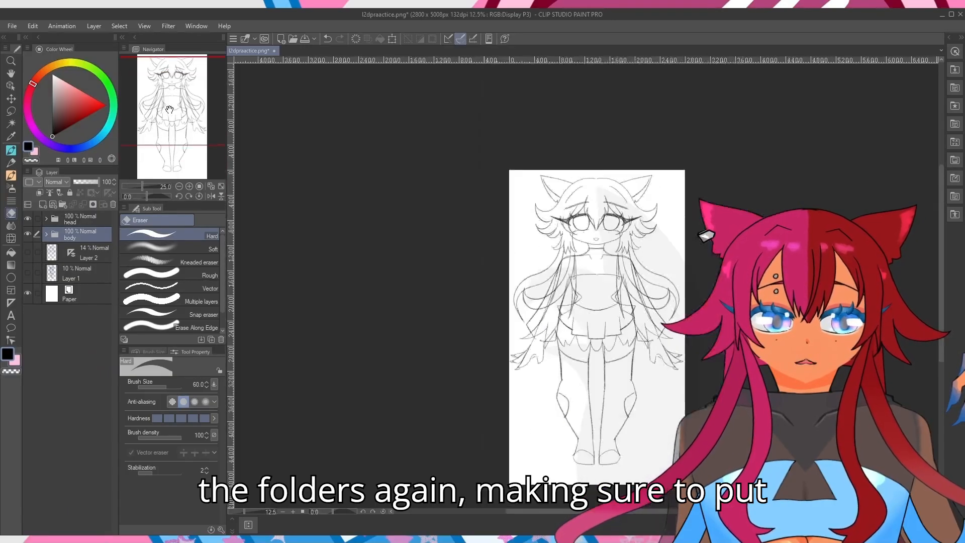
Select the head and body folders together with Layer 2 and Layer 1, and make both sketch layers visible.
{"action": "left_click", "coordinate": [86, 251]}
{"action": "left_click", "coordinate": [37, 235]}
{"action": "left_click", "coordinate": [37, 273]}
{"action": "left_click", "coordinate": [37, 220]}
{"action": "left_click", "coordinate": [28, 252]}
{"action": "left_click", "coordinate": [28, 272]}
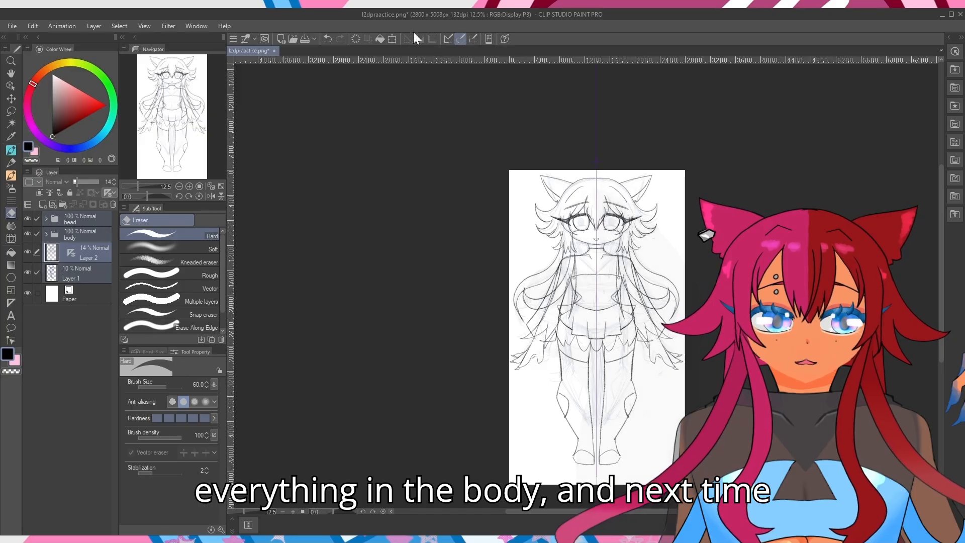
Move the whole selected drawing slightly down on the canvas and hide Layer 2 and Layer 1.
{"action": "key", "text": "o"}
{"action": "left_click_drag", "start_coordinate": [576, 184], "coordinate": [576, 191]}
{"action": "left_click_drag", "start_coordinate": [28, 252], "coordinate": [29, 272]}
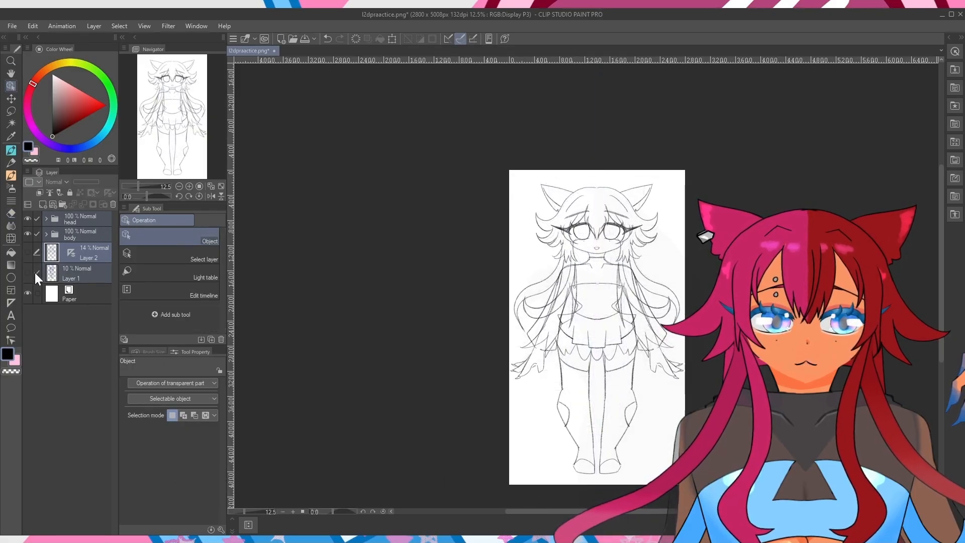